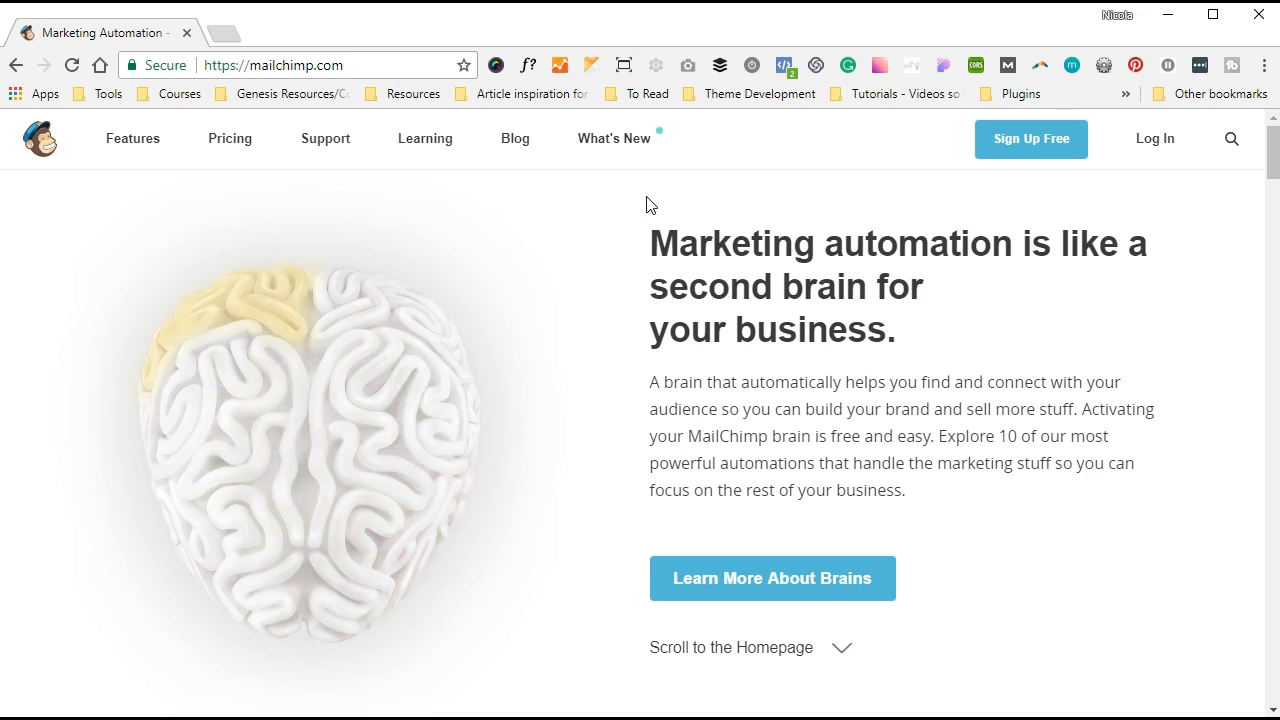
- Log in to MailChimp with the account e-mail and password, passing the reCAPTCHA check
click(1156, 139)
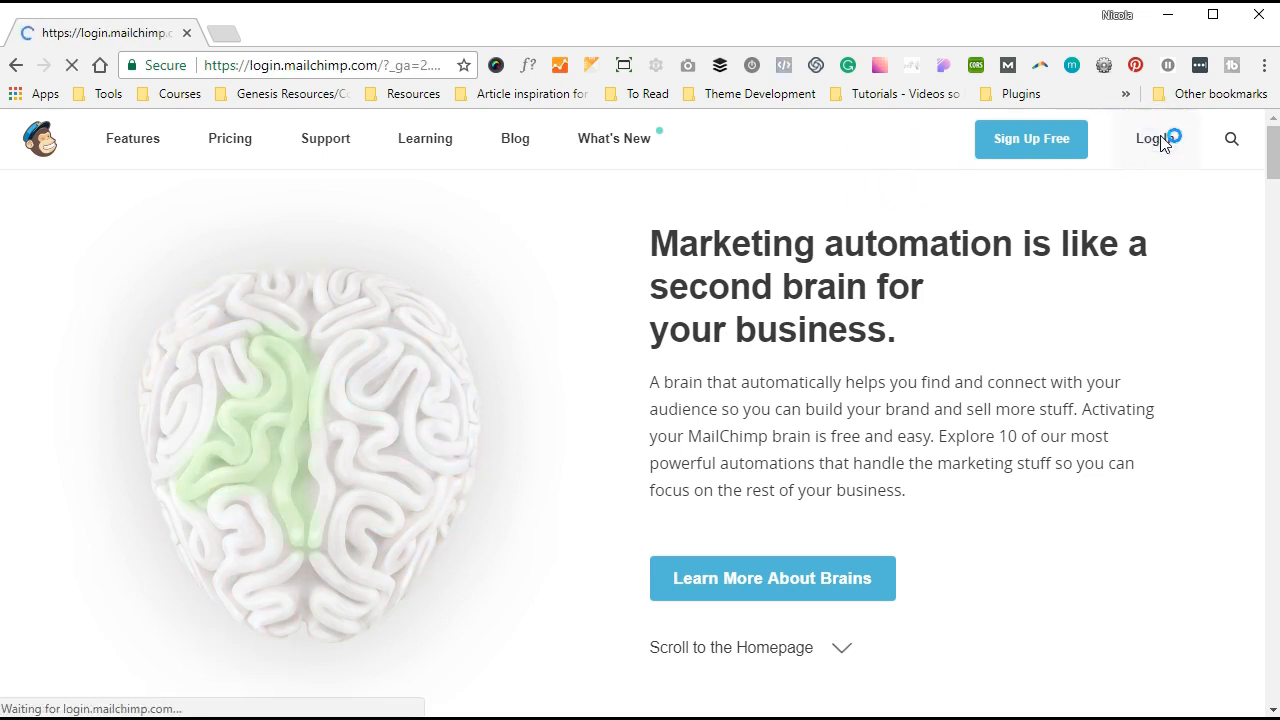
key(Tab)
text(•••••••••••••••)
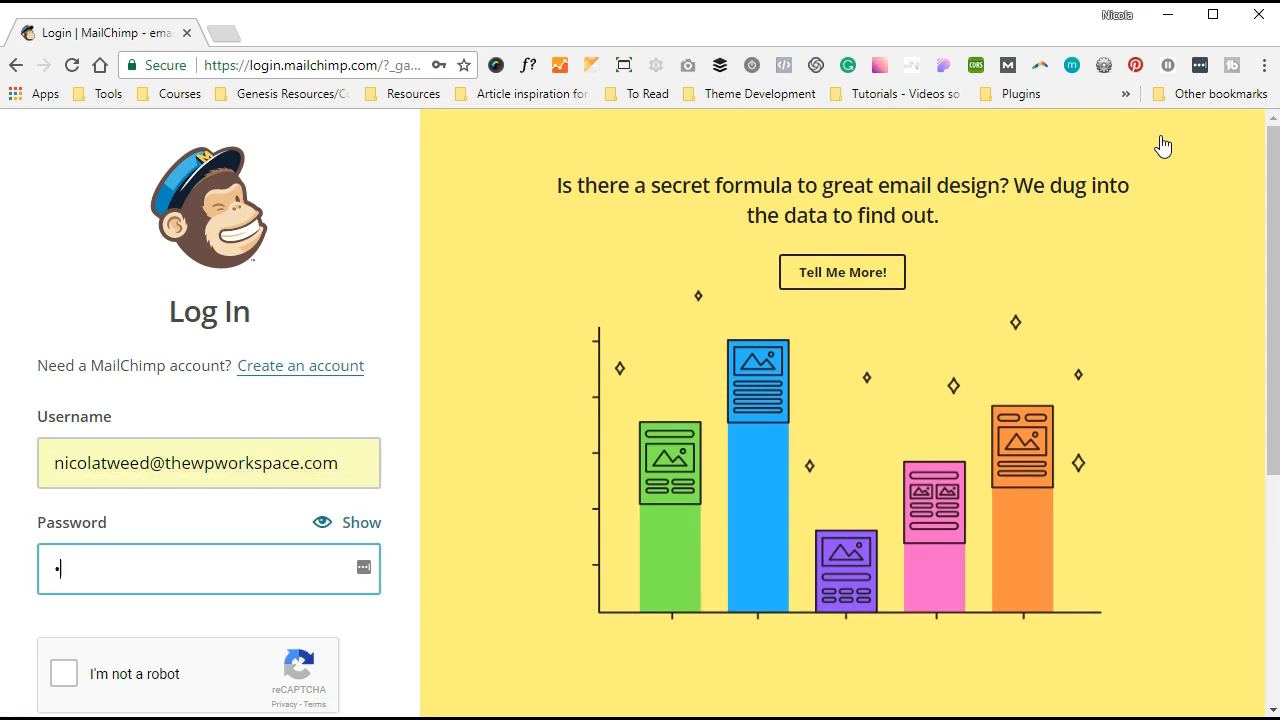
click(60, 666)
scroll(216, 585, down, 1)
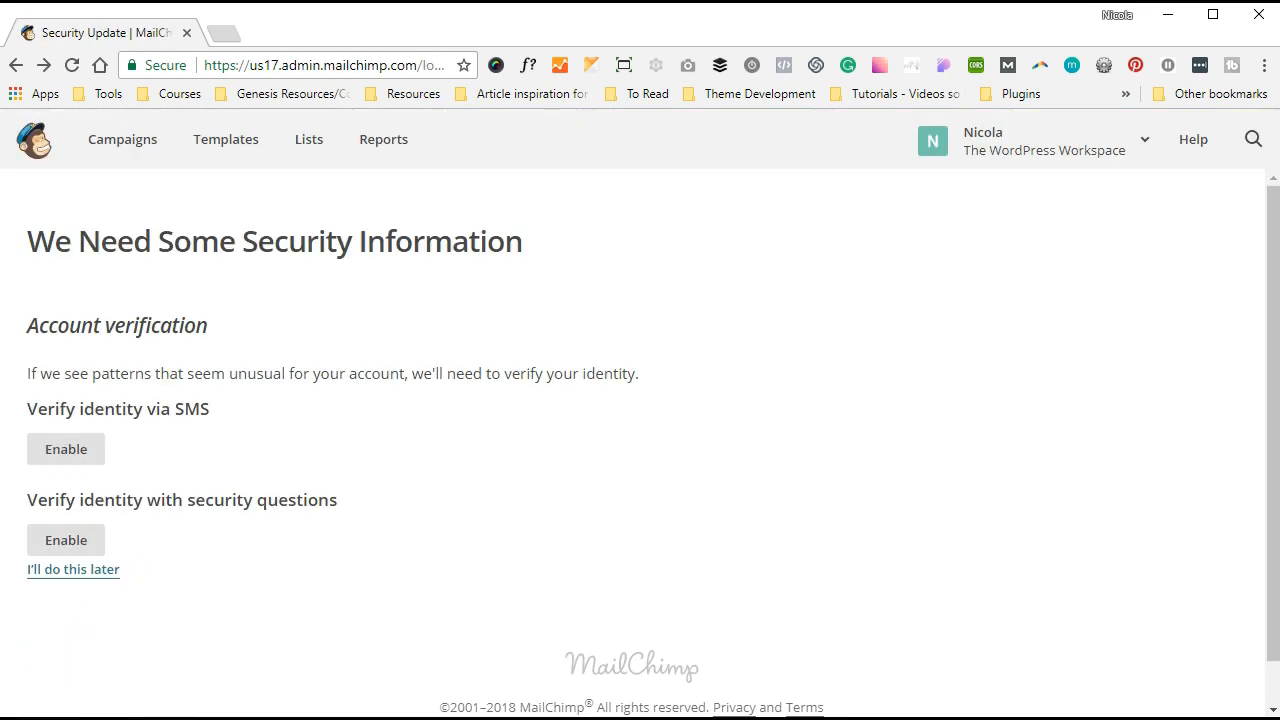
click(141, 150)
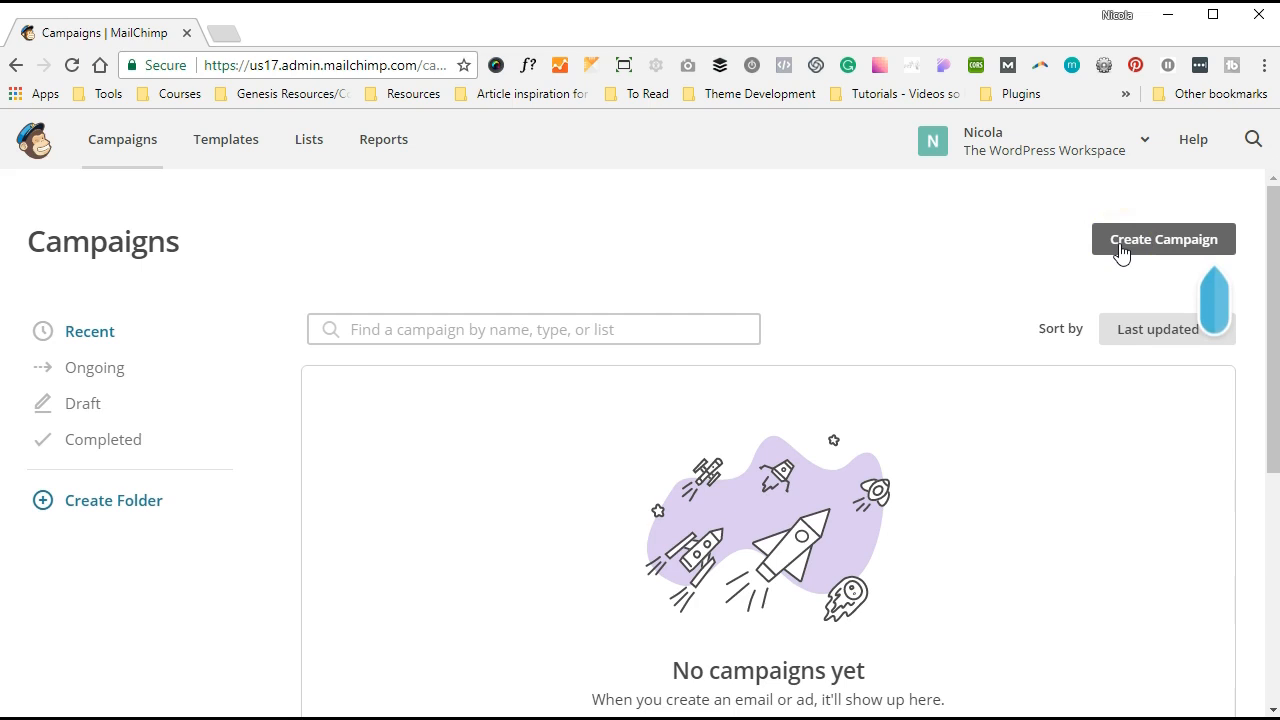
- Start a new campaign and choose the Create an Email option
click(1121, 250)
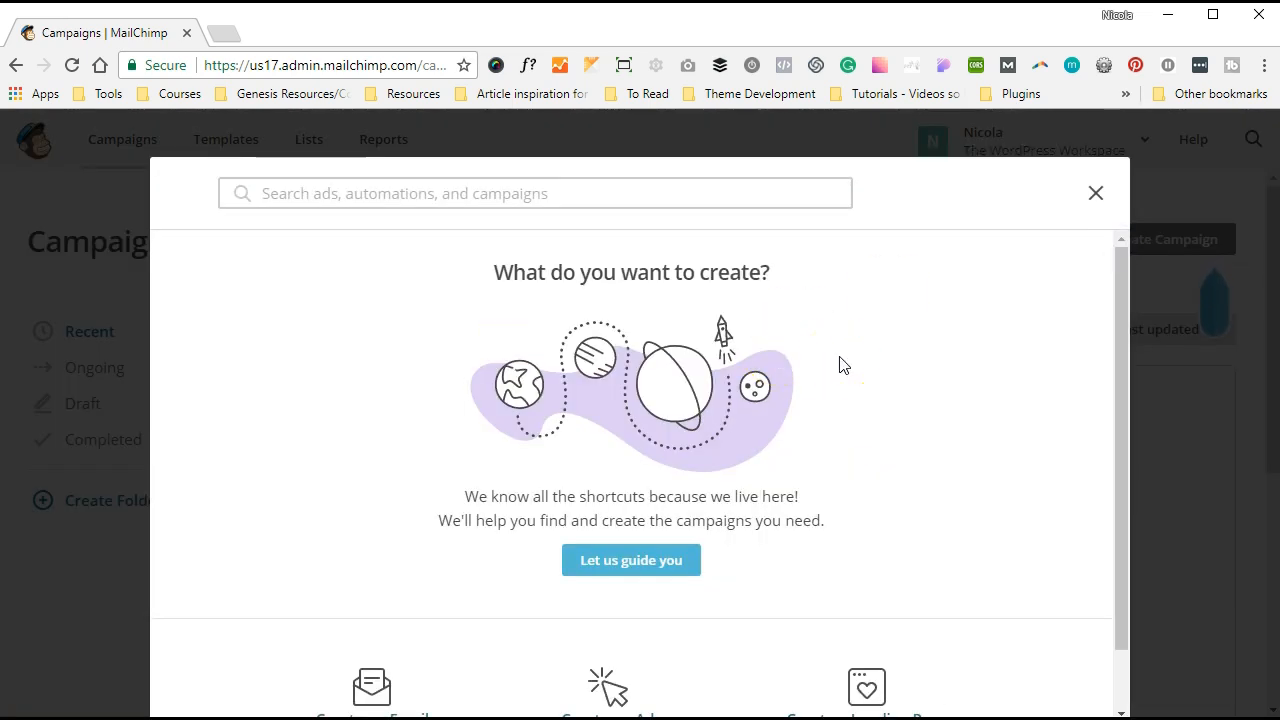
scroll(840, 365, down, 2)
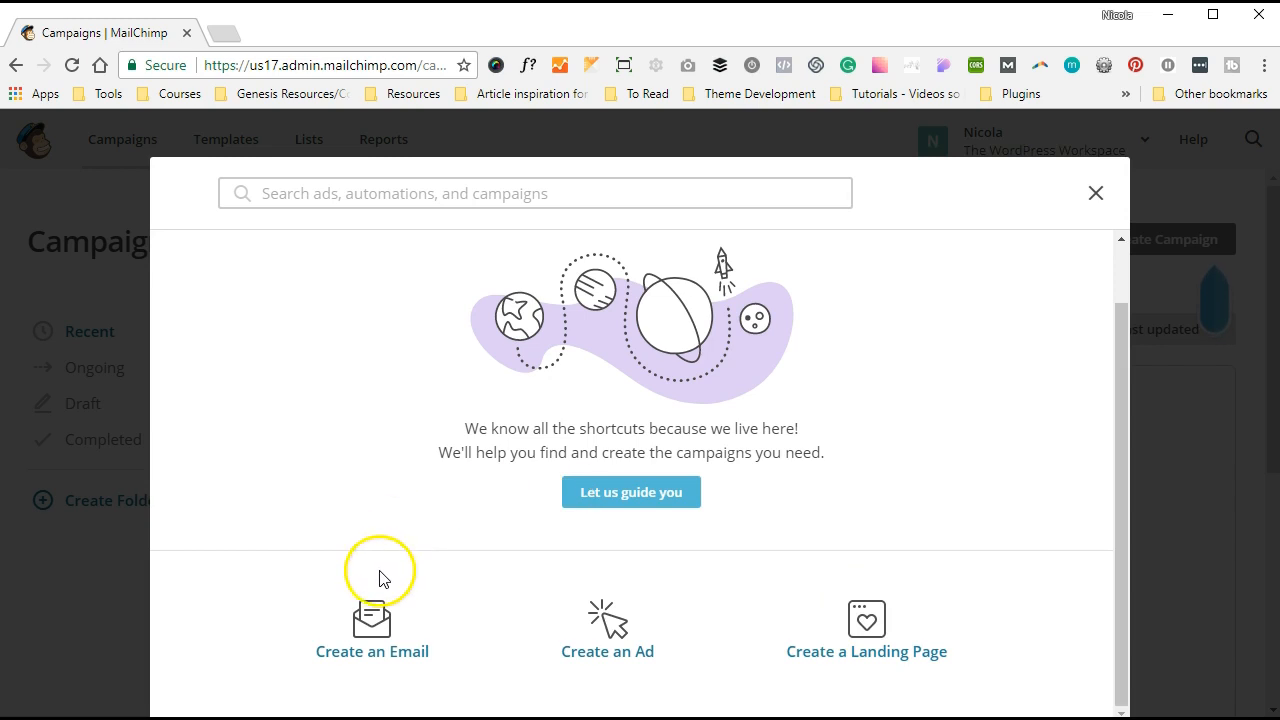
click(370, 615)
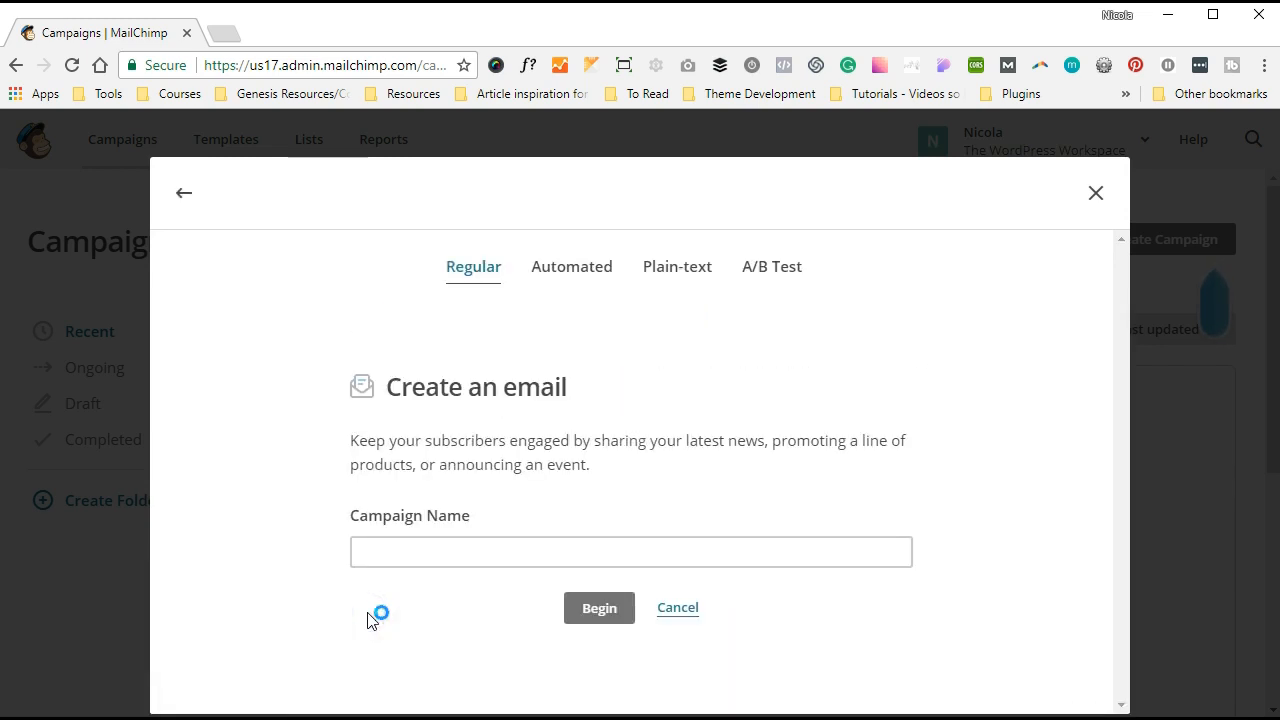
- Name the regular email campaign 'DAY 1 // What is SEO' and begin it
click(424, 560)
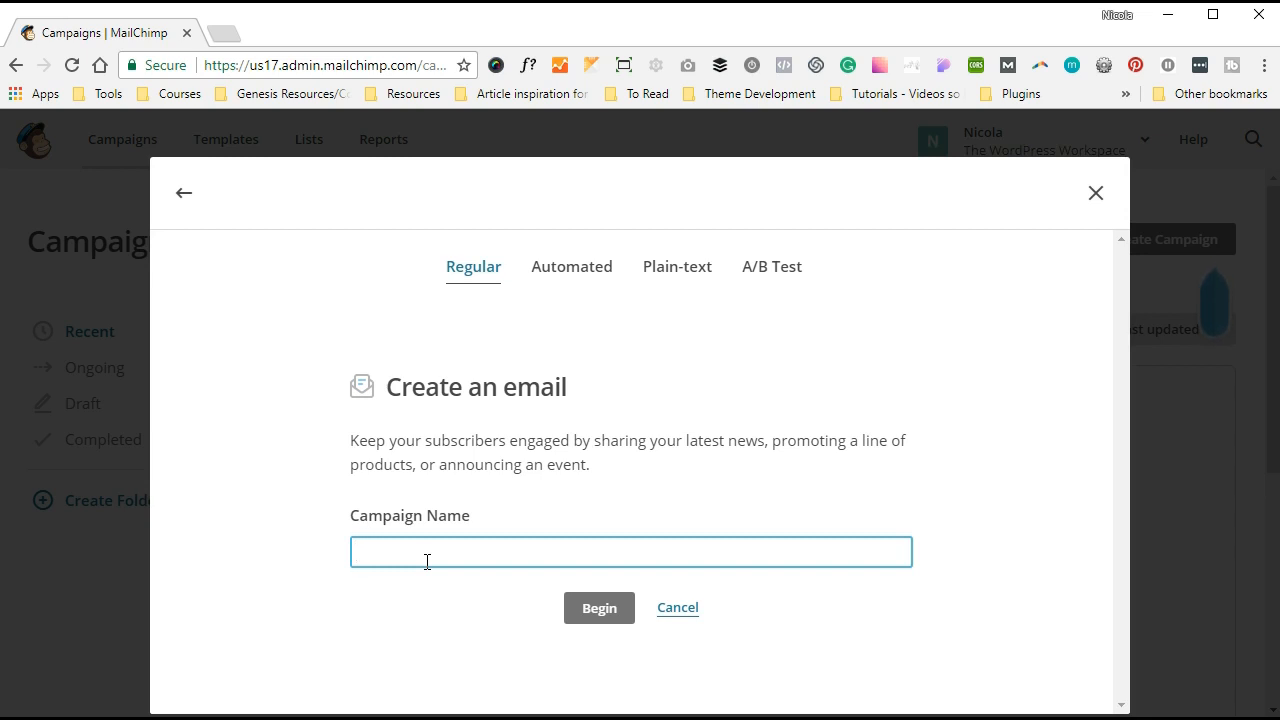
text(Day )
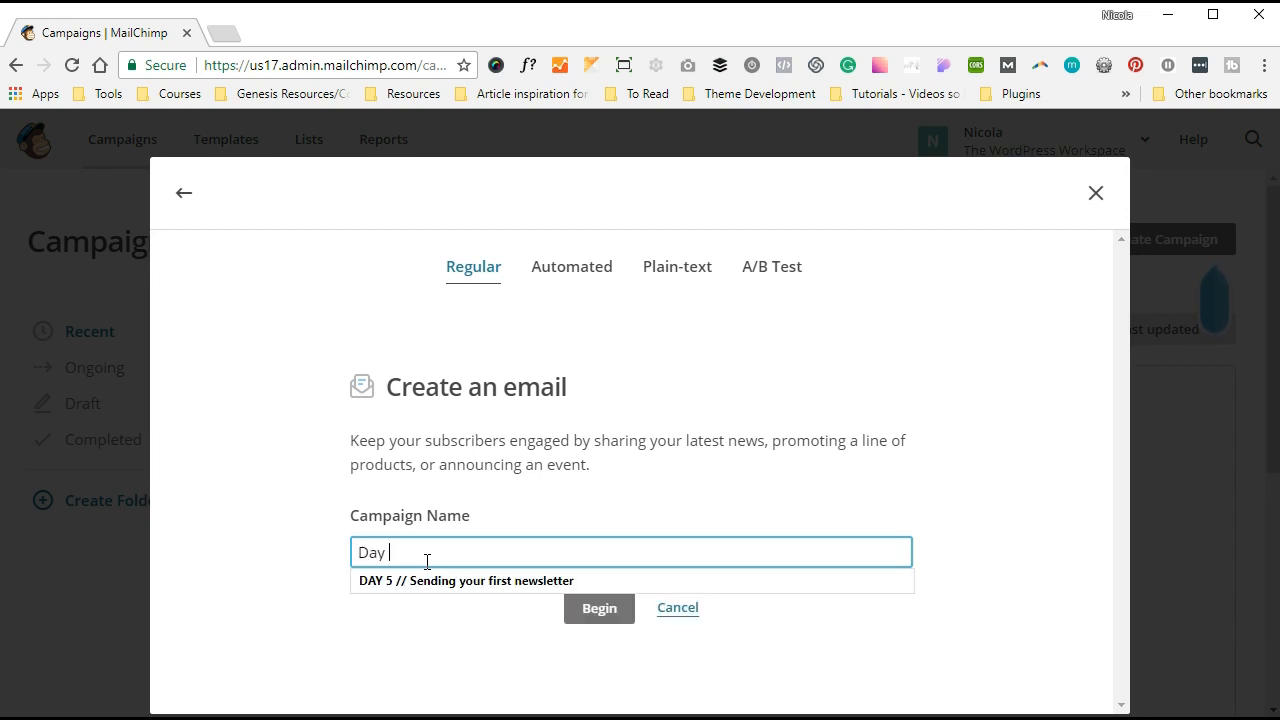
text(1)
key(BackSpace)
key(BackSpace)
key(BackSpace)
key(BackSpace)
key(BackSpace)
text(DAY 1 //)
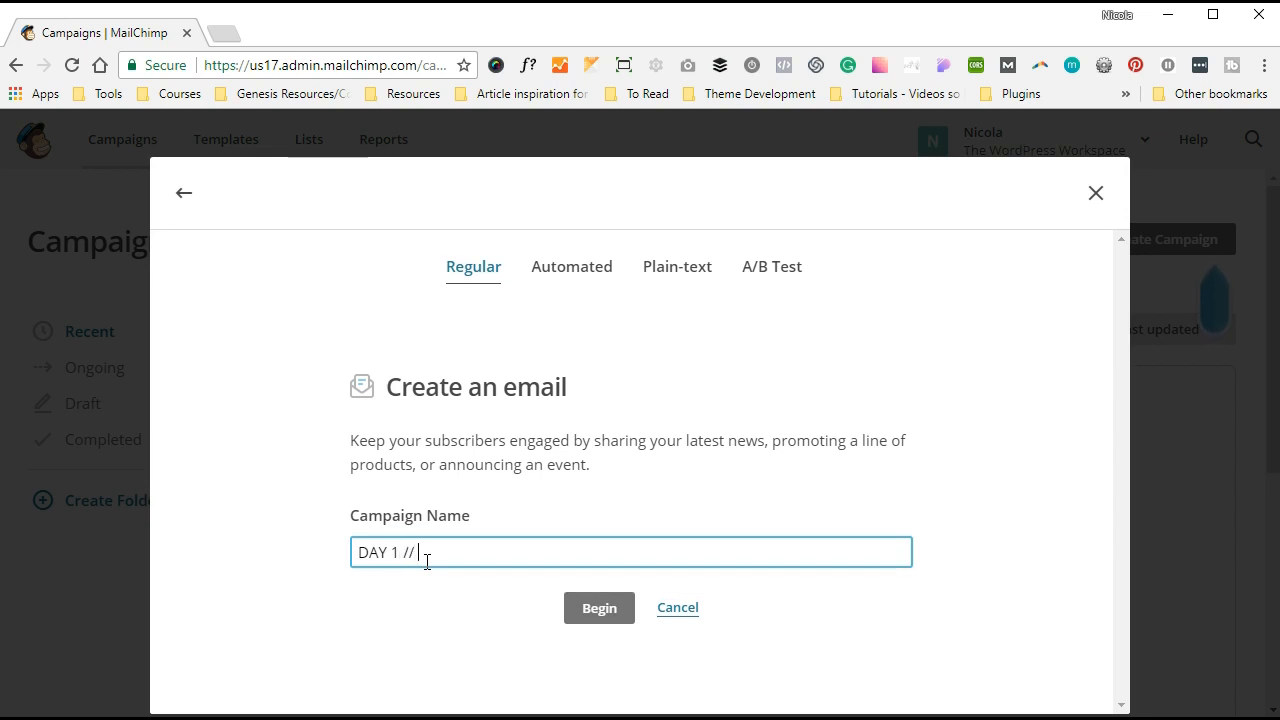
text( What is SEO)
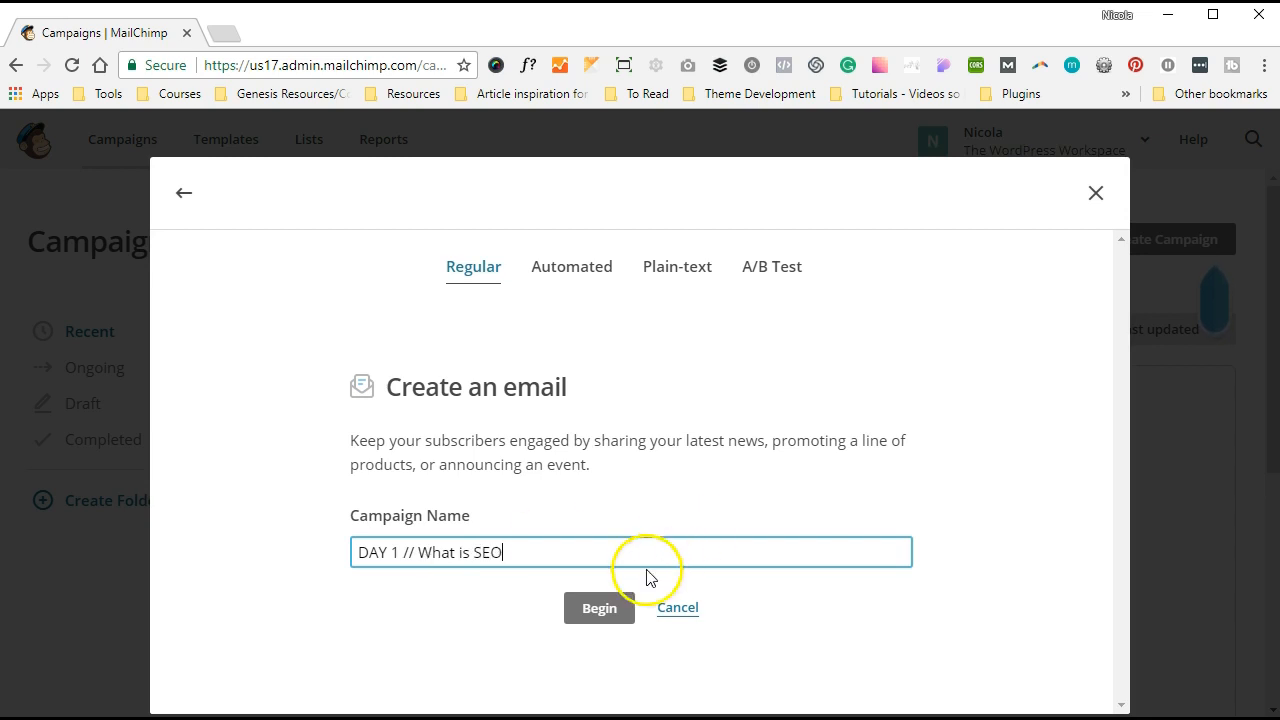
click(612, 606)
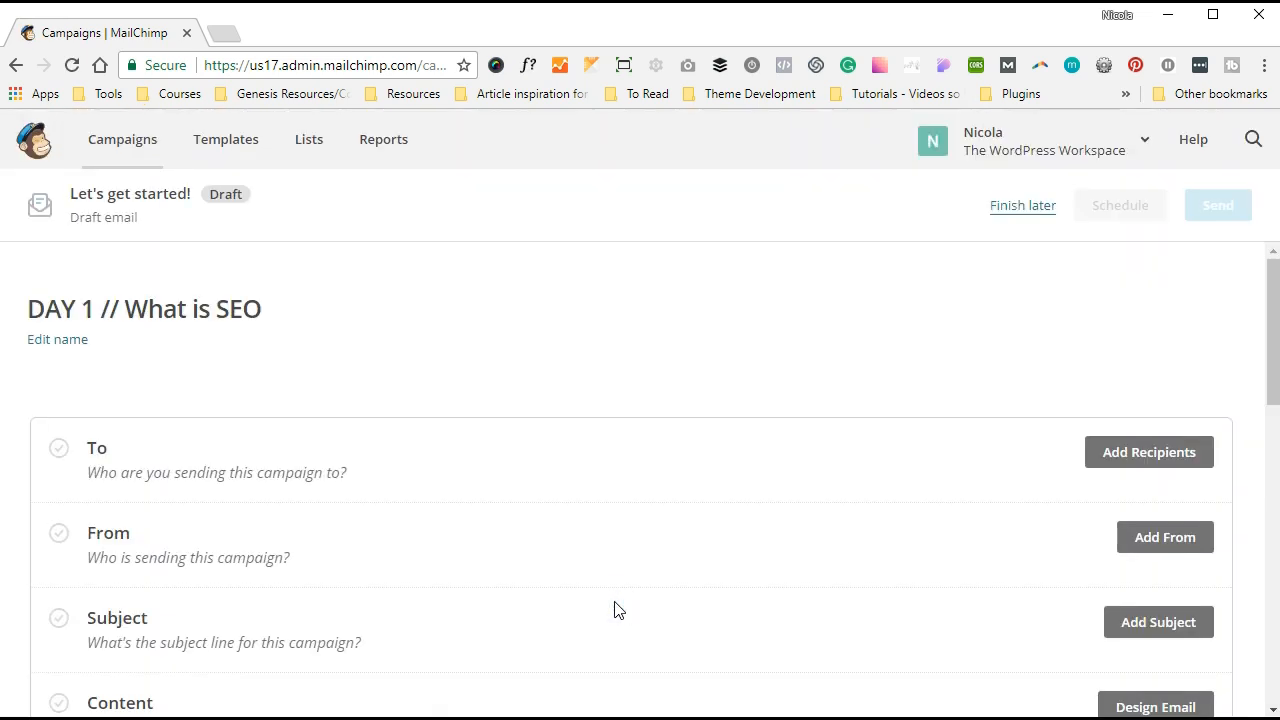
- Save the SEO Masterclass with The WordPress Workspace list as the campaign's recipients
scroll(615, 610, down, 1)
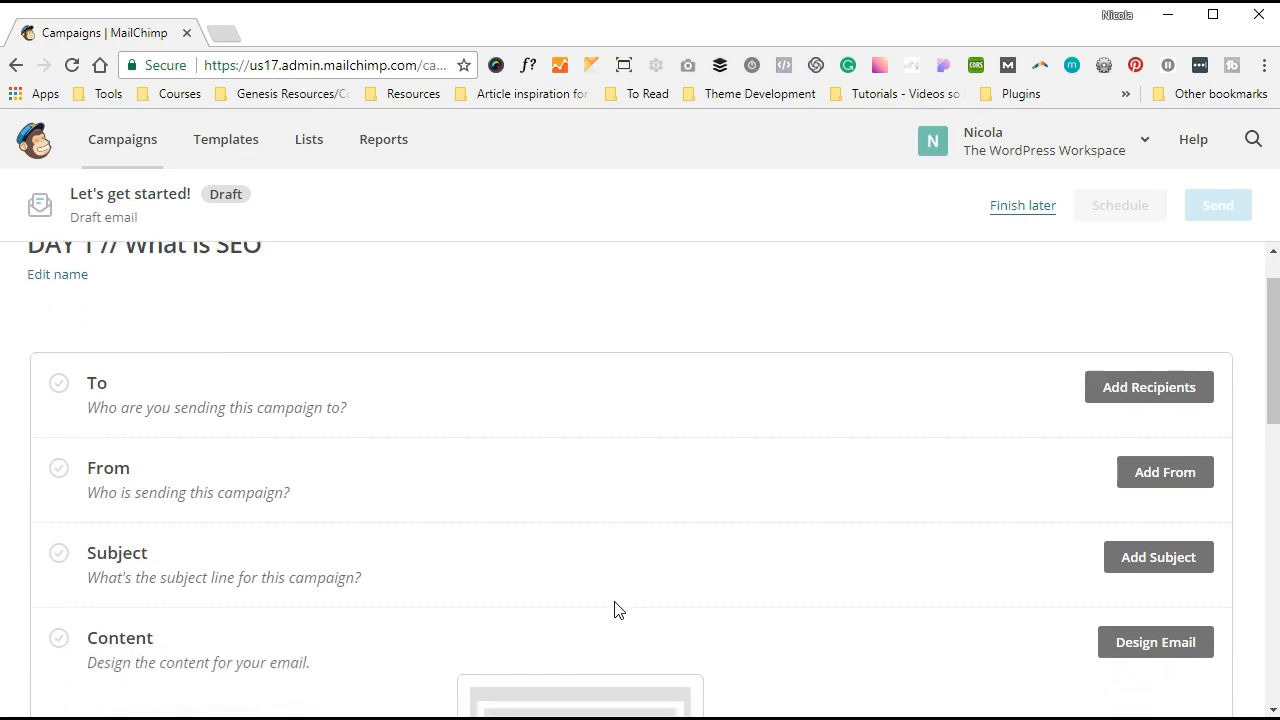
scroll(615, 610, down, 1)
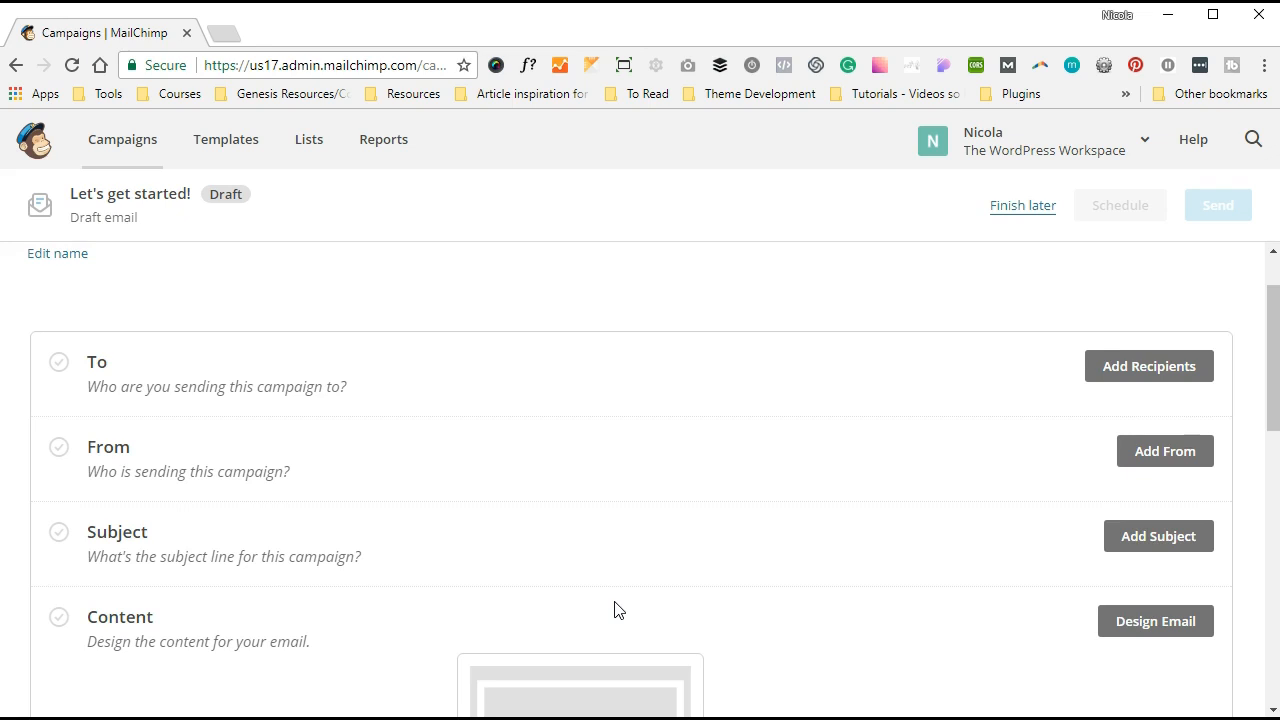
scroll(615, 610, up, 2)
click(1163, 455)
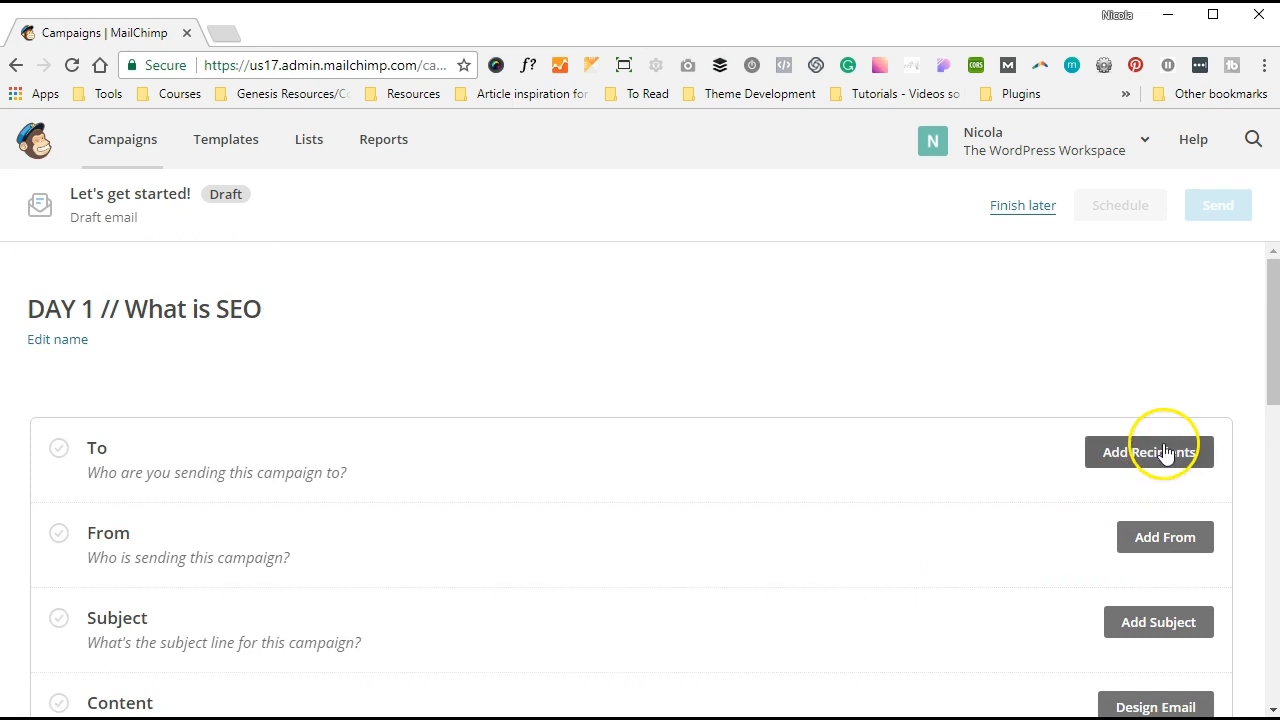
click(1163, 452)
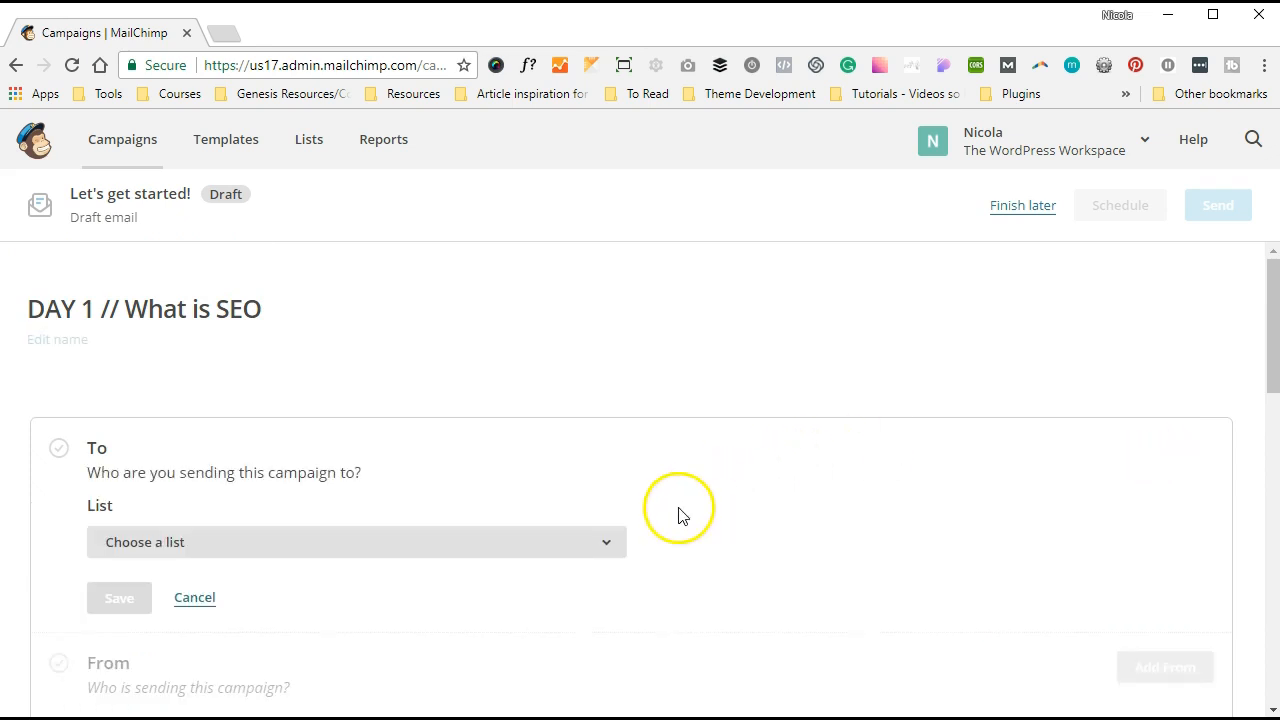
click(591, 554)
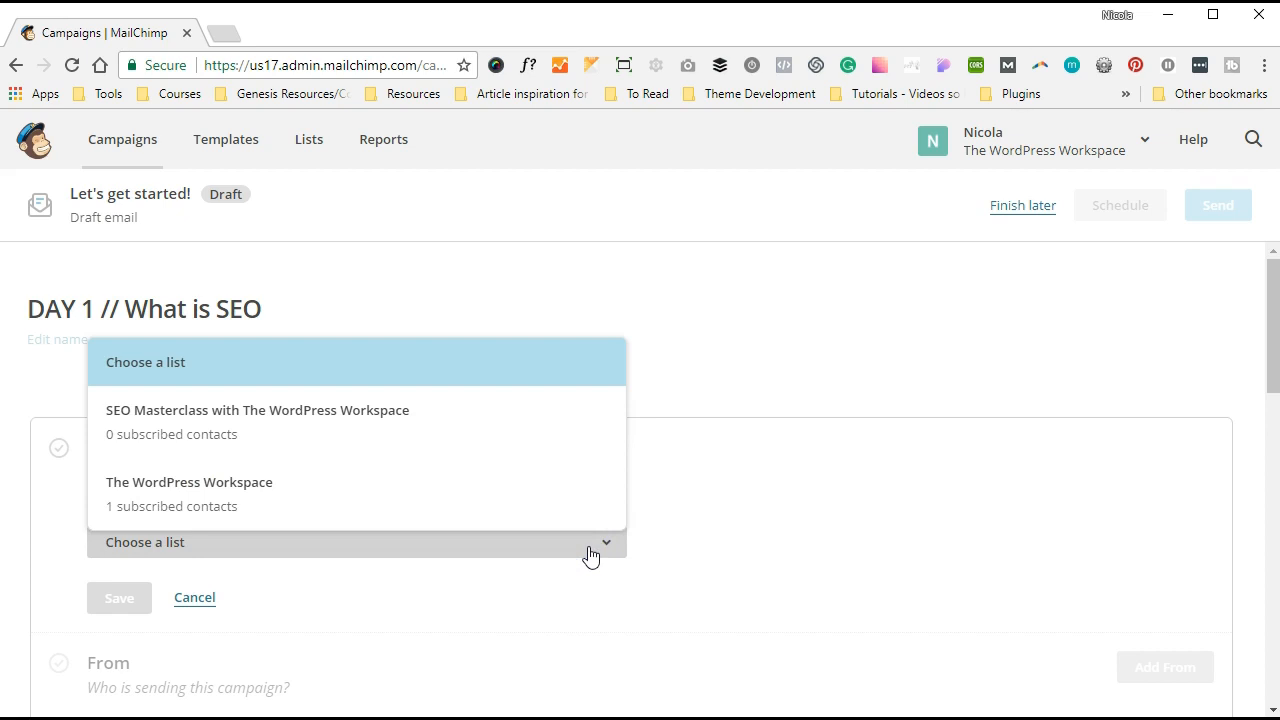
click(390, 452)
scroll(814, 483, down, 2)
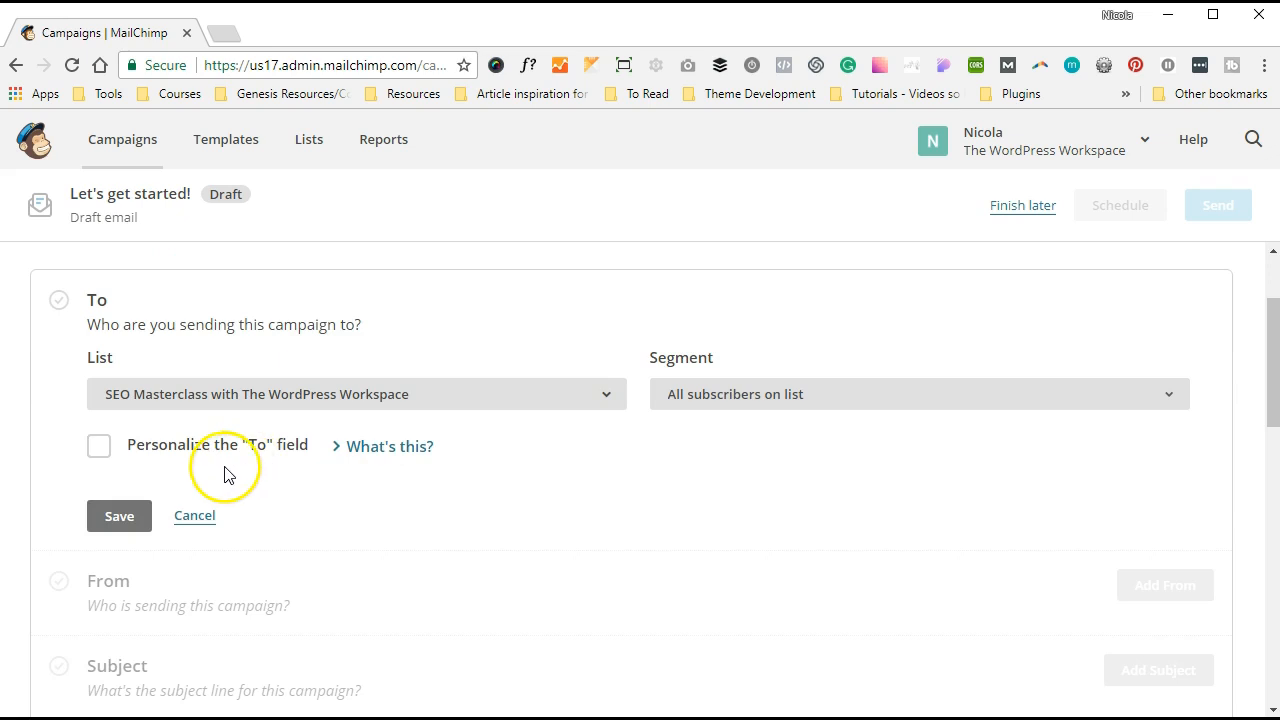
click(118, 516)
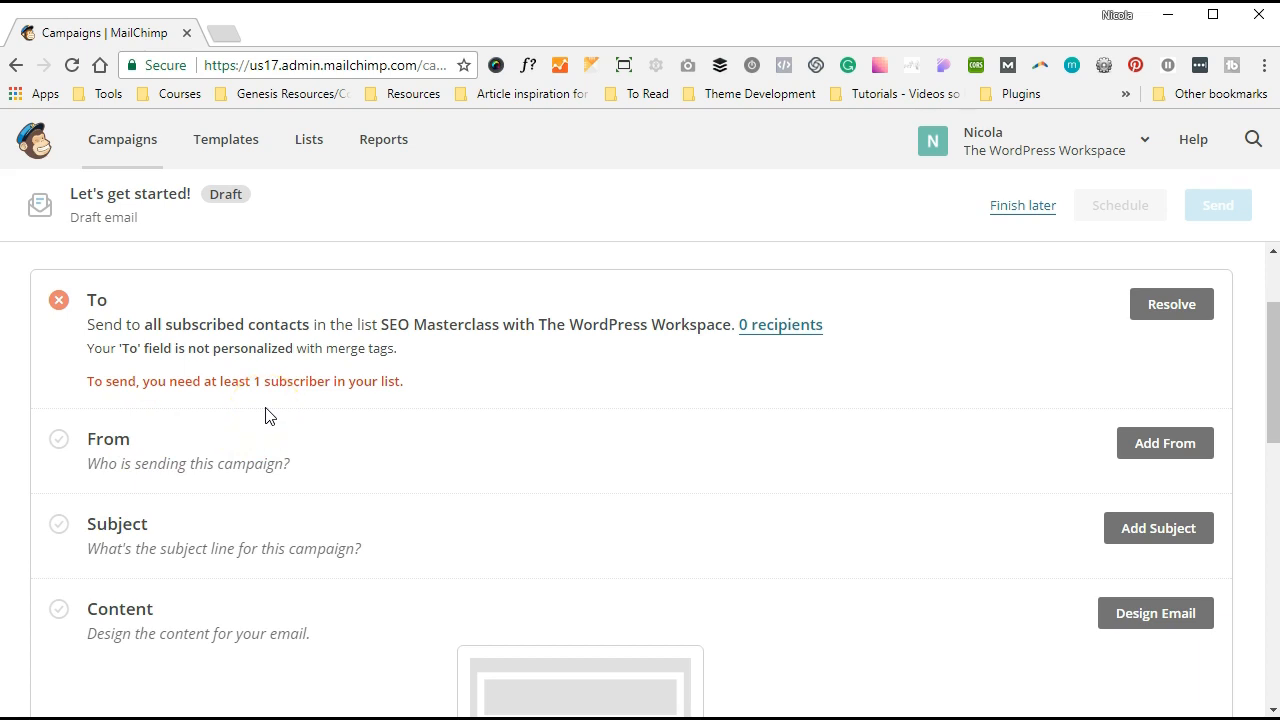
- Confirm and save the campaign's sender name and e-mail address
scroll(531, 389, down, 1)
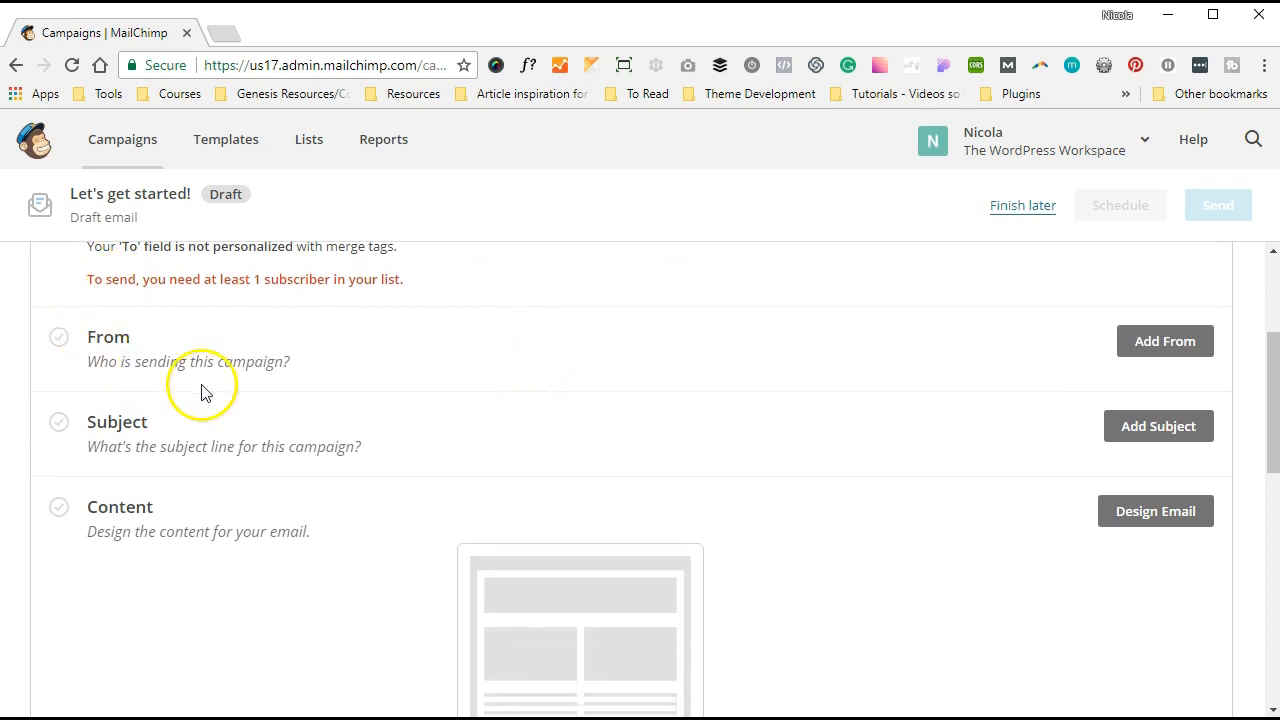
click(1207, 352)
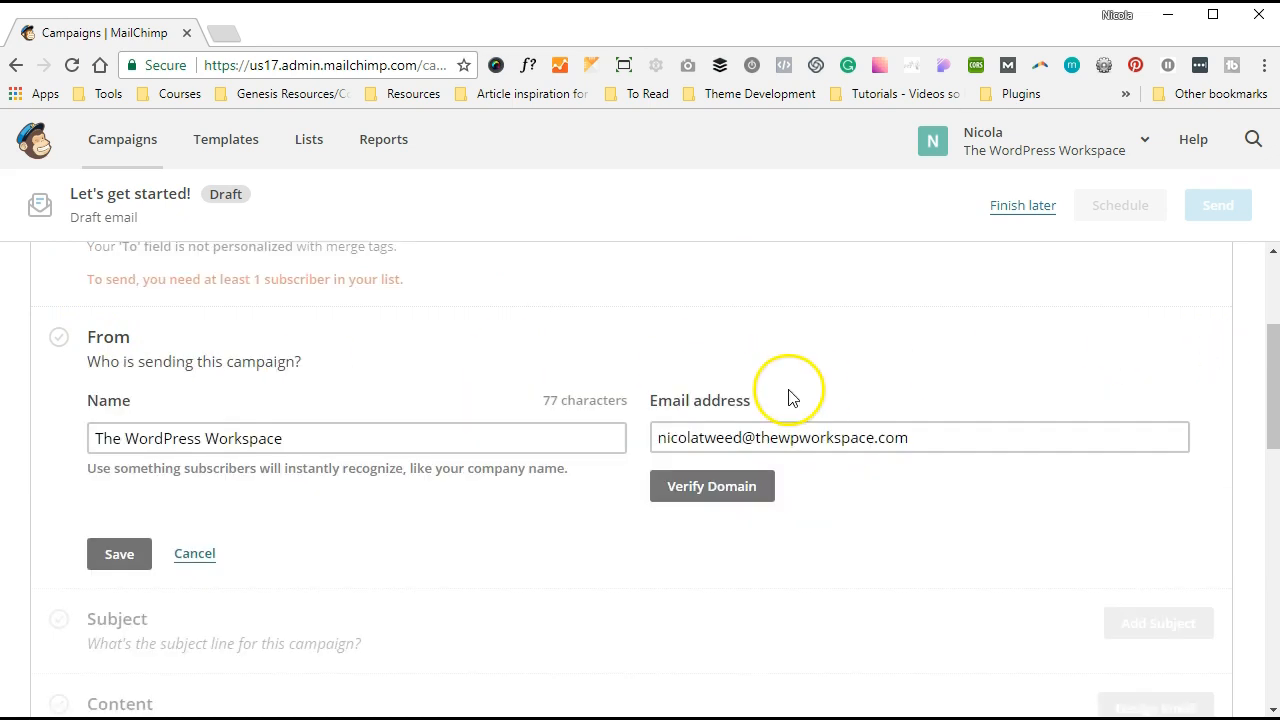
click(786, 437)
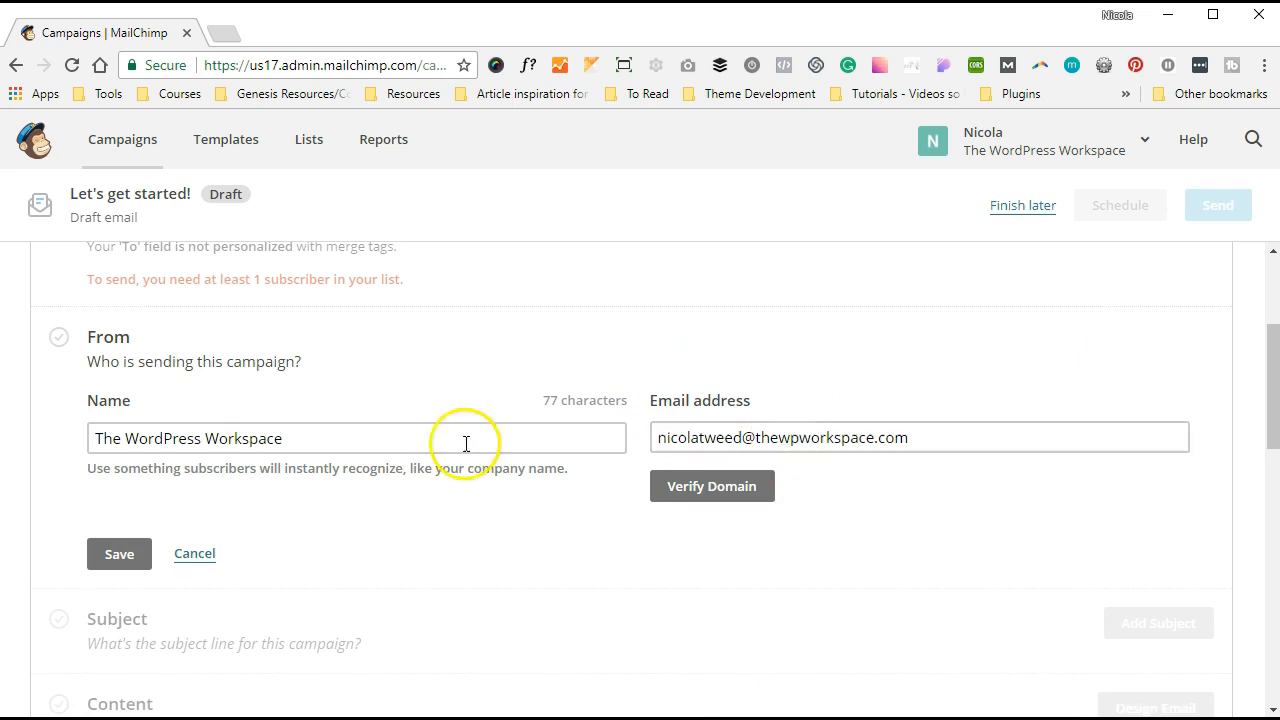
click(101, 550)
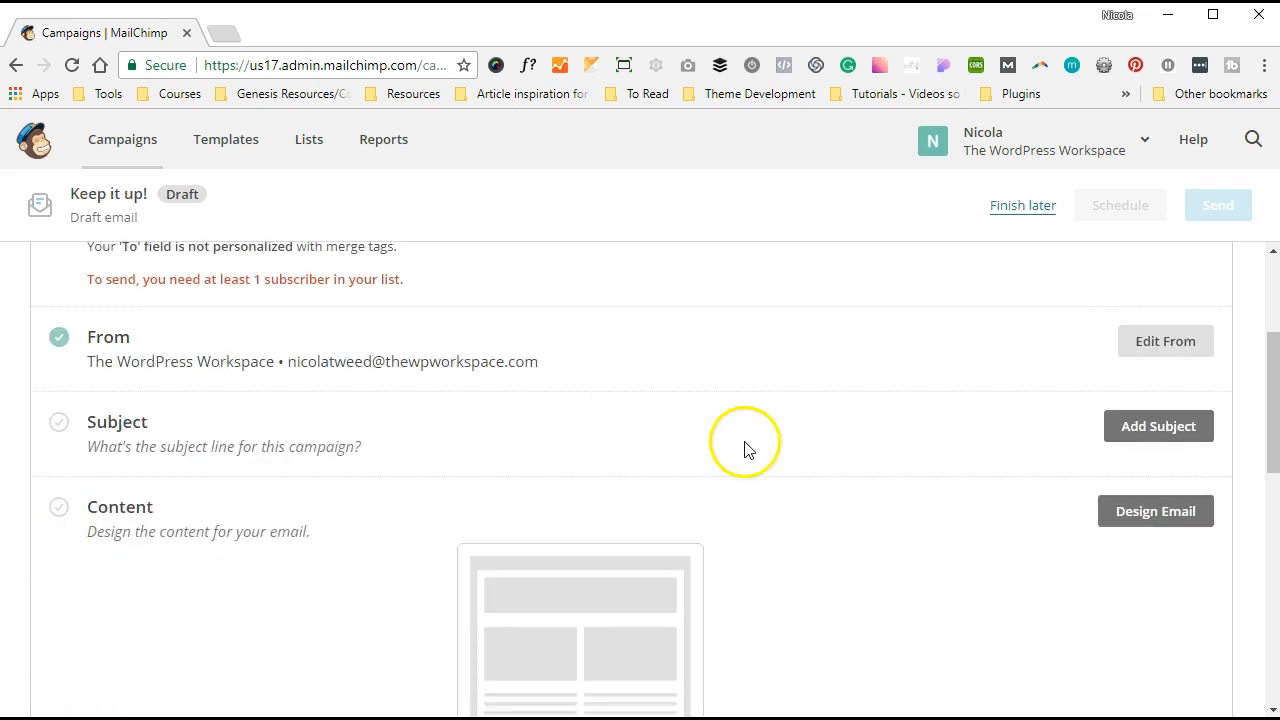
- Save the subject line 'DAY 1 // What is SEO', leaving preview text empty
click(1163, 444)
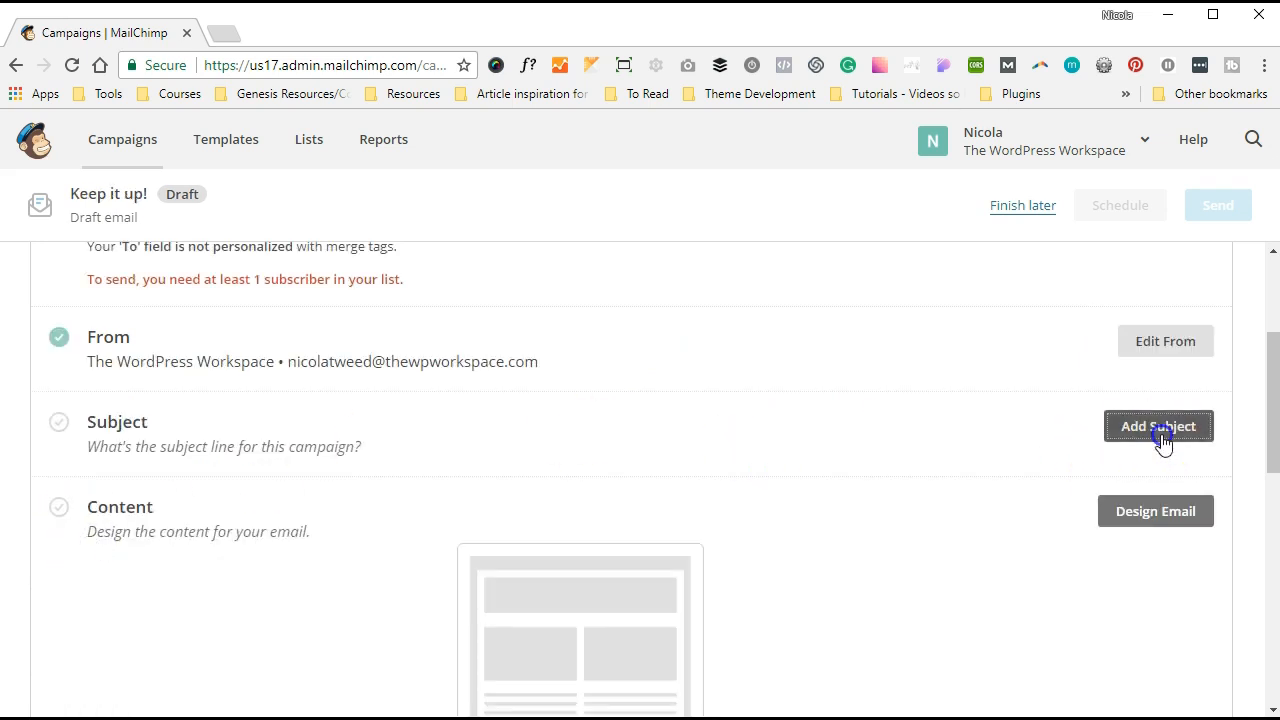
click(305, 520)
text(DAY 1 )
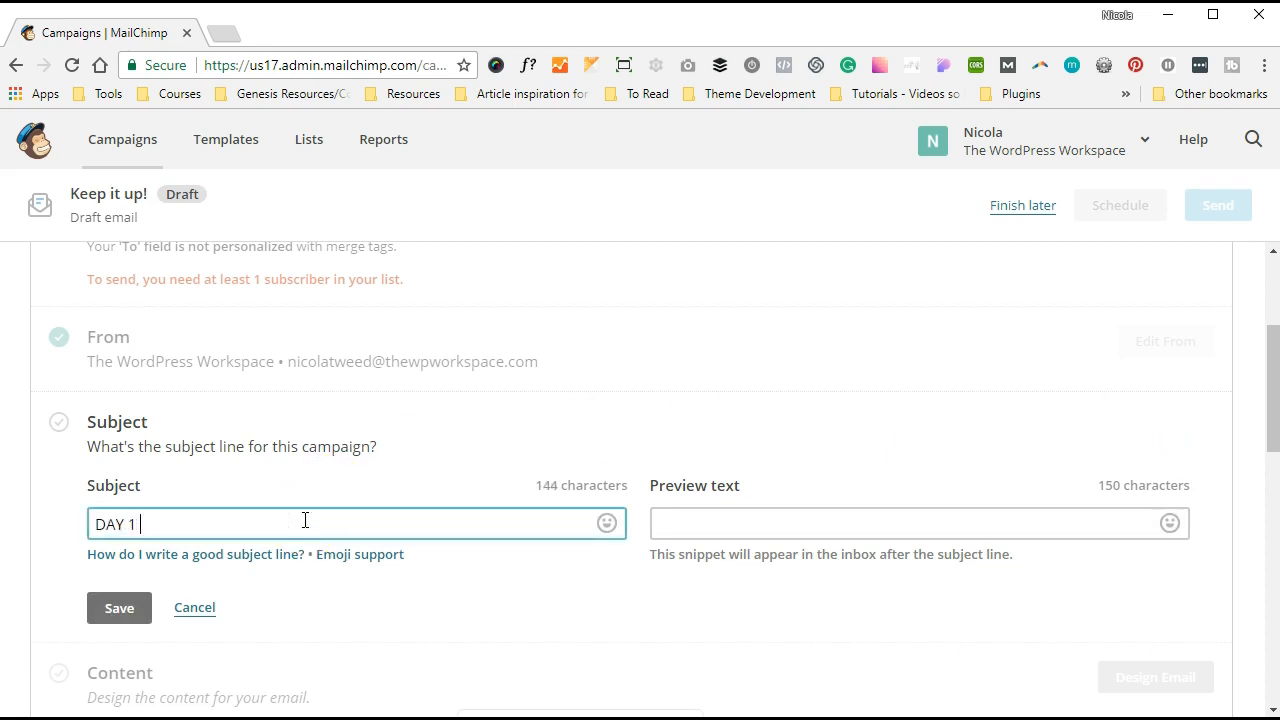
text(// What is SEO)
click(661, 514)
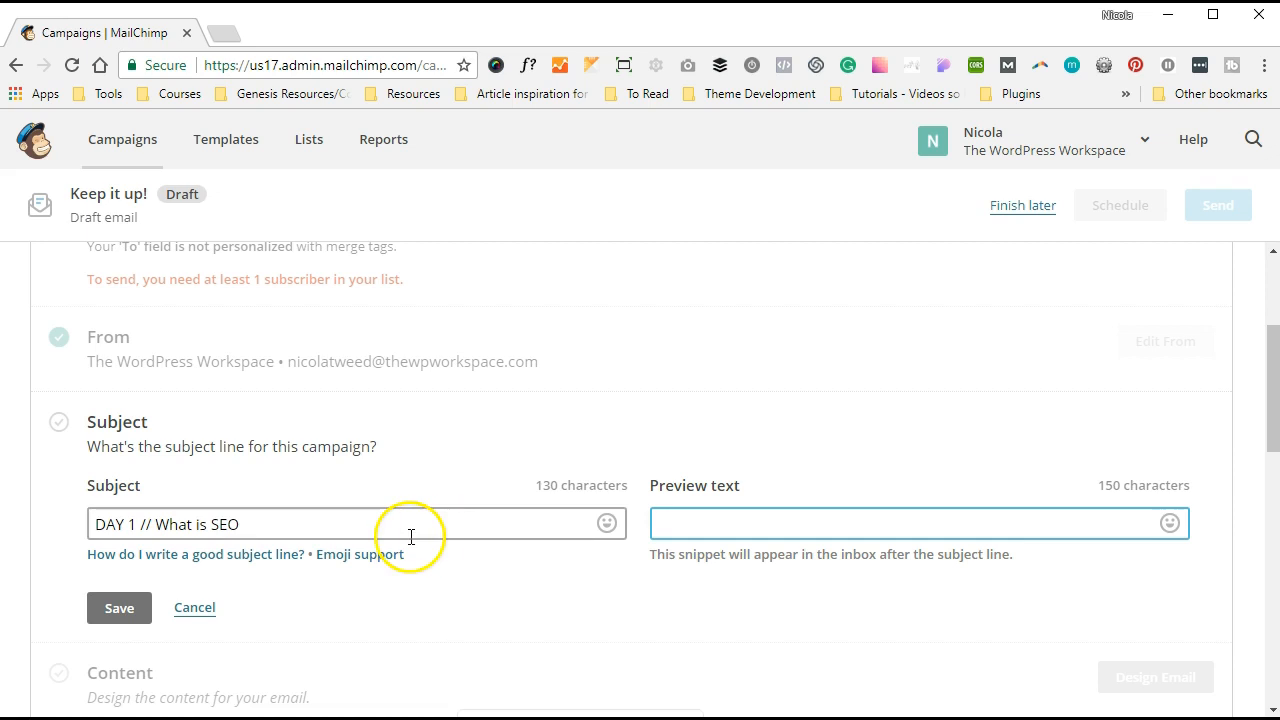
click(119, 607)
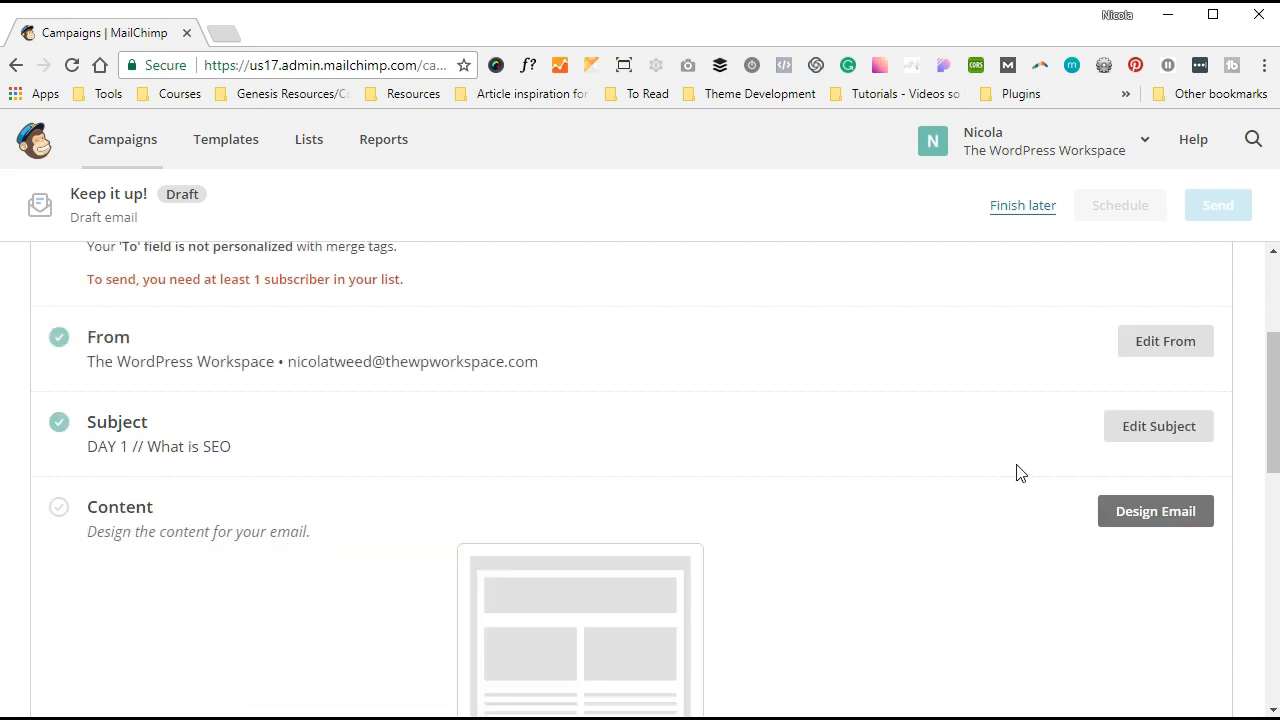
- Re-save the subject line unchanged and start the Design Email step for the content
click(1132, 433)
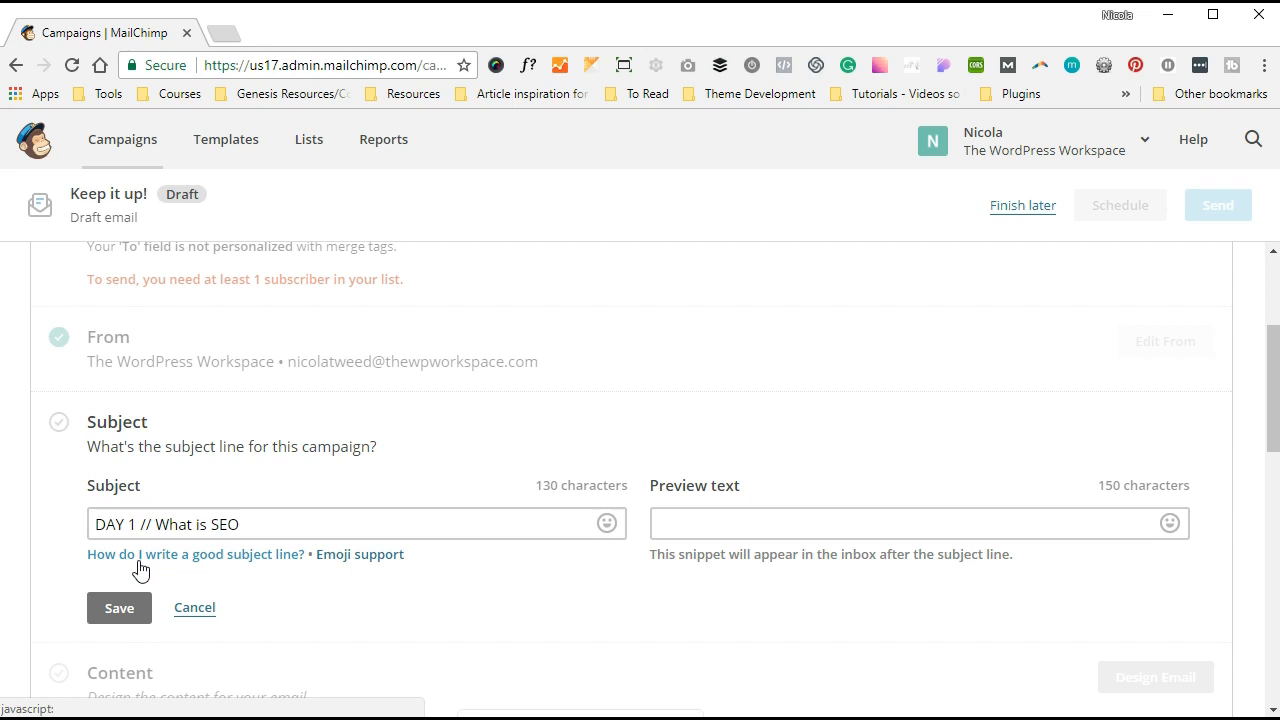
click(119, 608)
scroll(558, 505, down, 2)
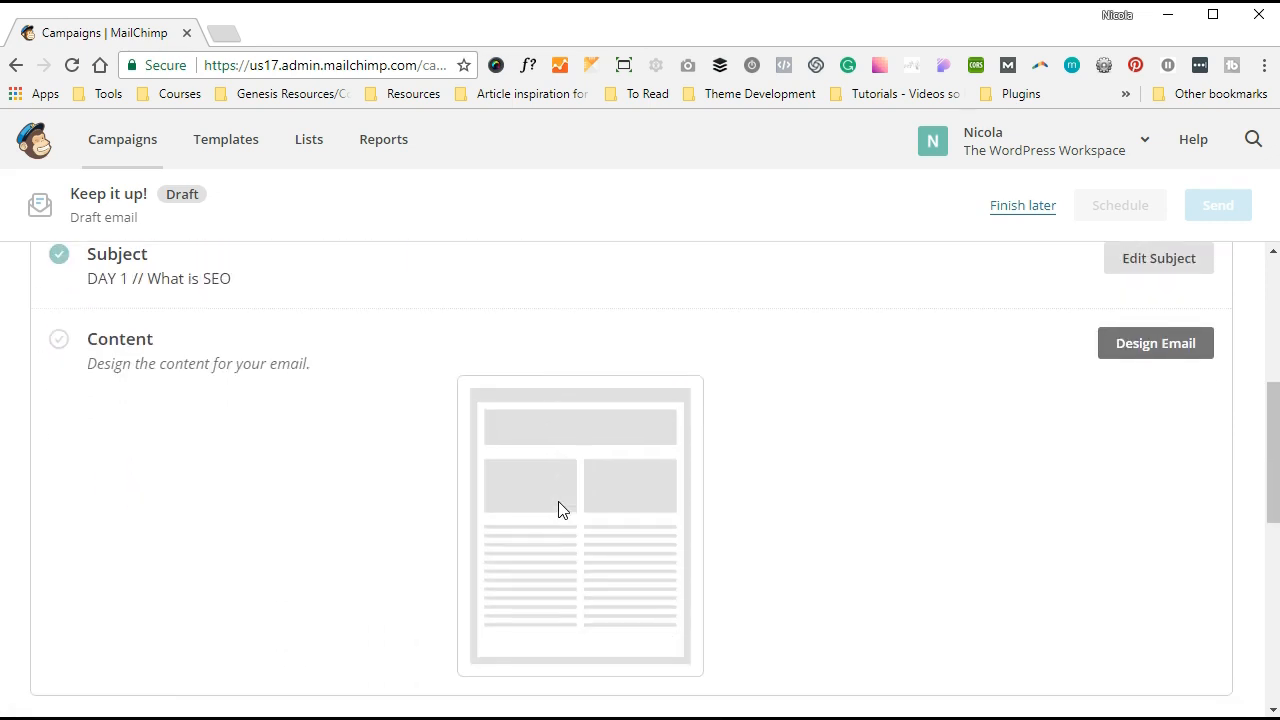
click(1147, 361)
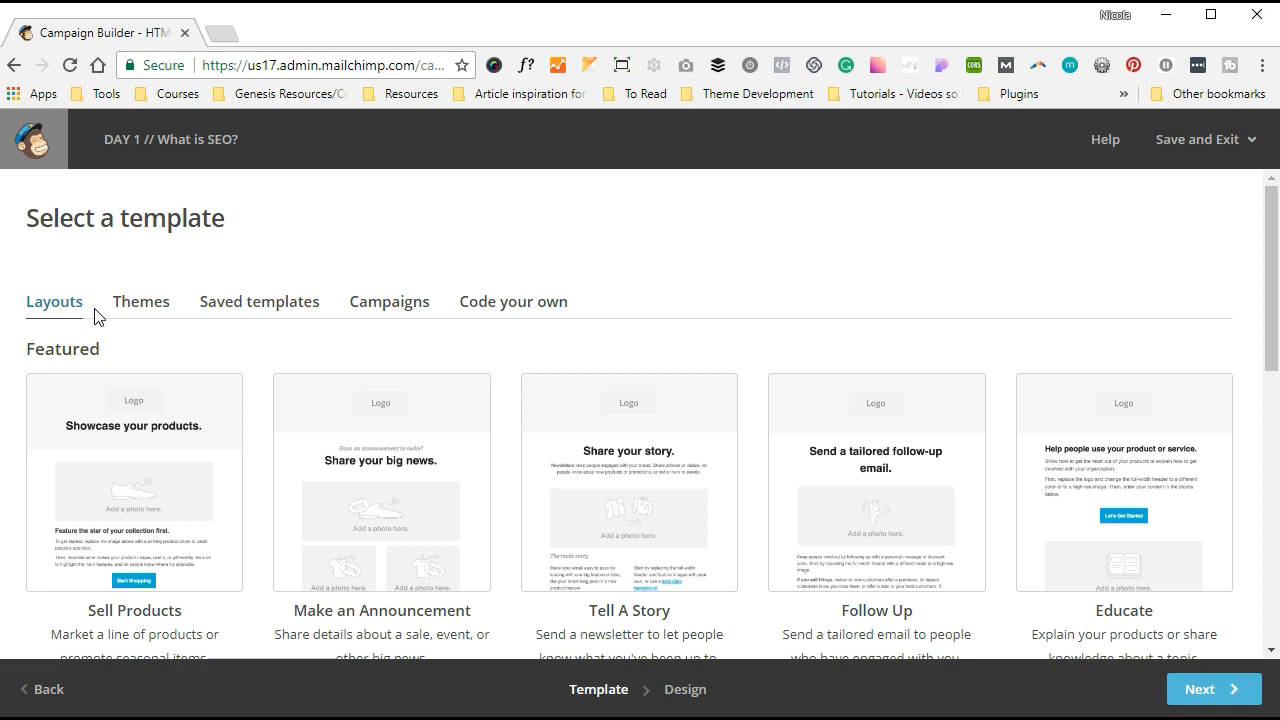
- Scroll through the layout templates, then switch to the ready-made Themes
scroll(474, 443, down, 2)
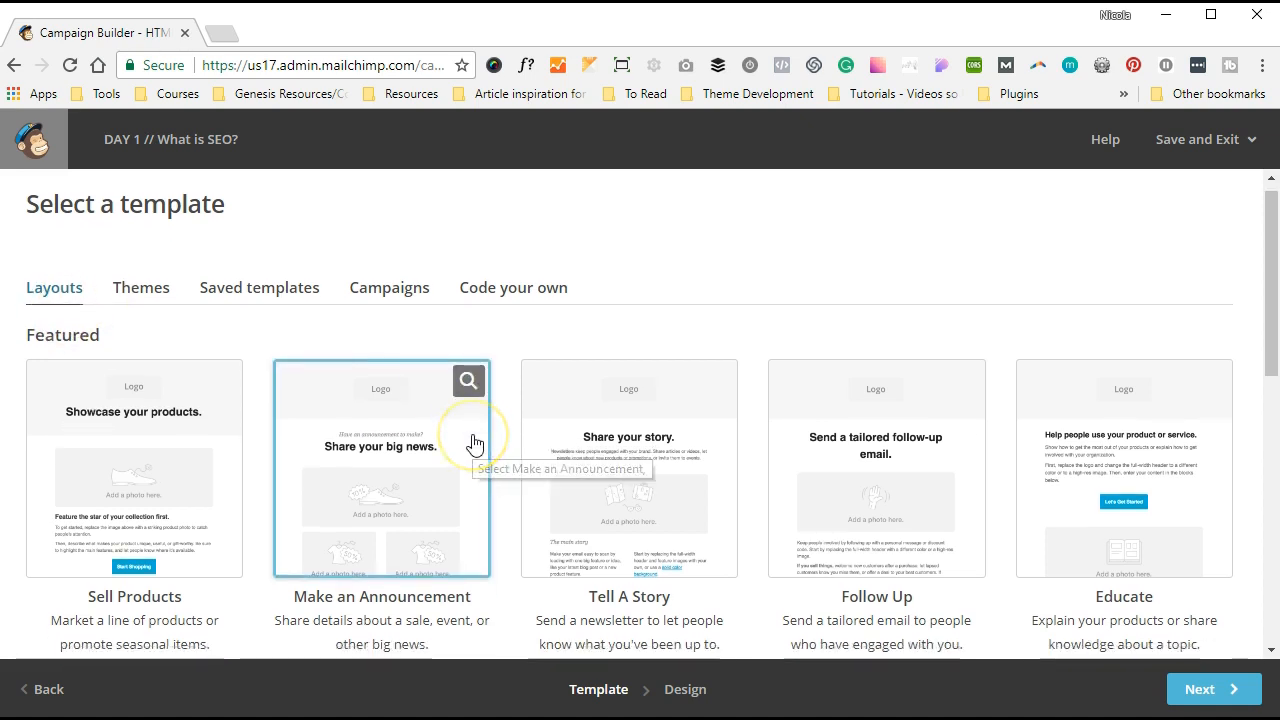
scroll(474, 443, down, 1)
scroll(475, 443, down, 2)
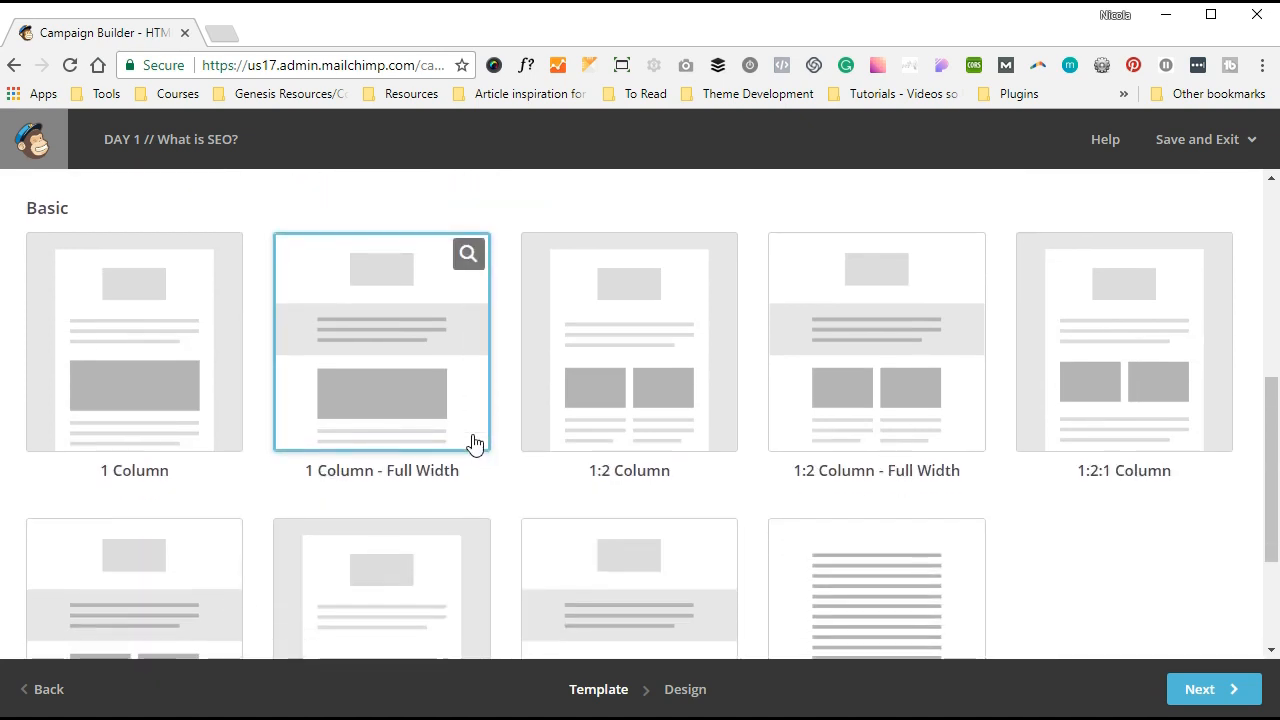
scroll(475, 443, down, 2)
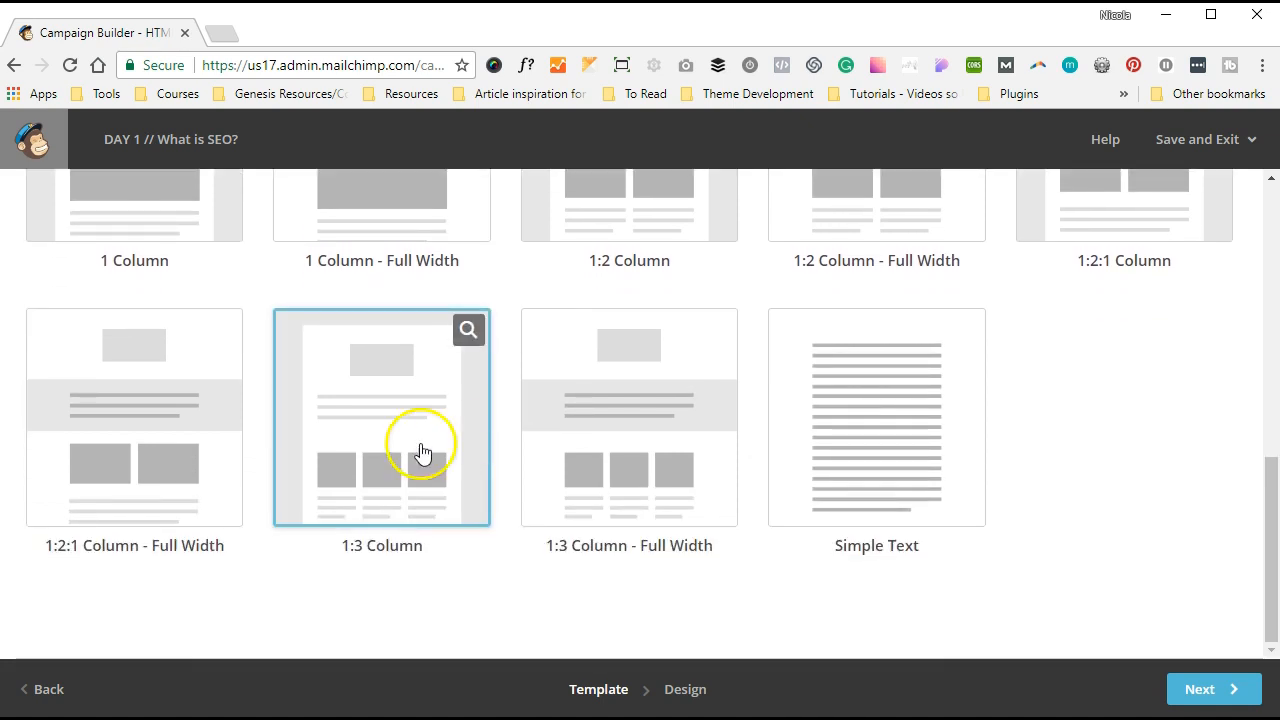
scroll(636, 445, up, 4)
scroll(636, 445, up, 3)
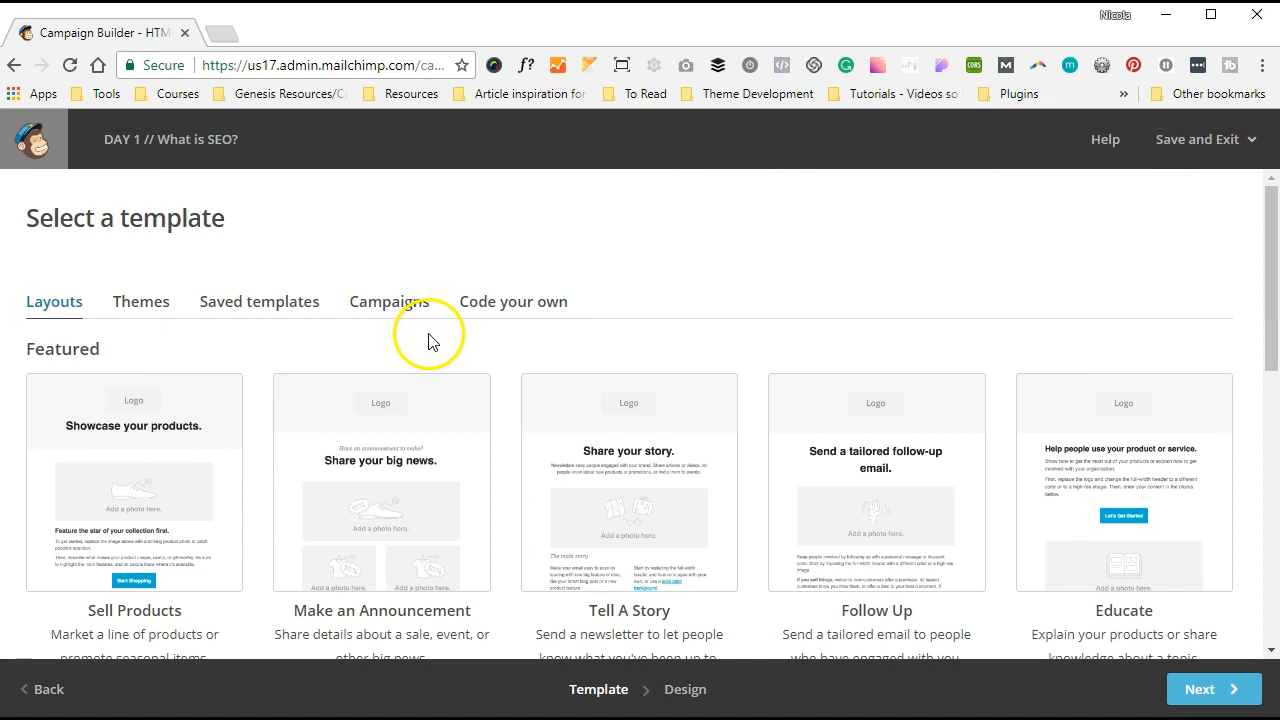
click(146, 311)
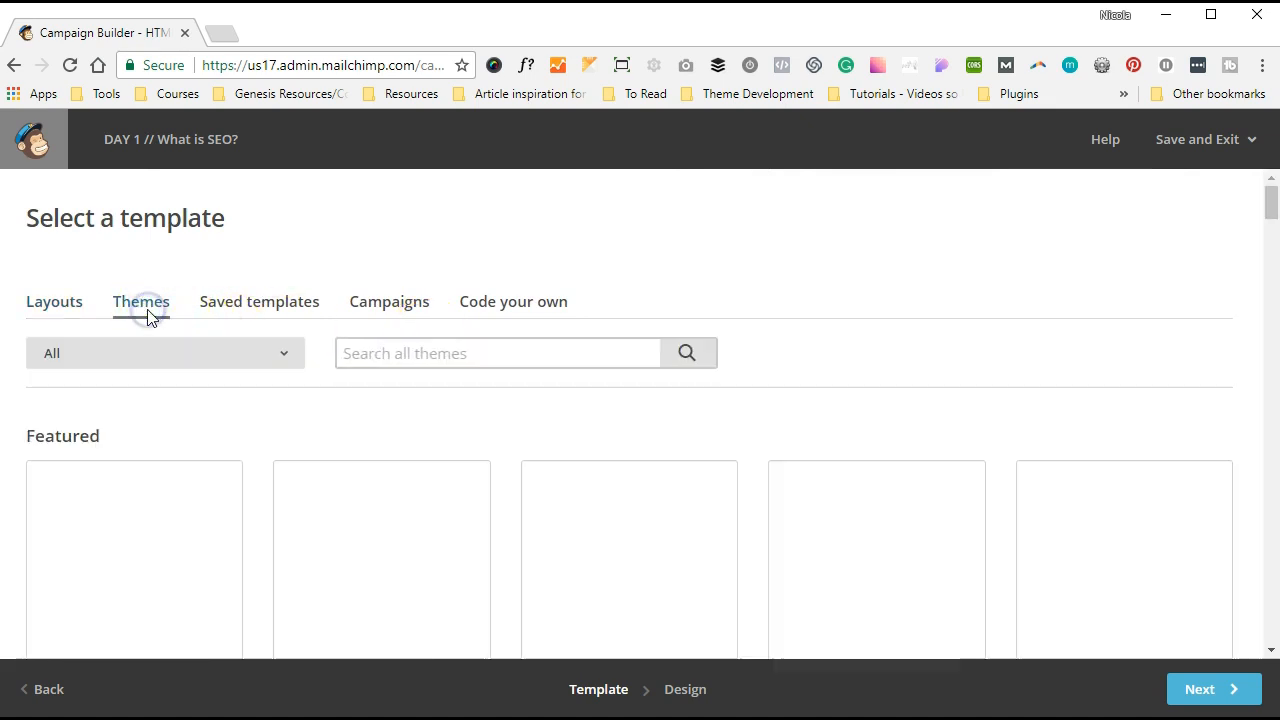
- Scroll through the Themes gallery, then switch to the Saved templates list
scroll(580, 374, down, 2)
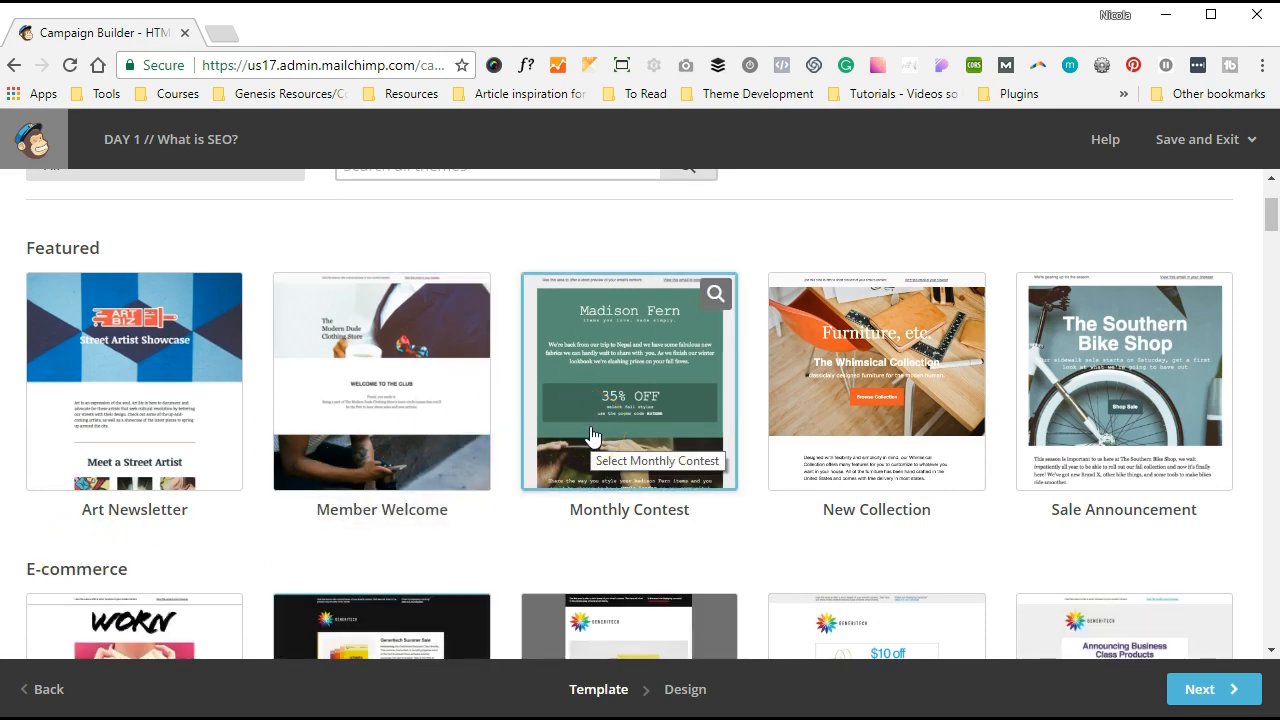
scroll(612, 320, down, 3)
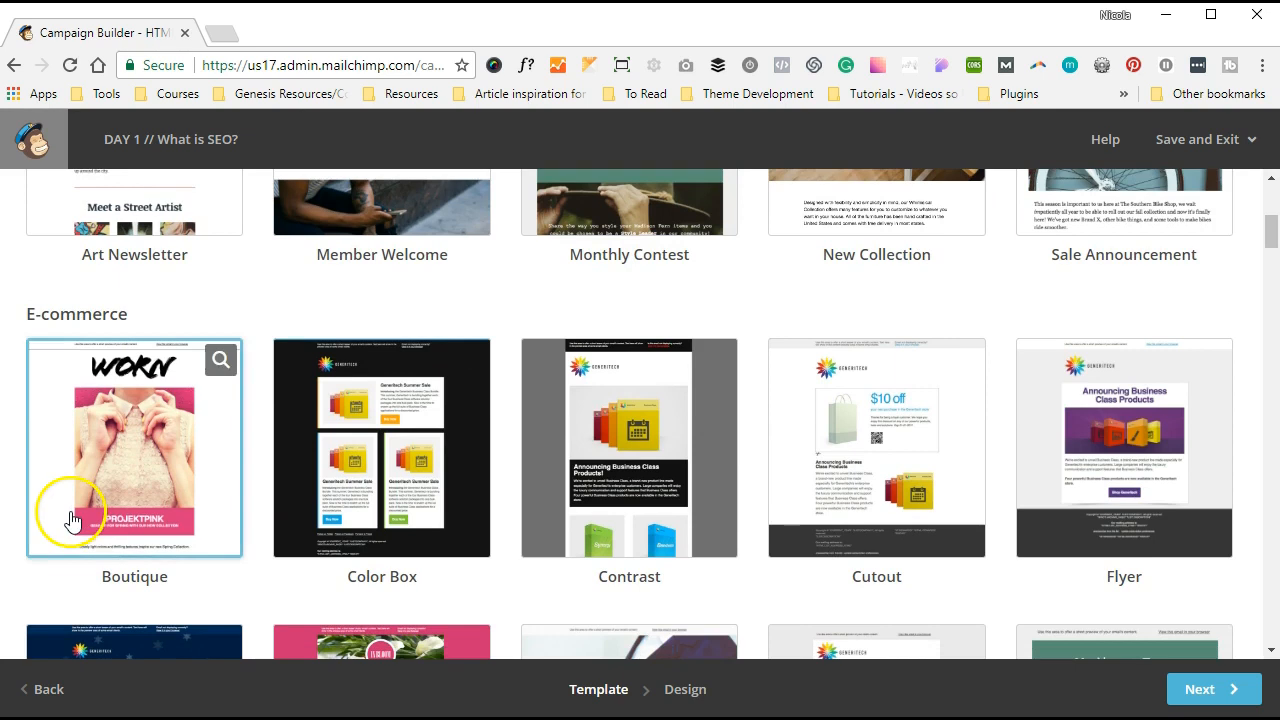
scroll(850, 460, down, 2)
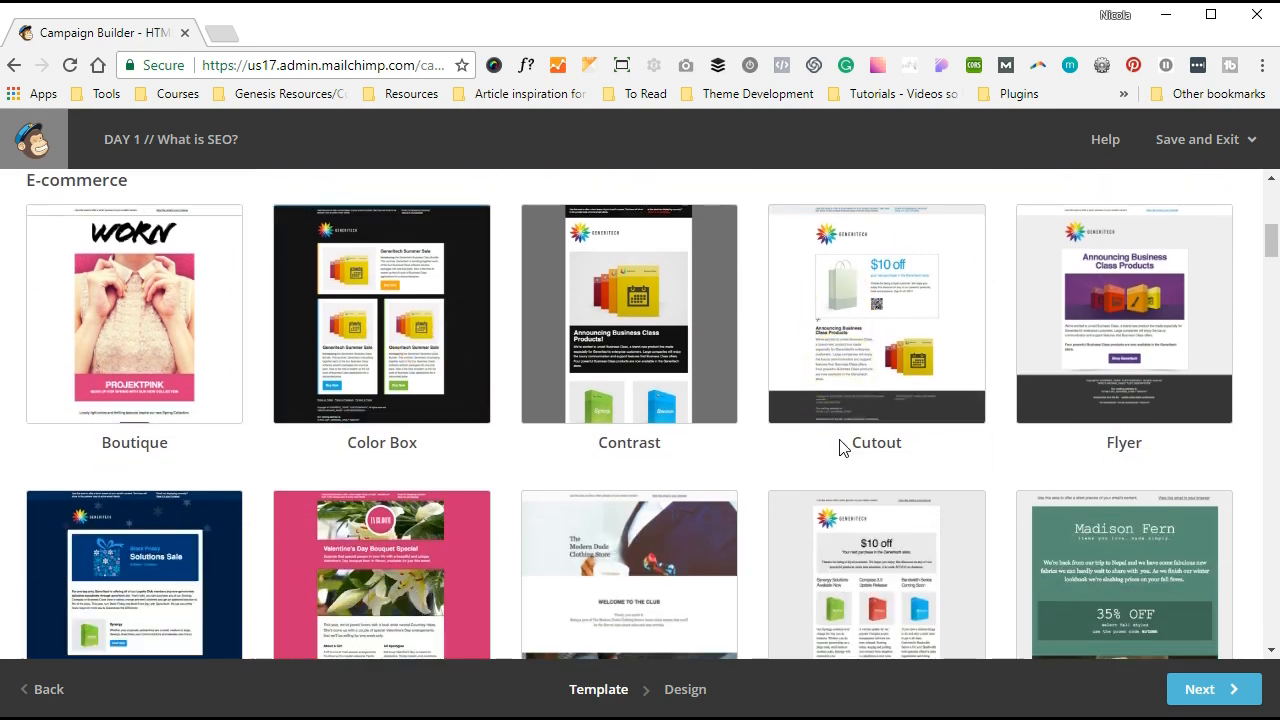
scroll(844, 448, down, 2)
scroll(843, 448, down, 2)
scroll(843, 448, up, 2)
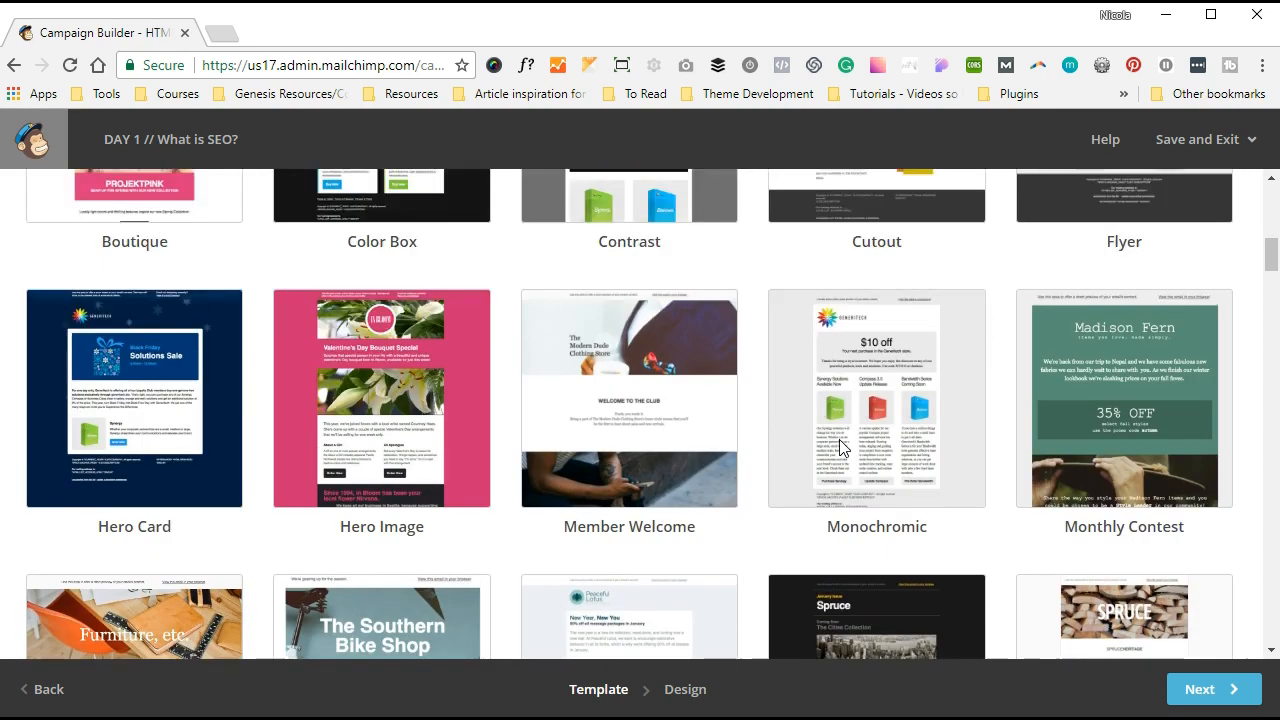
scroll(839, 445, up, 15)
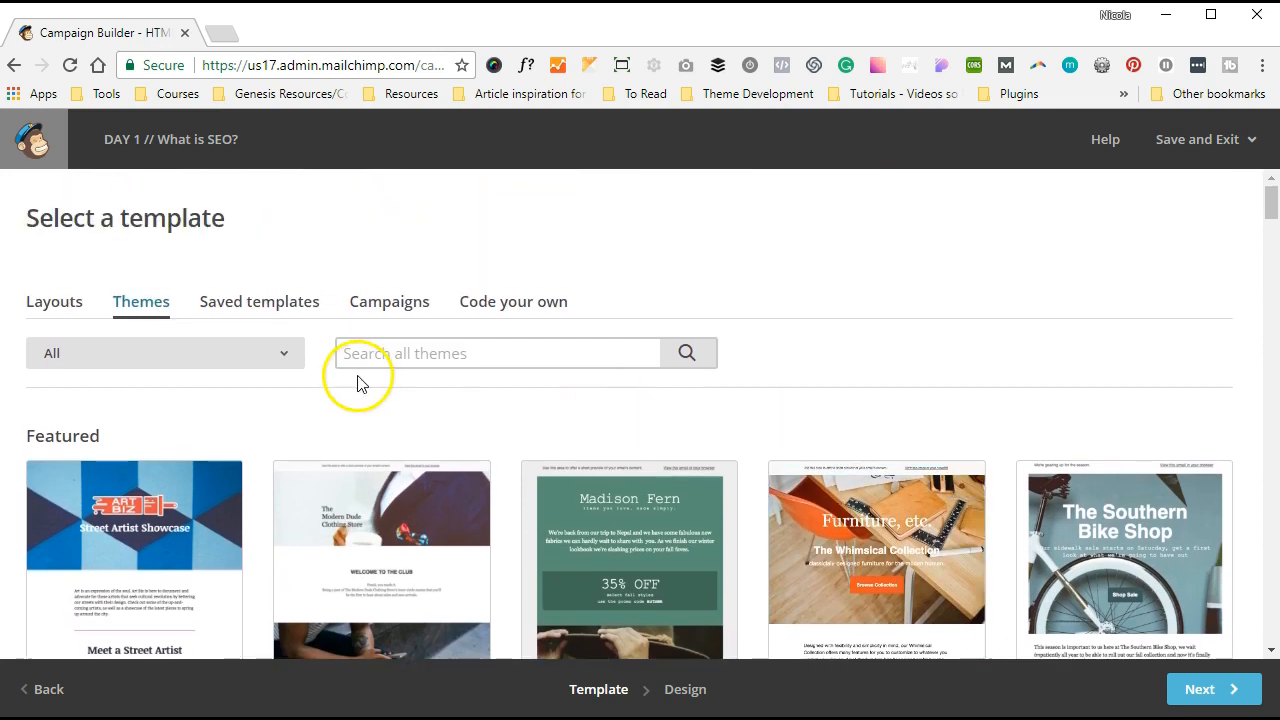
click(271, 314)
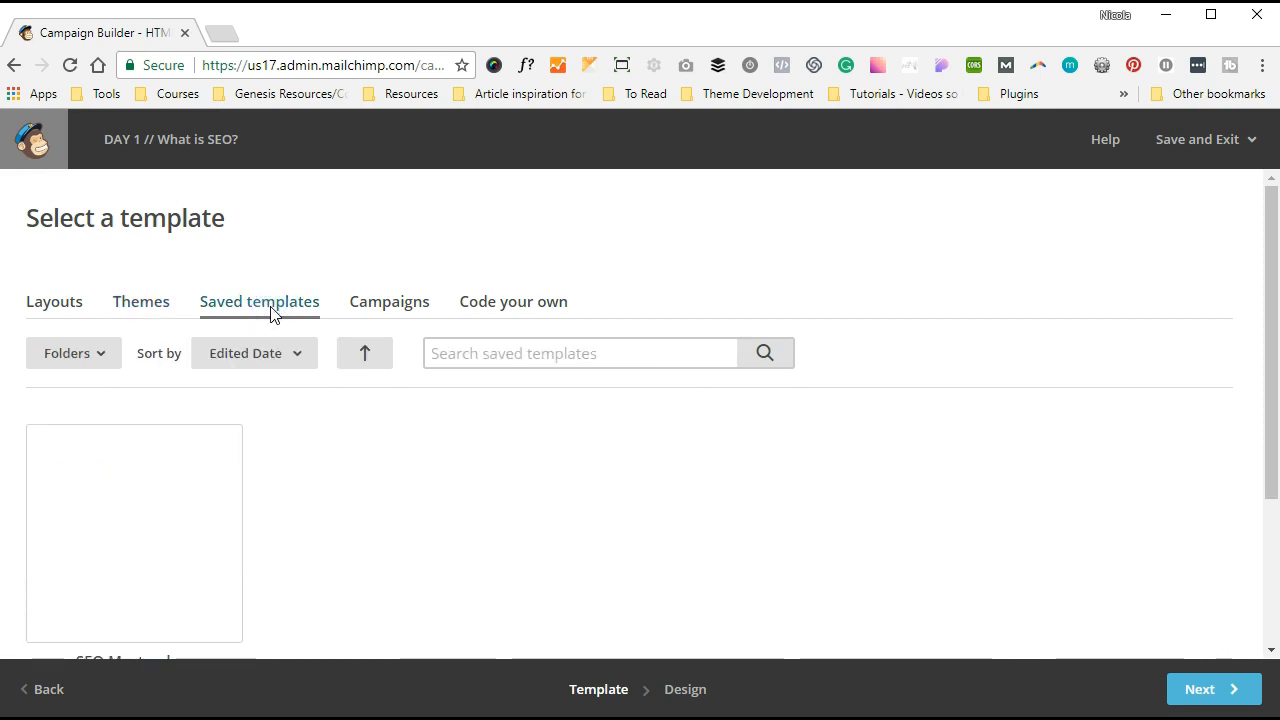
- Review the Campaigns and Code your own options, then return to the Basic layouts
click(391, 311)
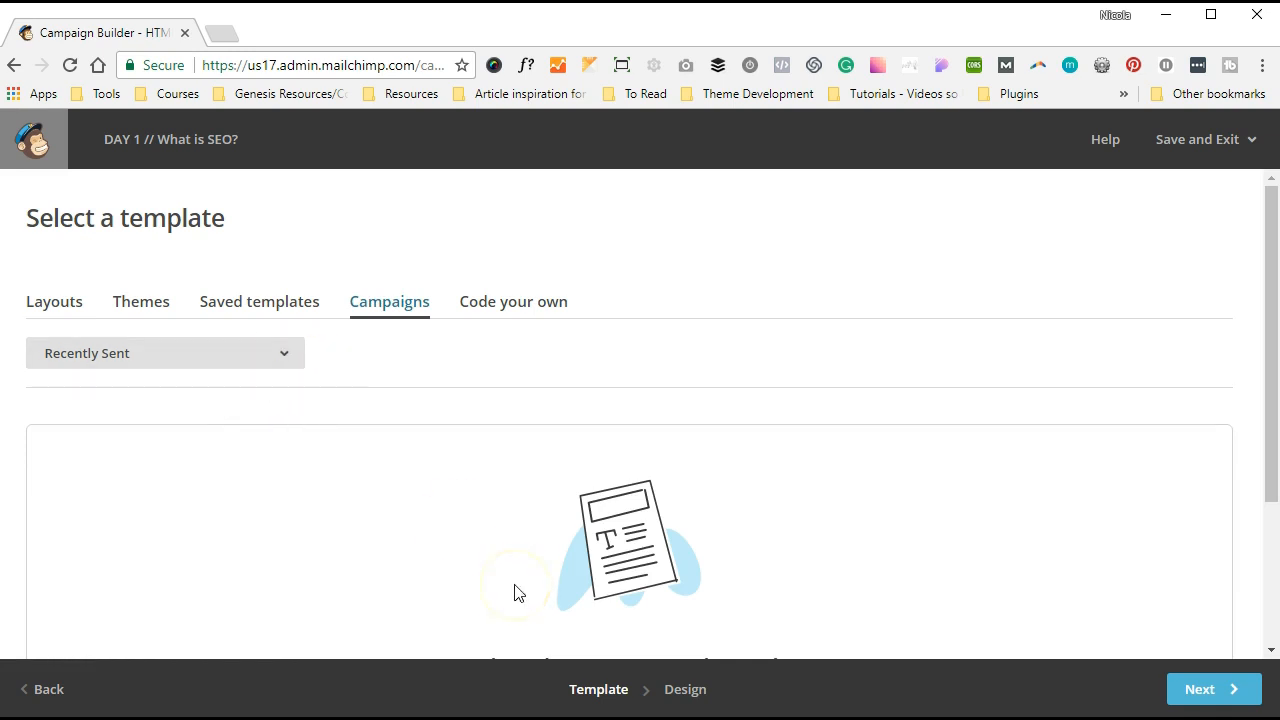
click(398, 546)
click(493, 310)
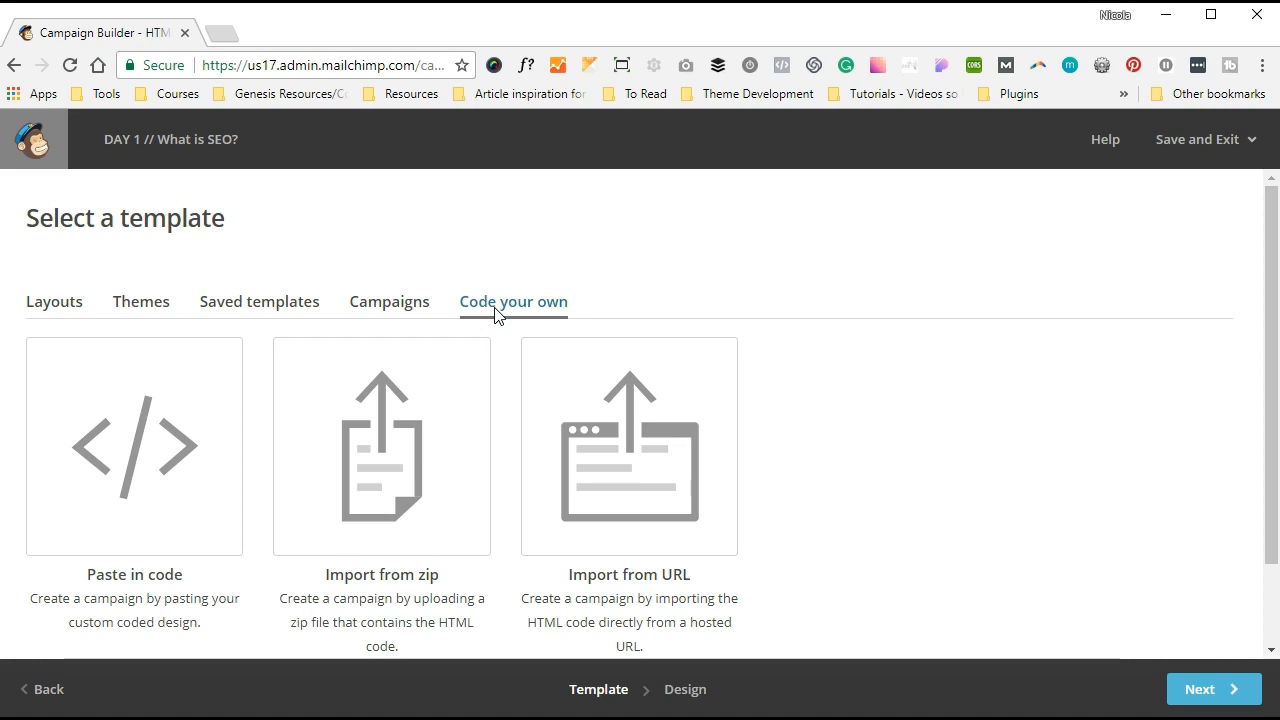
click(58, 305)
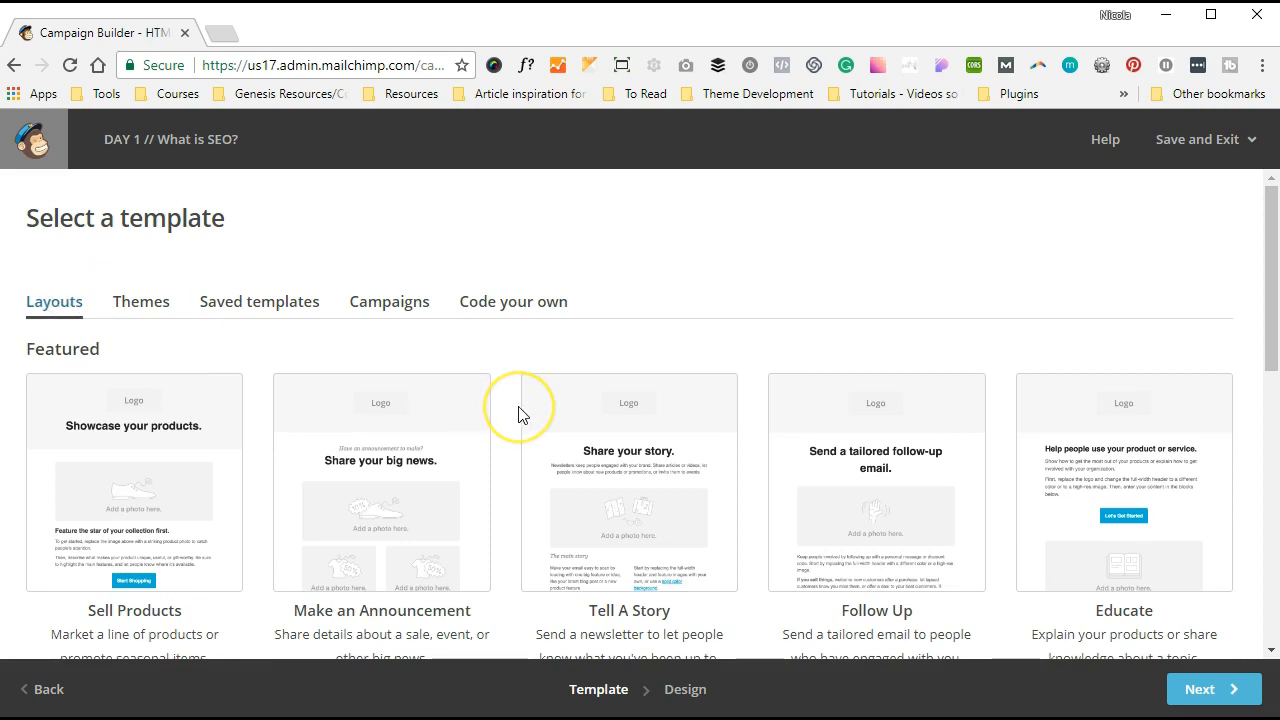
scroll(520, 414, down, 7)
scroll(520, 414, down, 1)
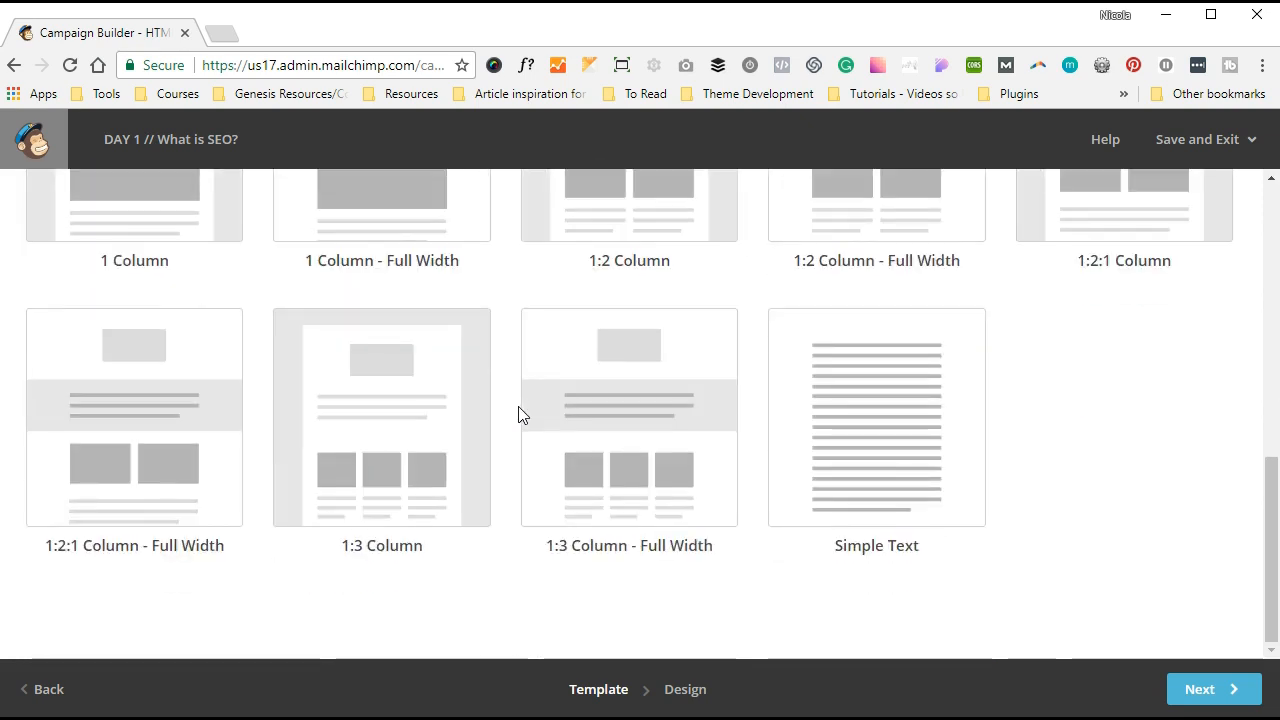
- Select the 1:3 Column layout to load it into the design editor
click(352, 423)
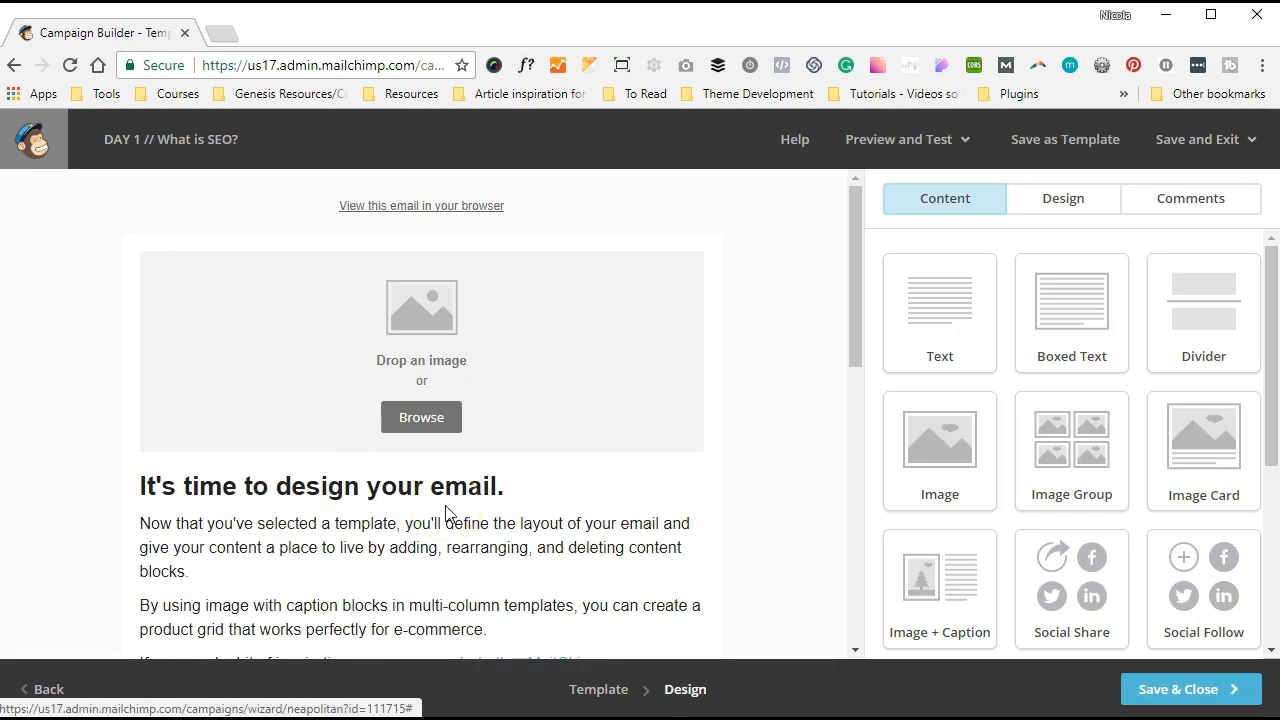
mouse_move(523, 451)
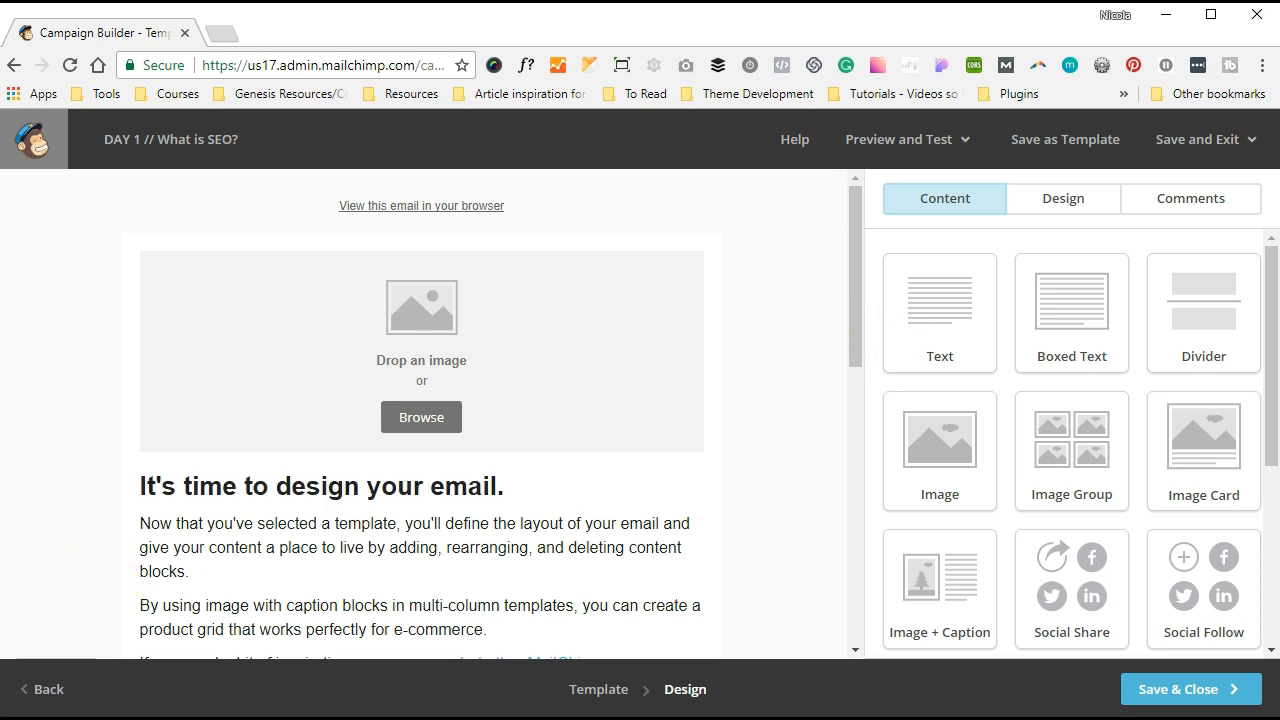
- Replace the header image with the 'Masterclass with The WordPress Workspace' banner from the file library
click(312, 357)
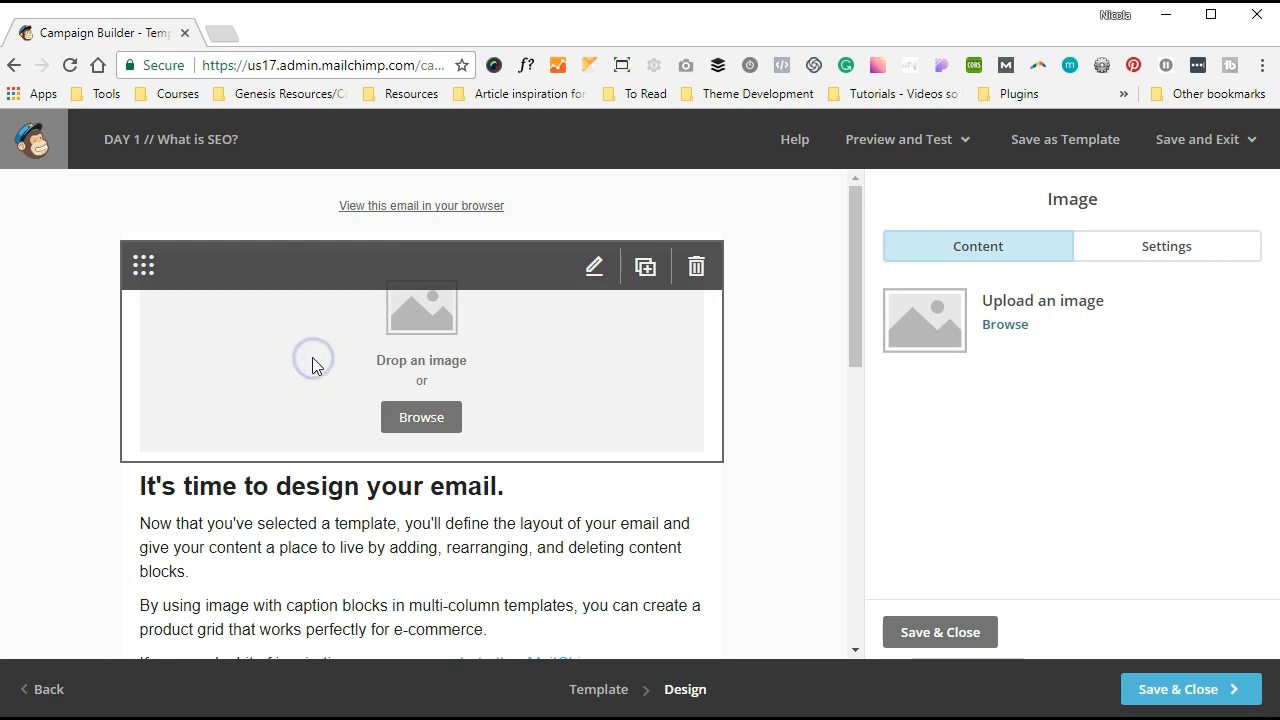
click(982, 334)
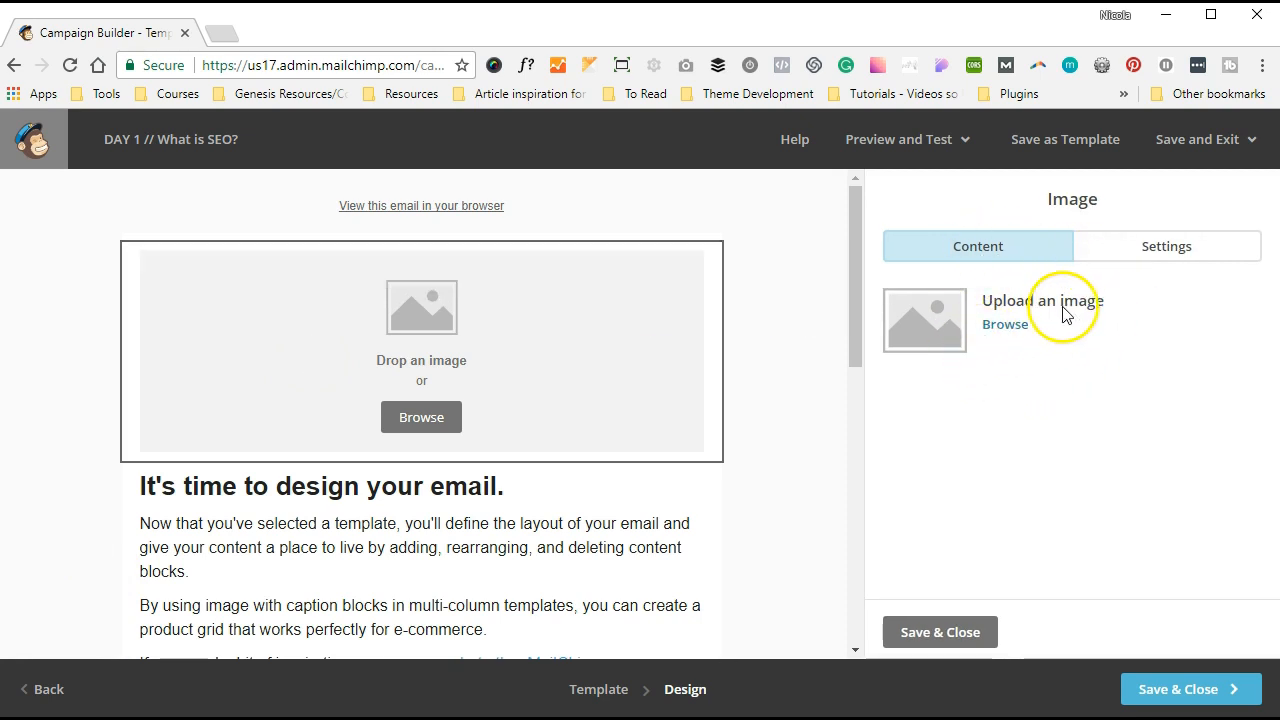
click(1012, 325)
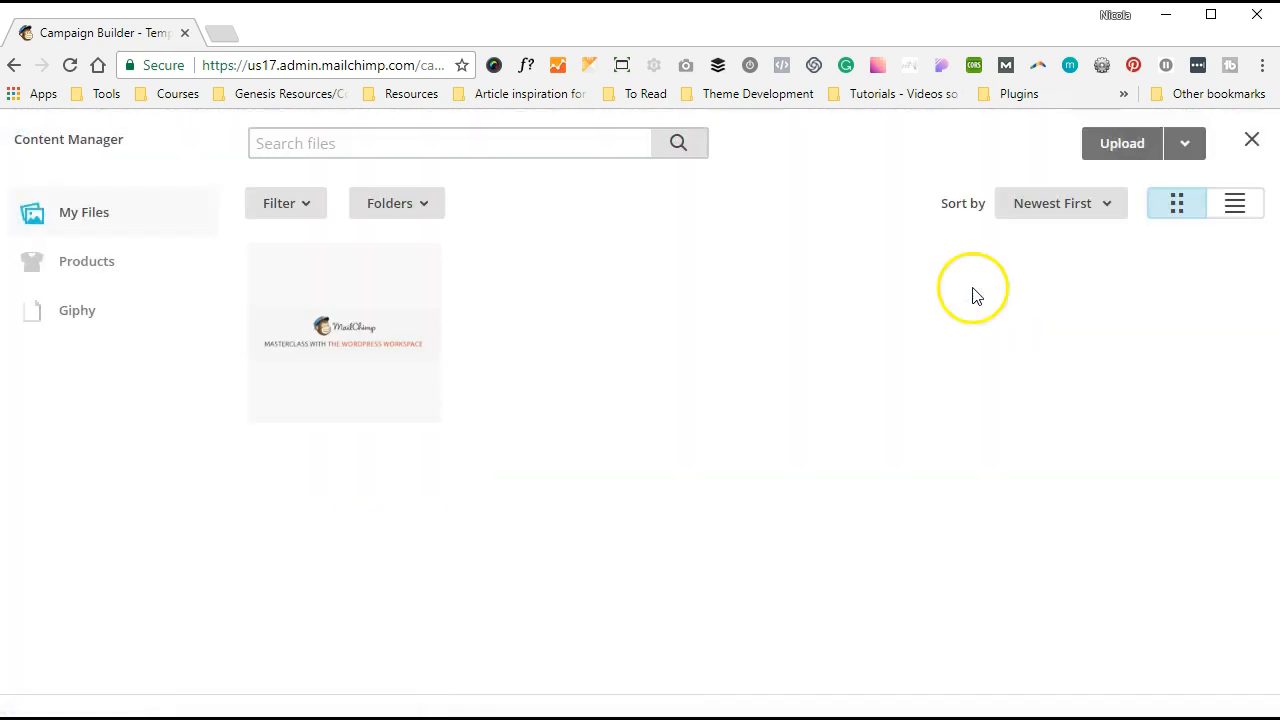
click(341, 331)
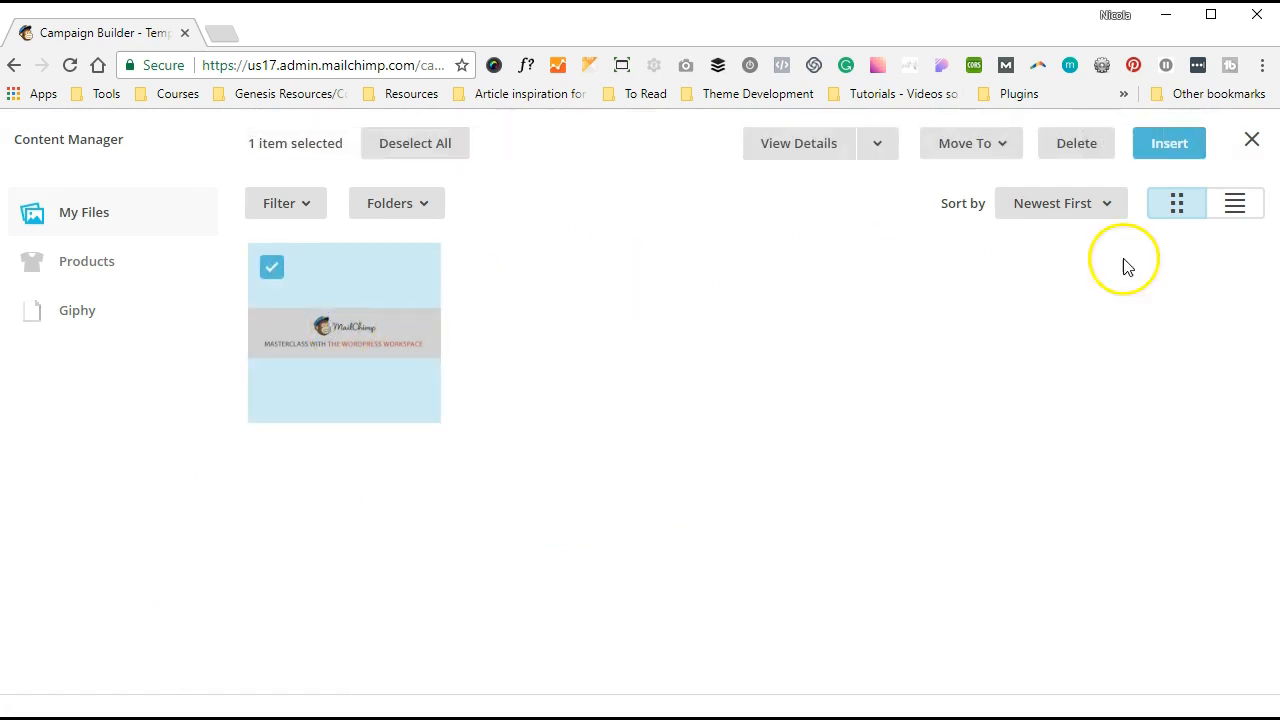
click(1172, 145)
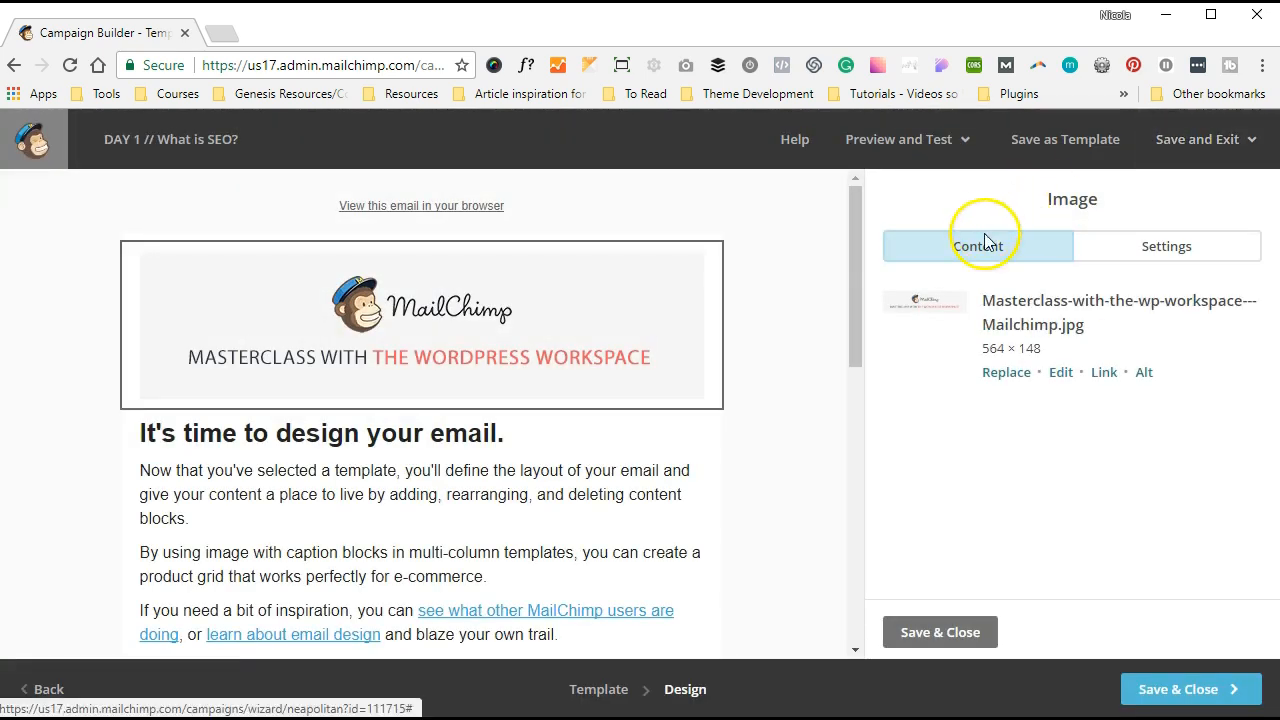
- Keep the banner centred and edge to edge with Constrain unchecked, and save the image settings
click(1142, 266)
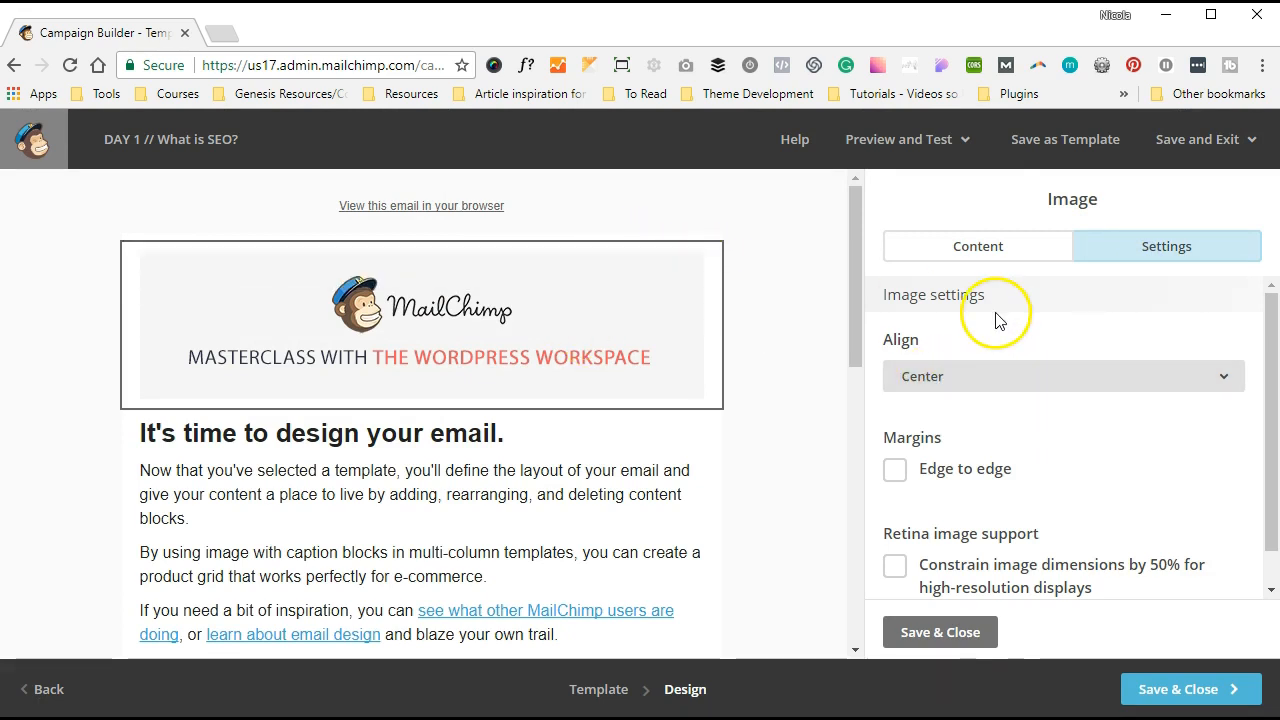
scroll(1015, 365, down, 1)
click(895, 430)
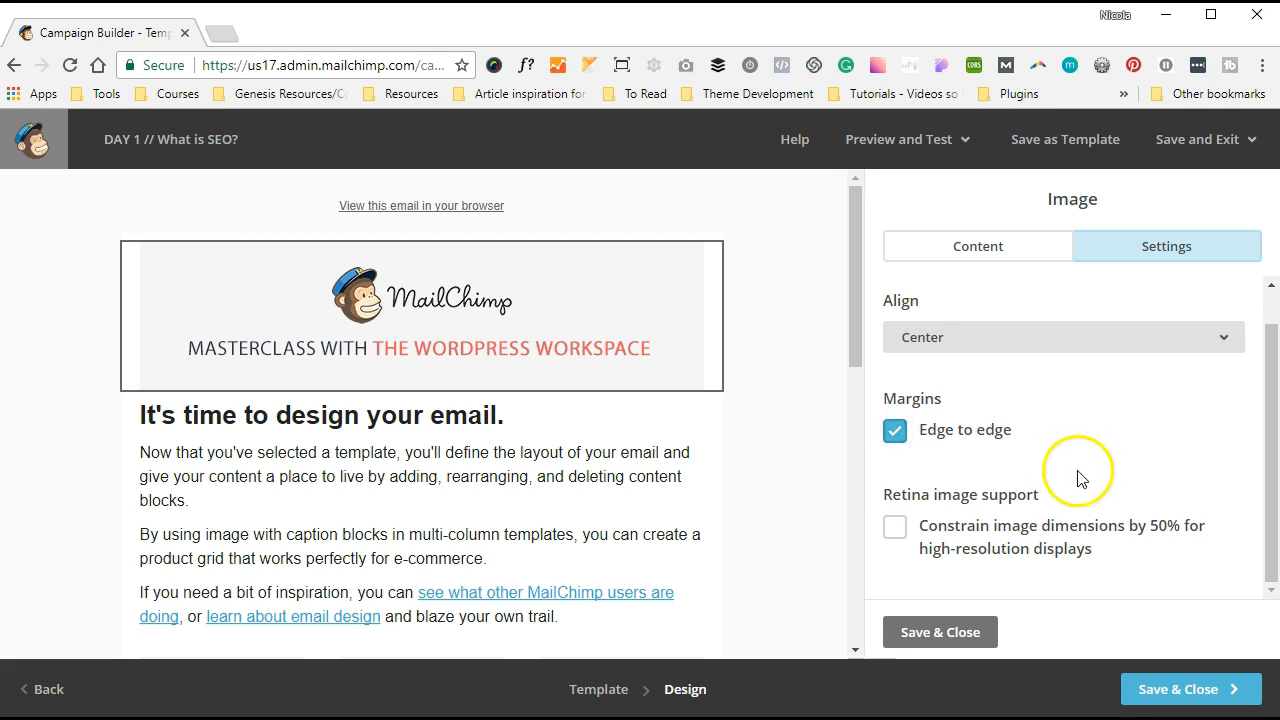
click(895, 530)
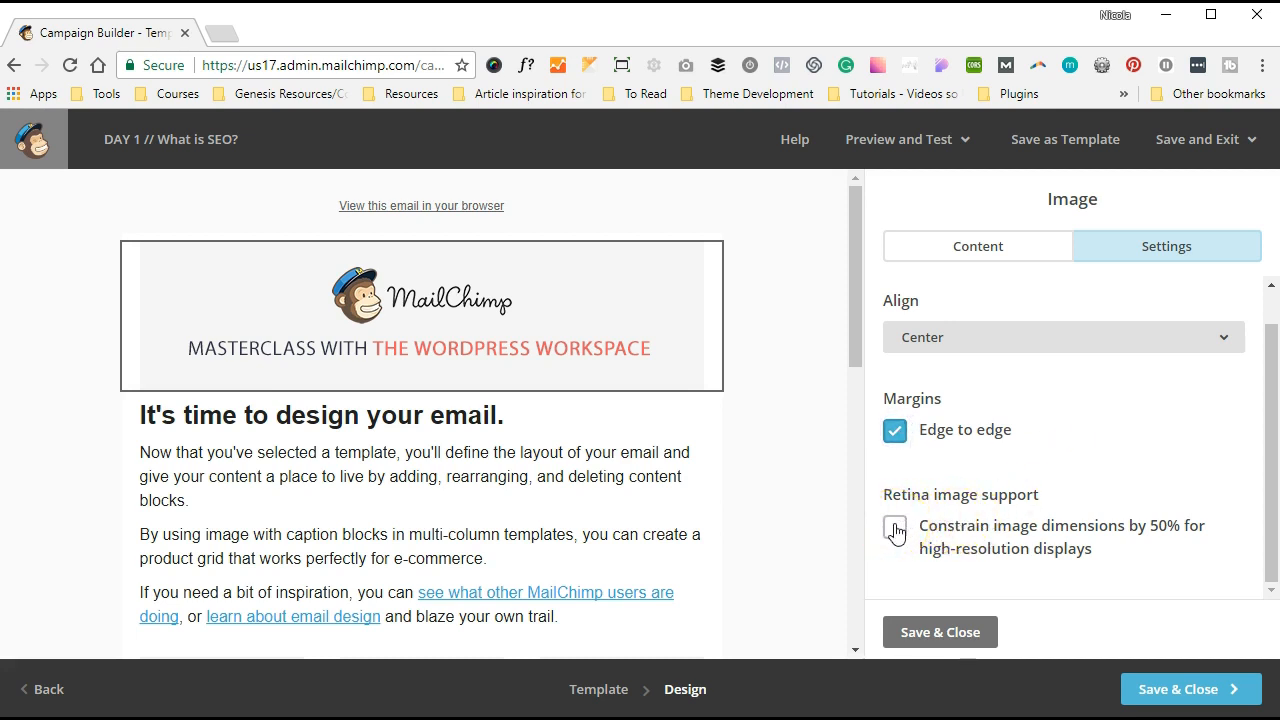
click(905, 636)
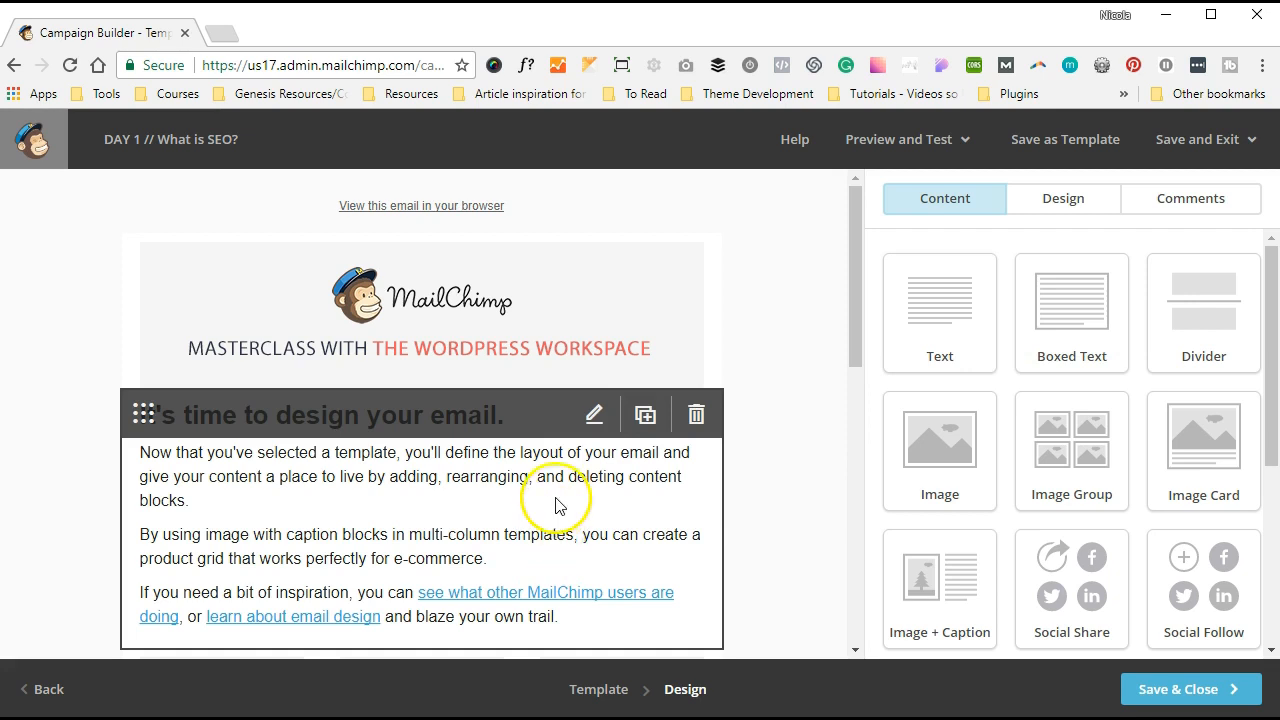
- Replace all the intro block's copy with the line 'This is where our content goes'
click(593, 414)
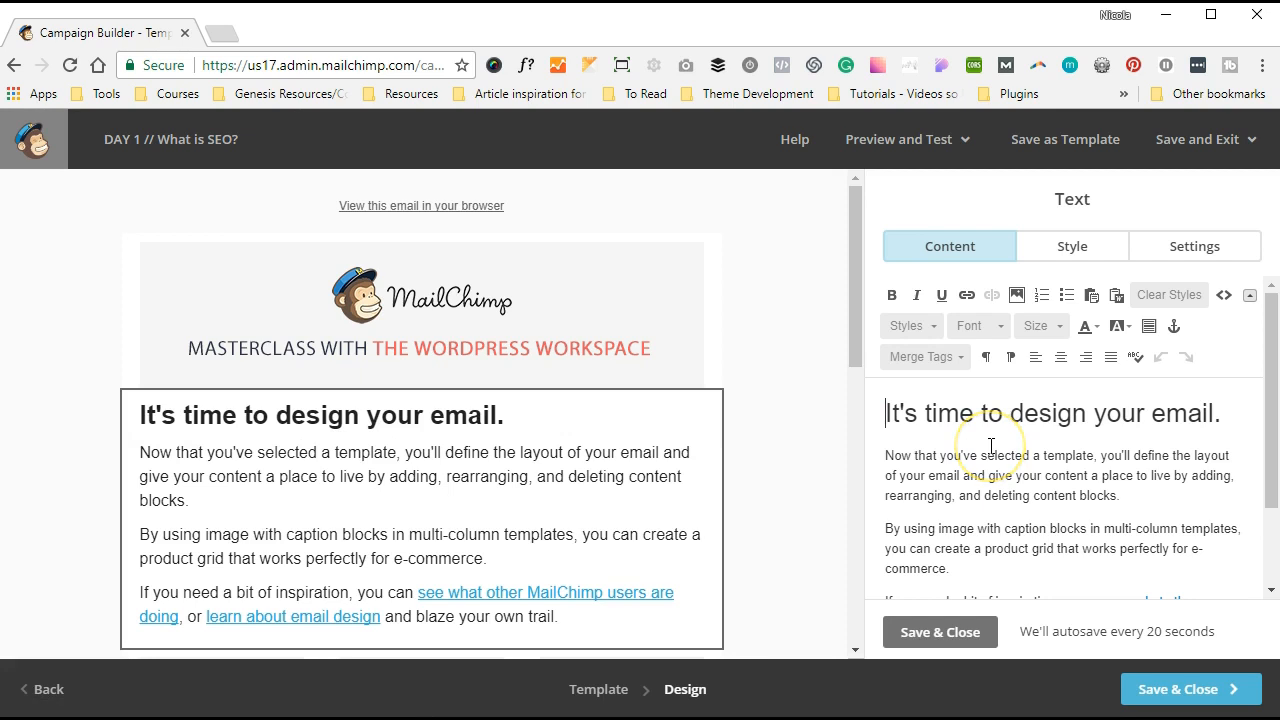
drag(887, 409, 959, 520)
right_click(959, 520)
click(934, 521)
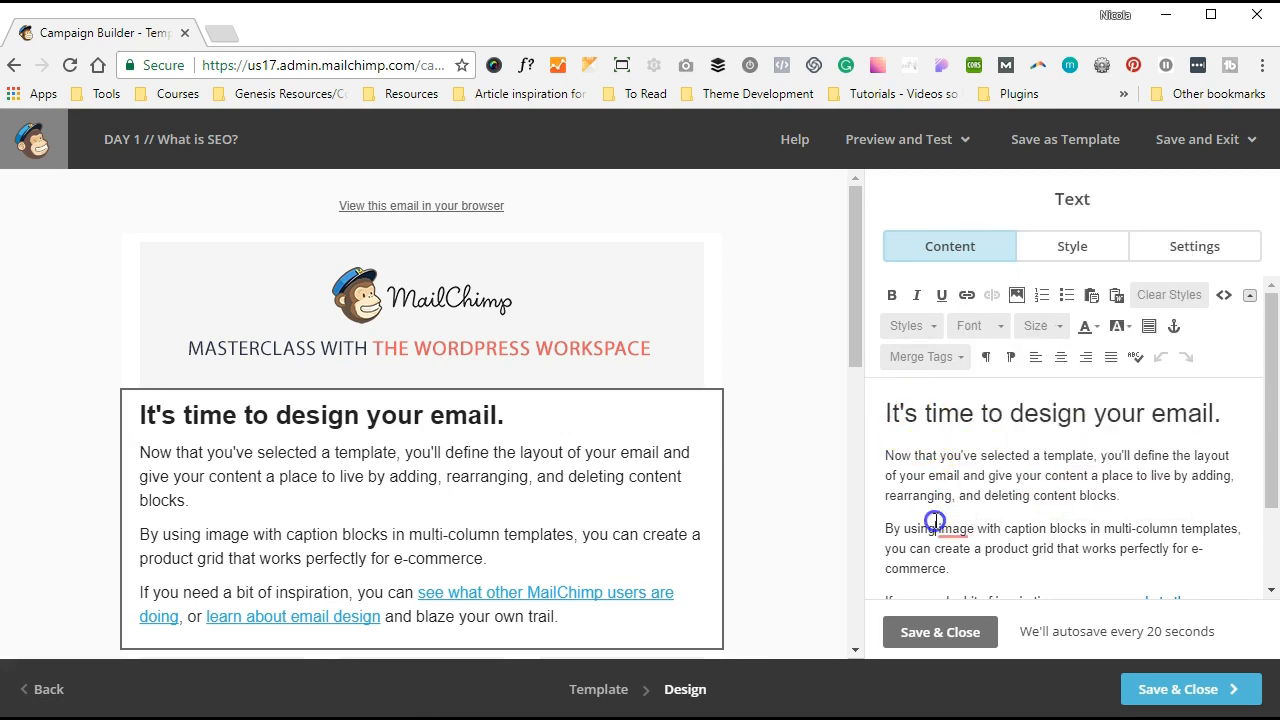
key(ctrl+a)
key(BackSpace)
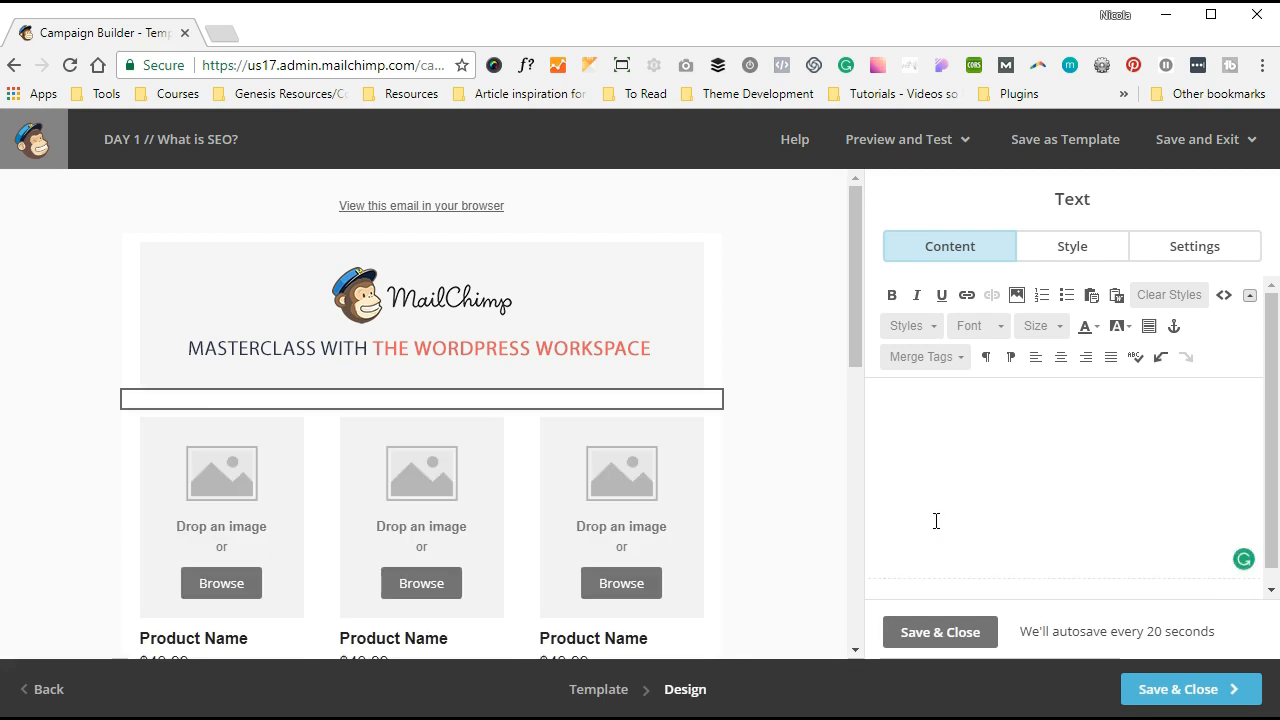
text(This is where )
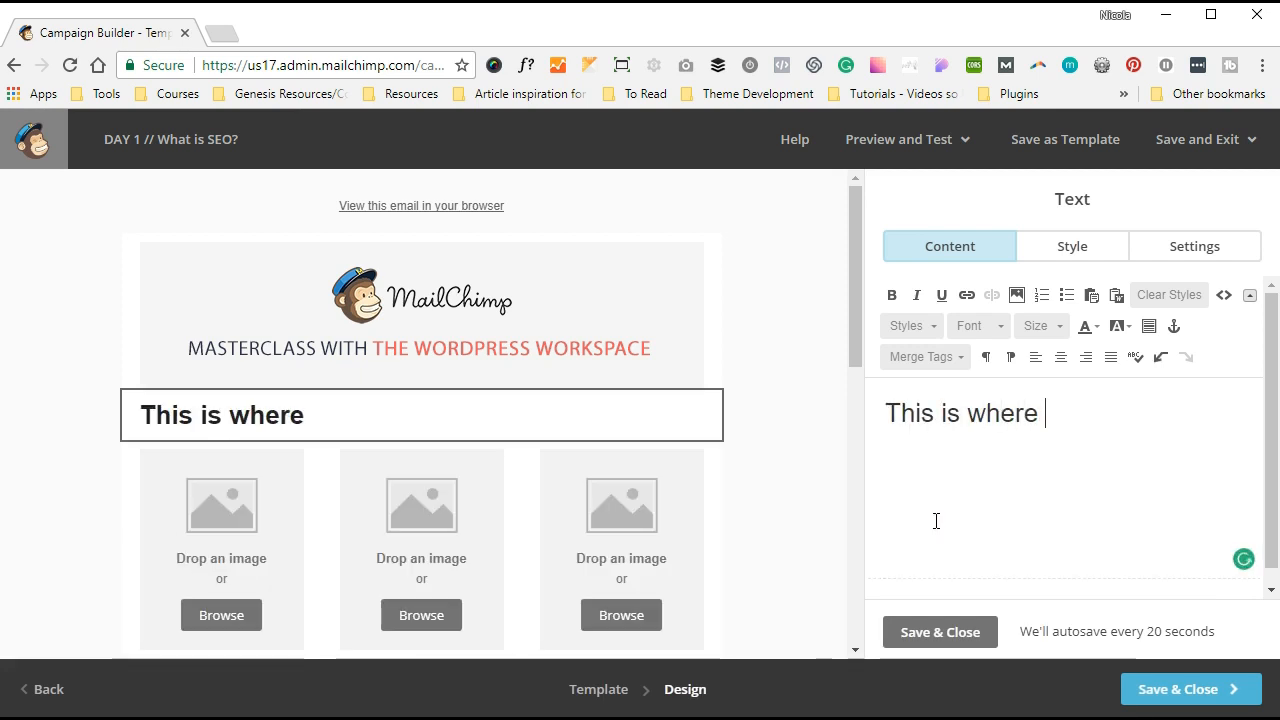
text(our content goes)
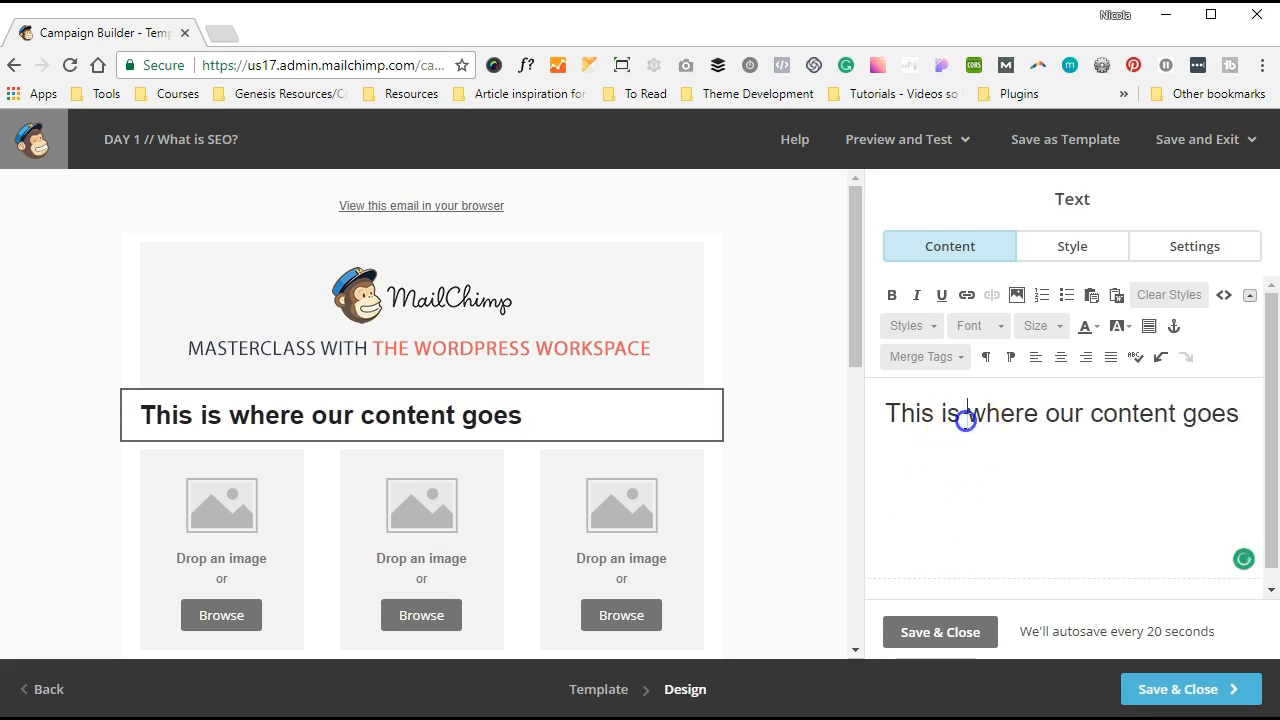
- Try Heading 2 on the line, switch it to Default Text, and save the block
triple_click(966, 420)
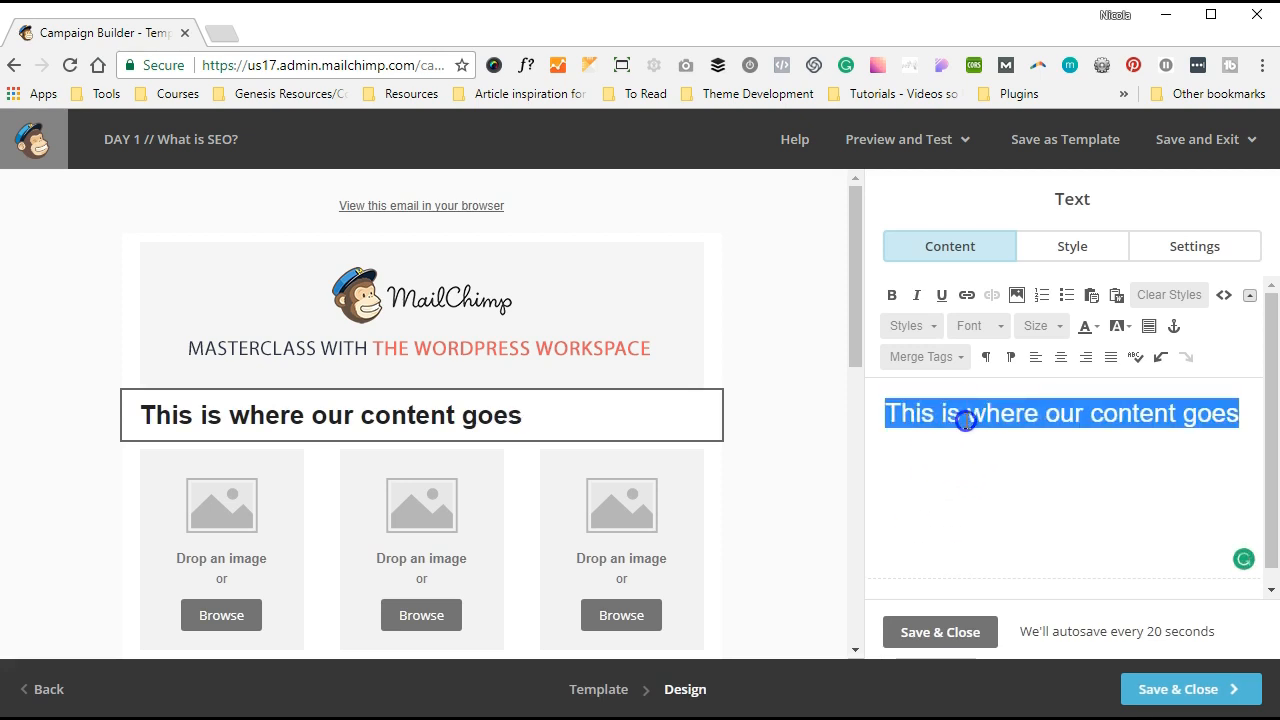
click(912, 326)
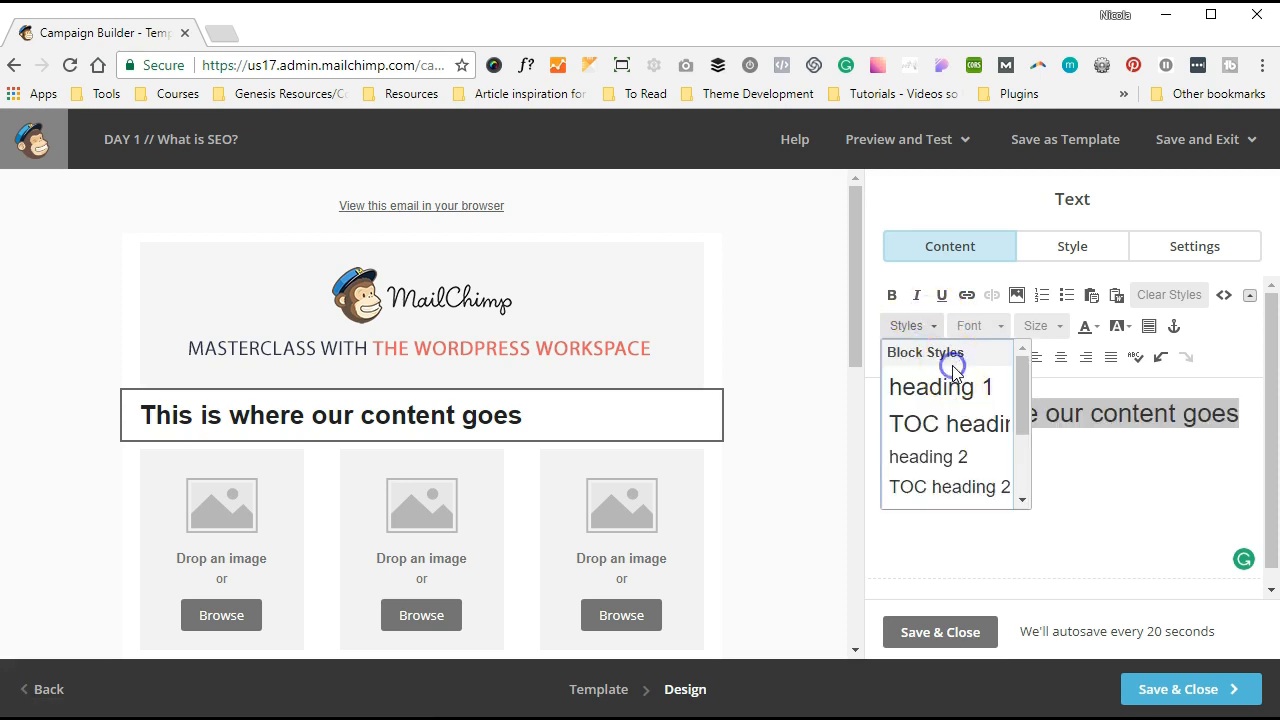
click(921, 458)
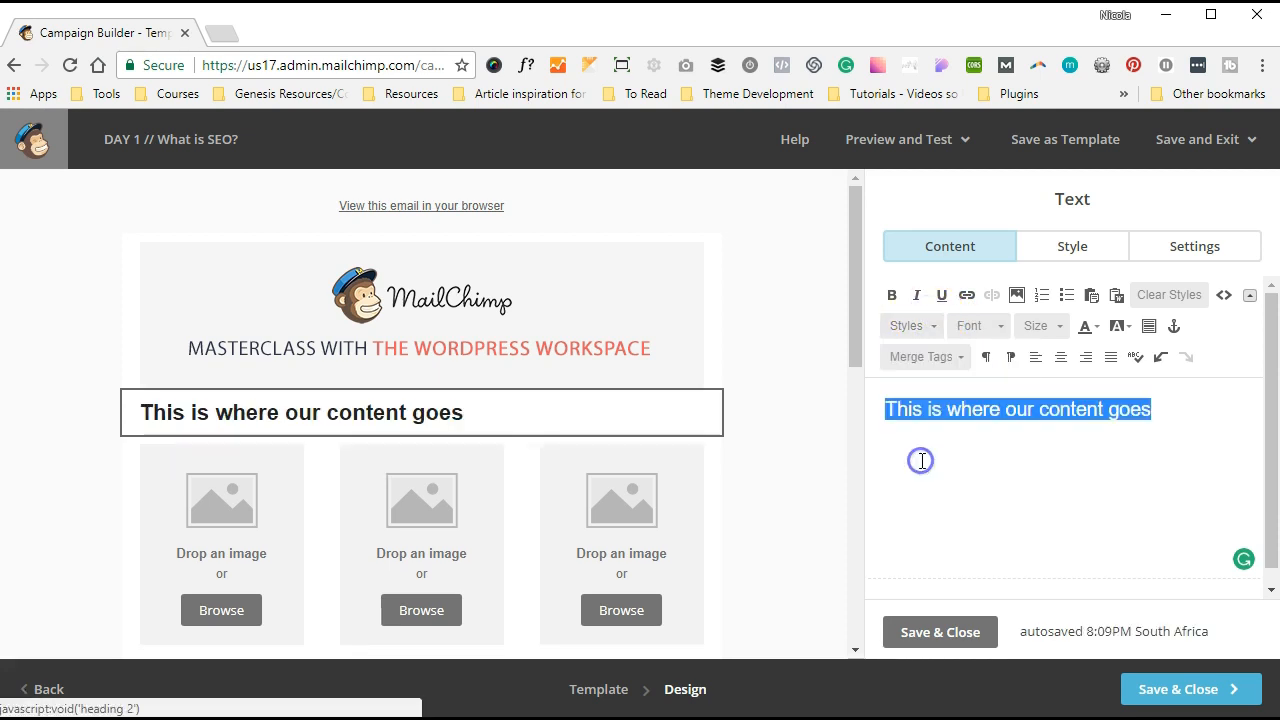
click(908, 326)
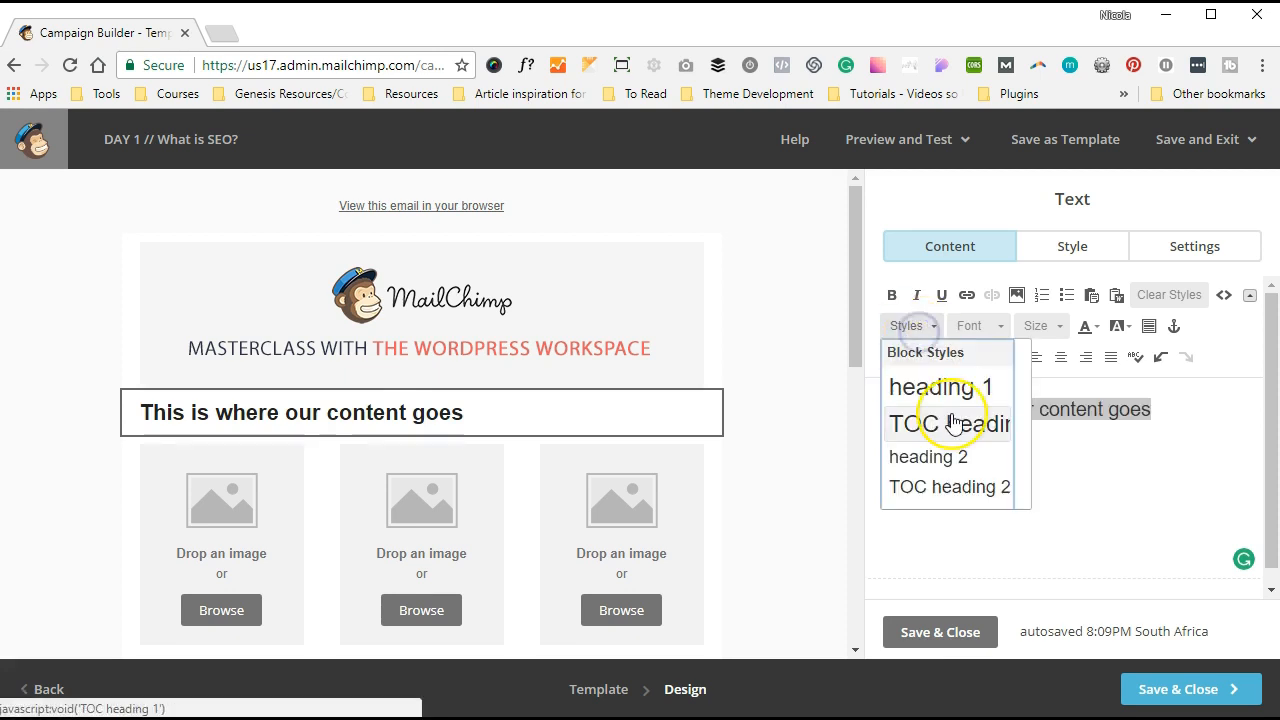
scroll(955, 420, down, 2)
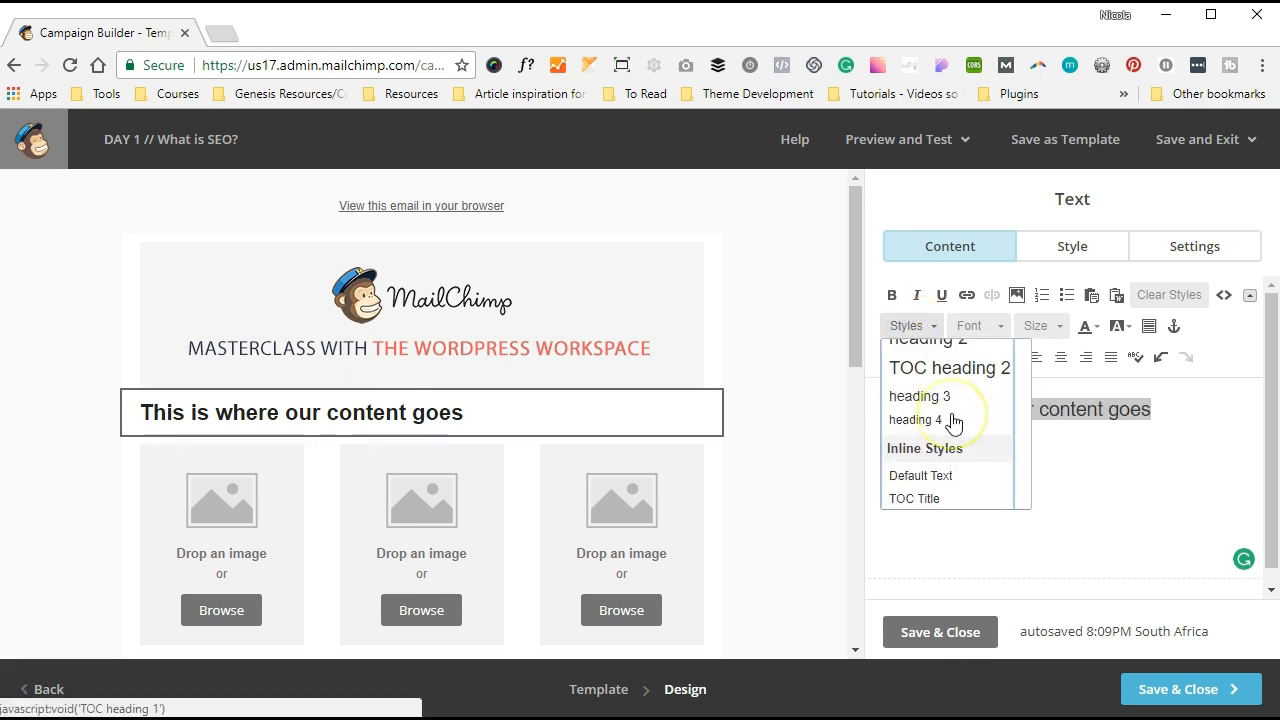
click(926, 470)
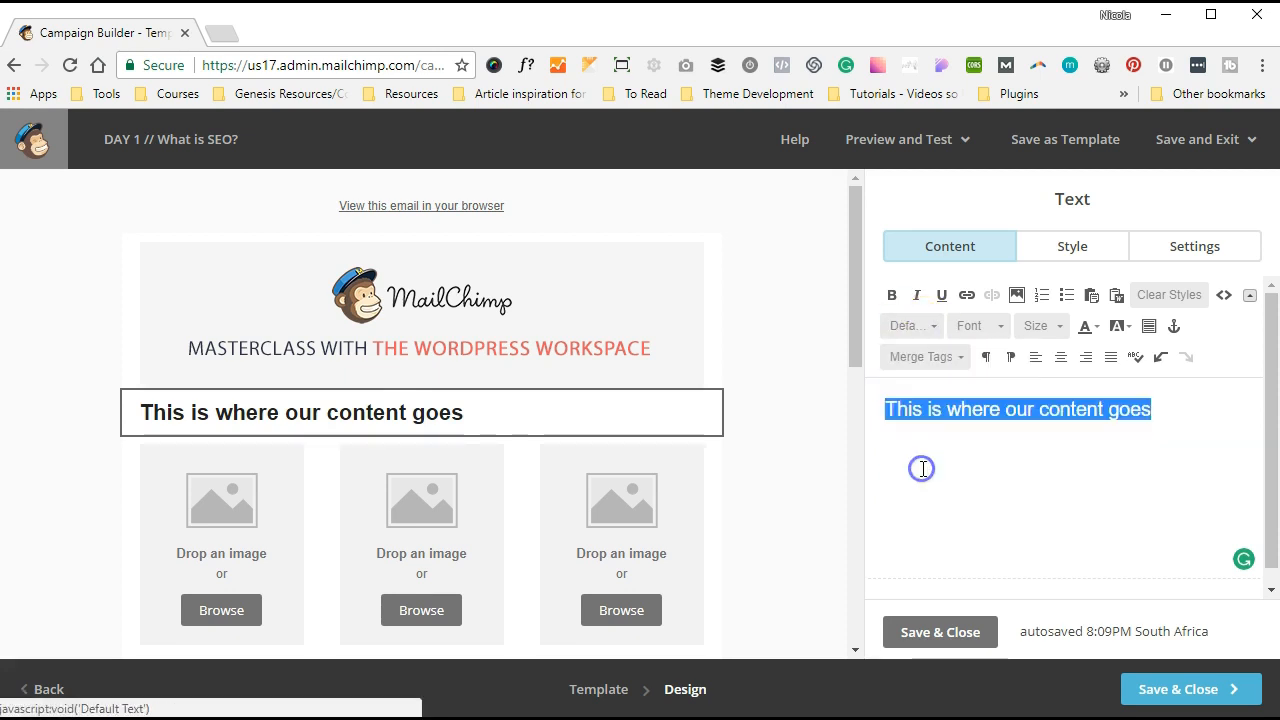
click(943, 632)
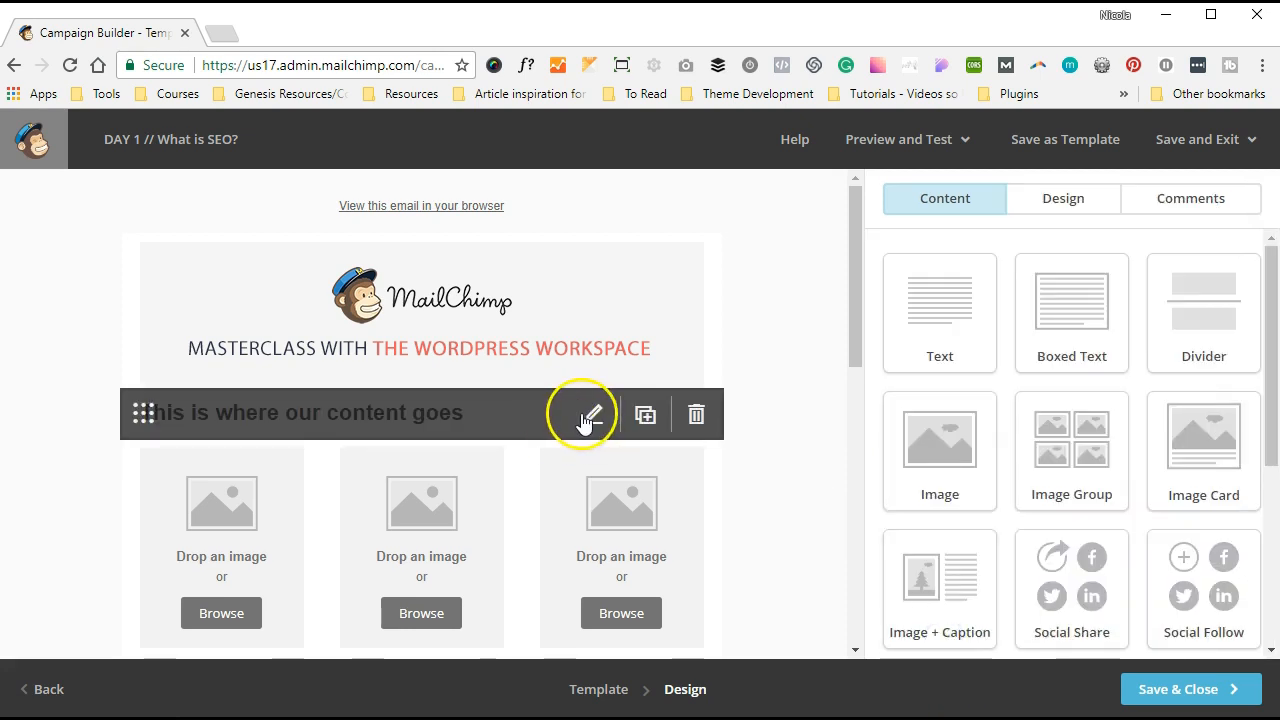
- Set the content line's font size to 14, leaving it not bold
click(584, 415)
click(928, 418)
triple_click(928, 418)
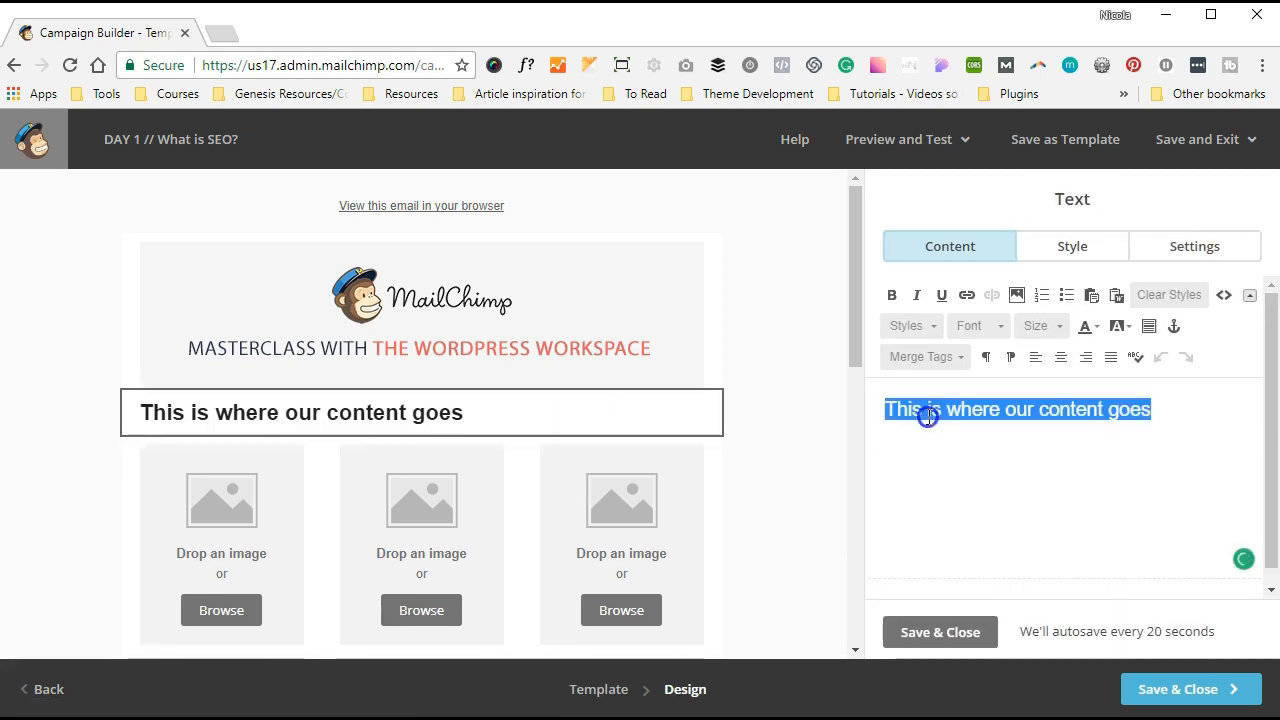
click(1038, 330)
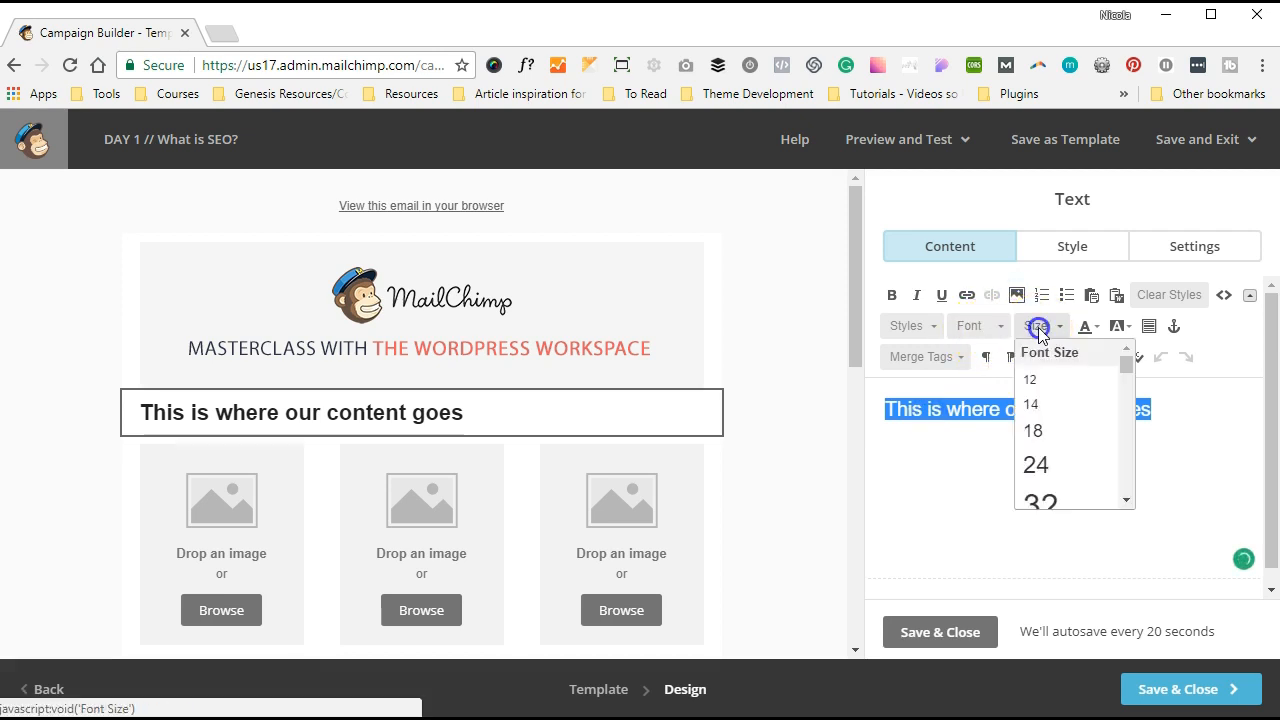
click(1033, 402)
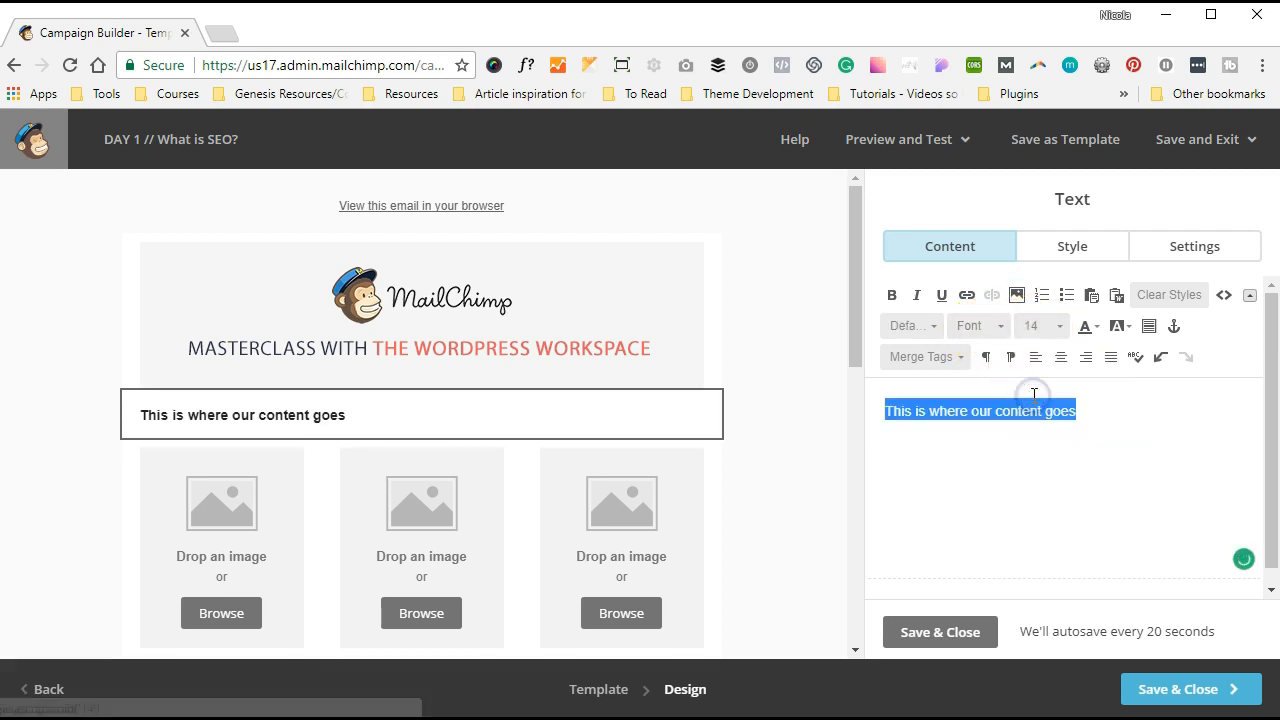
click(891, 295)
click(891, 295)
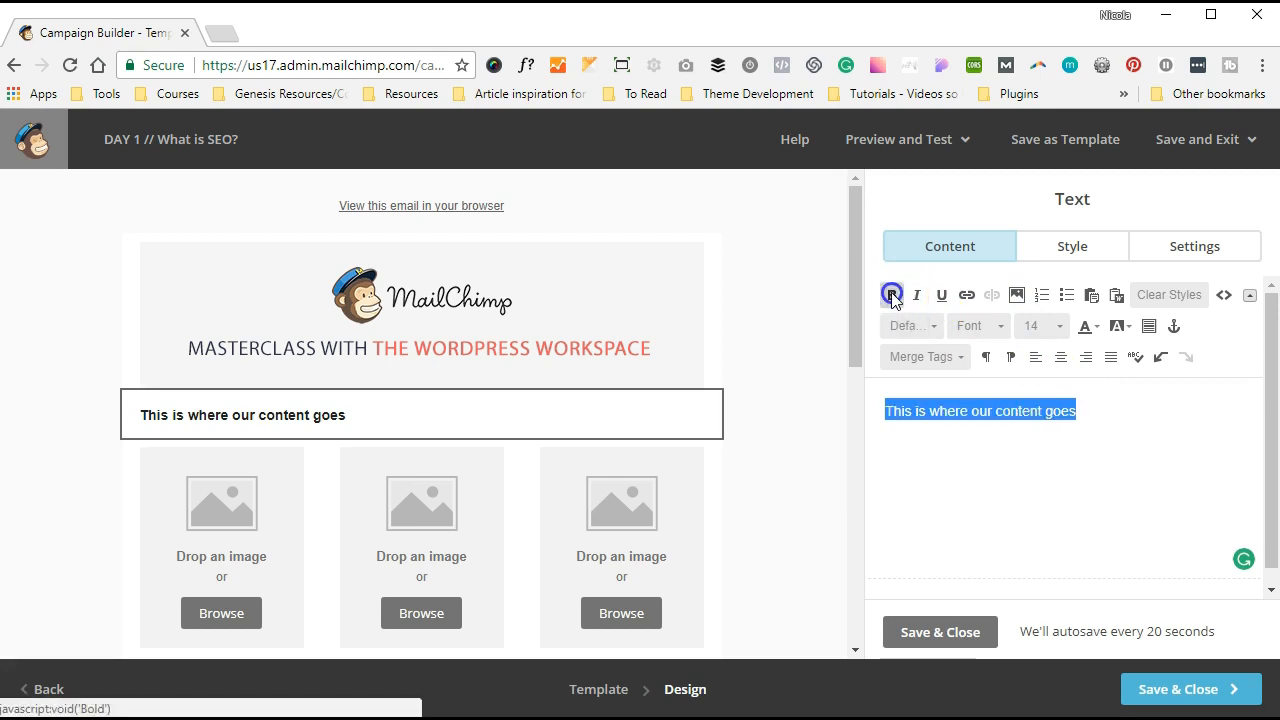
click(1060, 483)
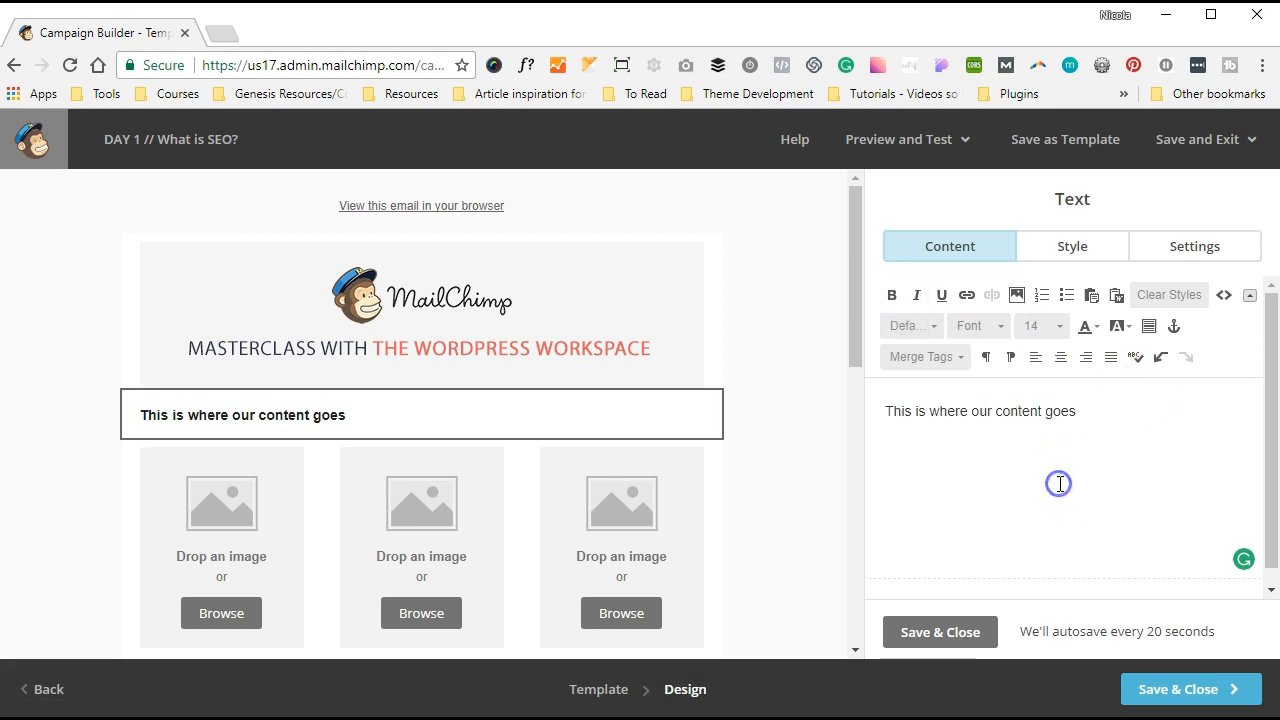
- Delete the <h2> and </h2> tags in the HTML source and save the block
click(1222, 296)
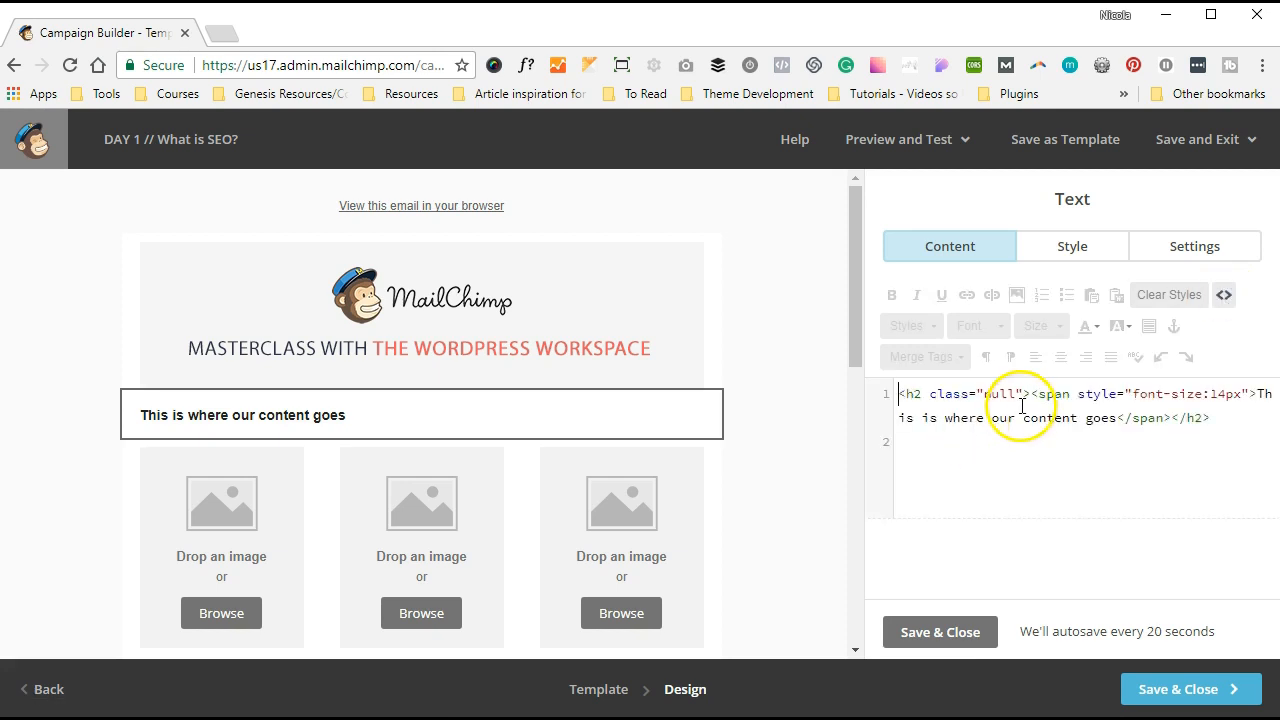
drag(1030, 396, 898, 390)
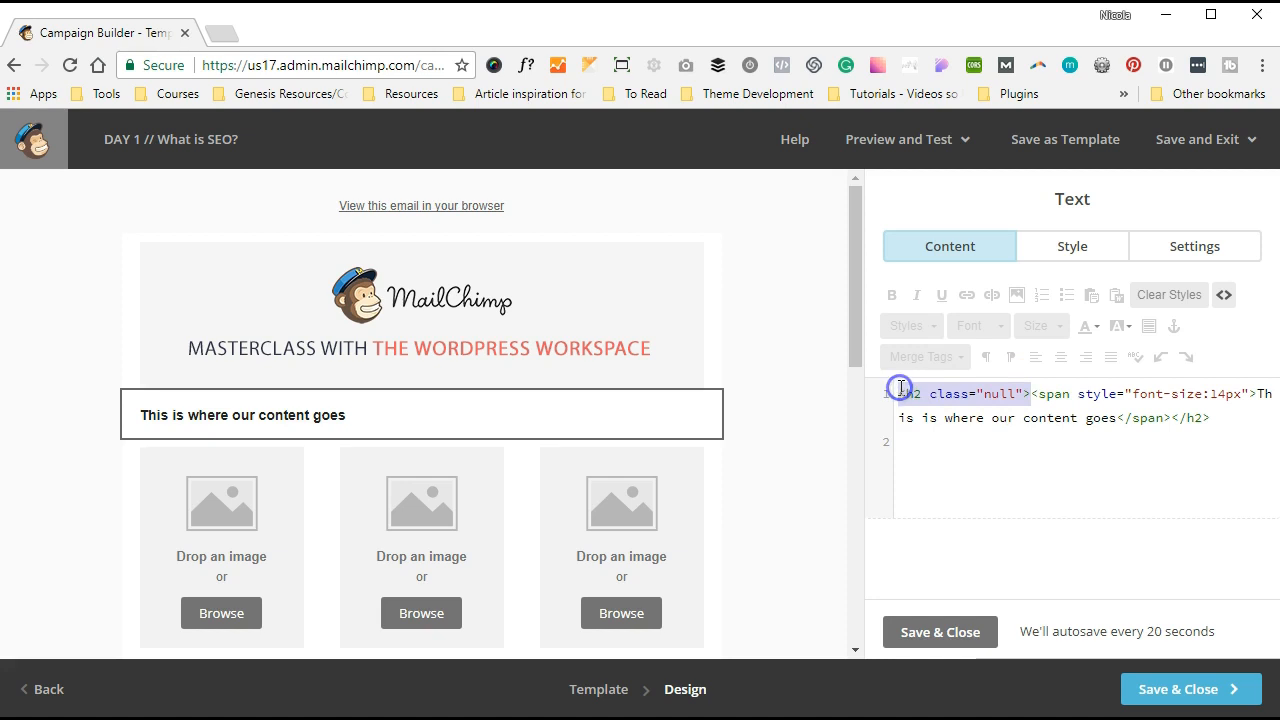
key(BackSpace)
drag(1086, 418, 1043, 418)
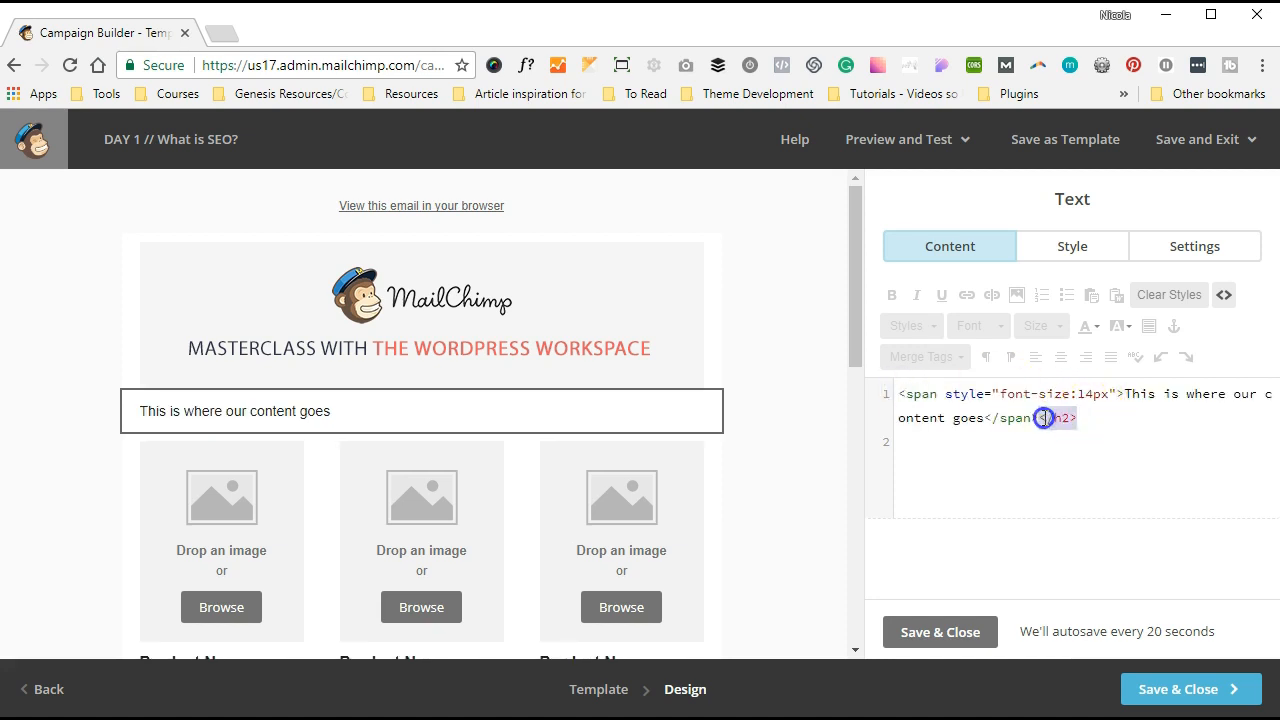
key(BackSpace)
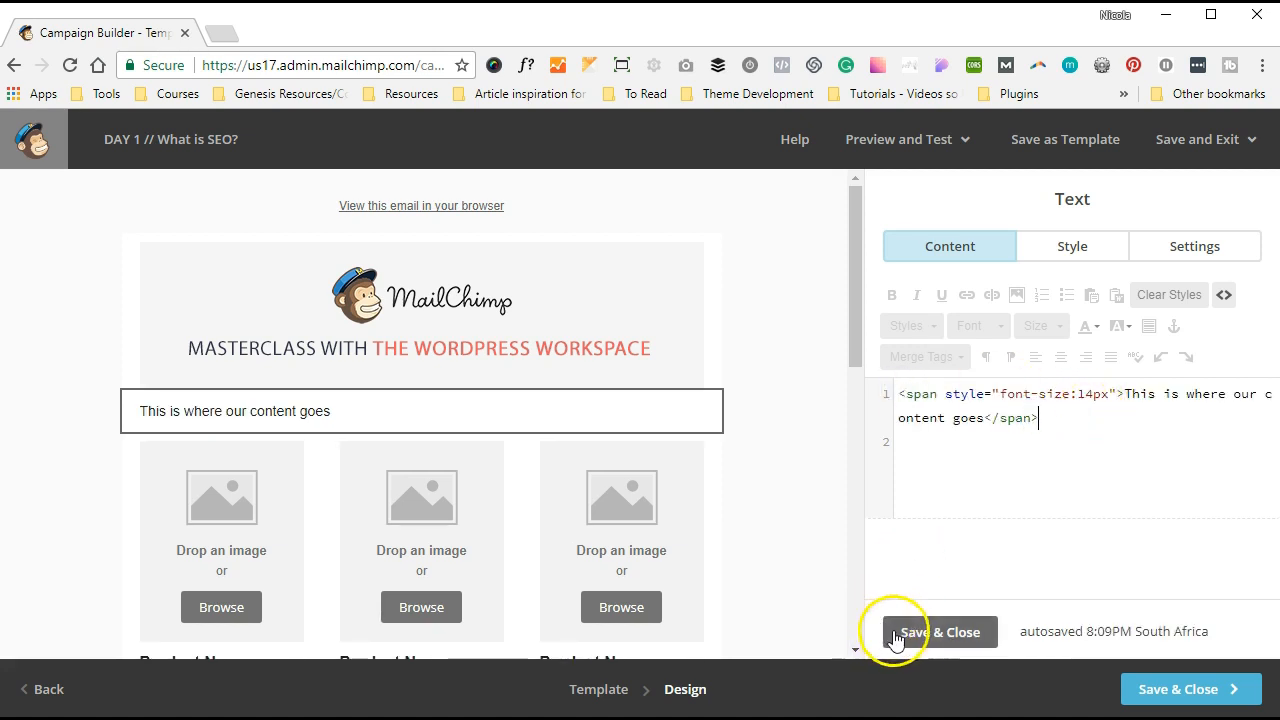
click(893, 632)
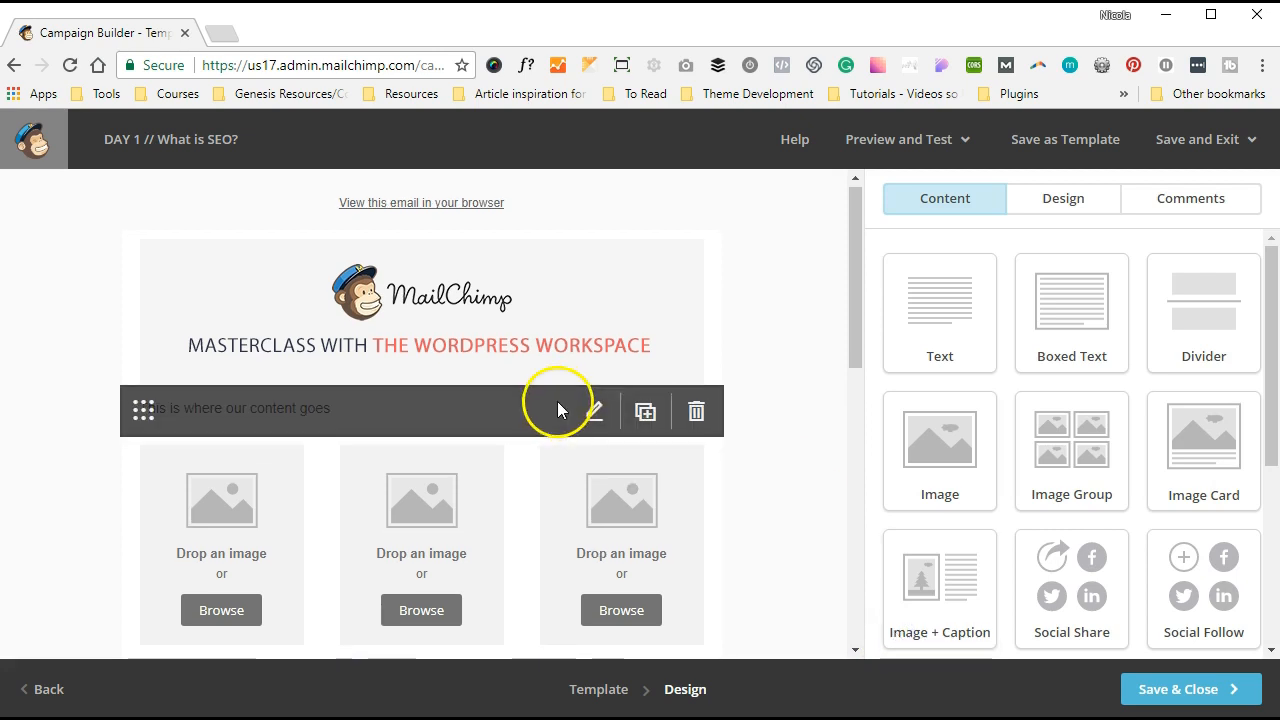
- Delete the three Buy Now buttons under the products, confirming each deletion
scroll(557, 403, down, 2)
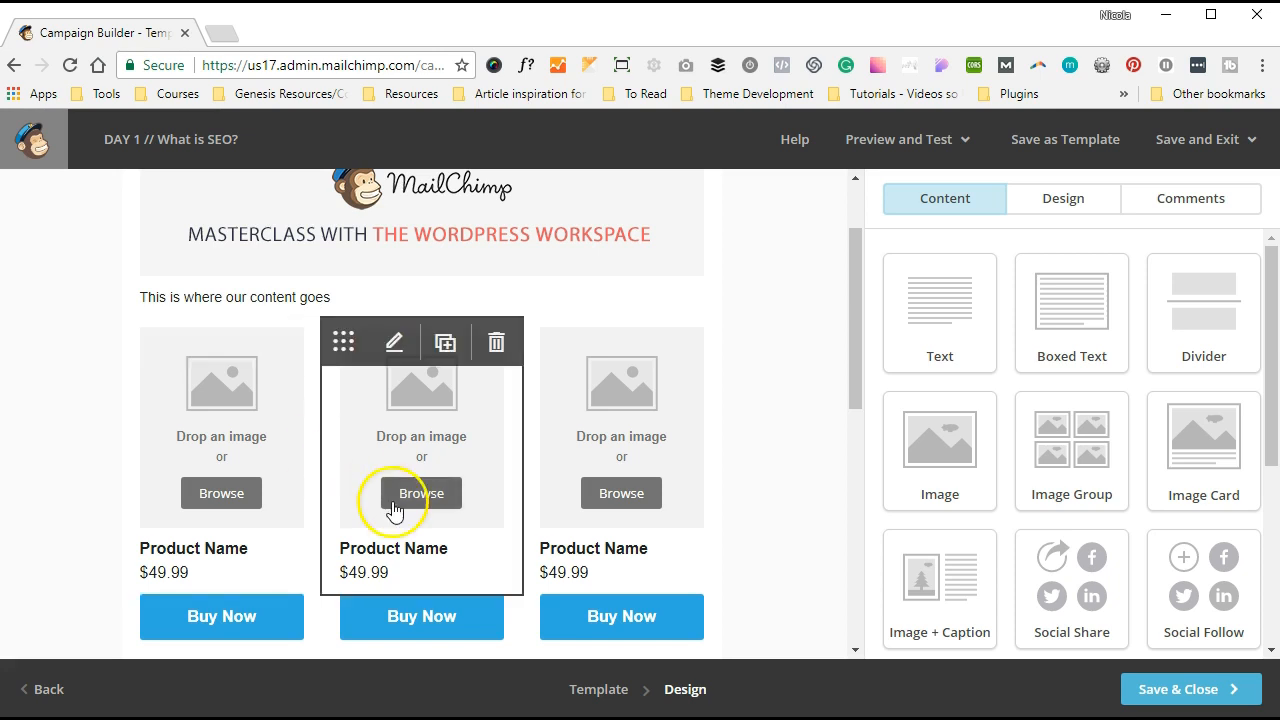
scroll(340, 505, down, 2)
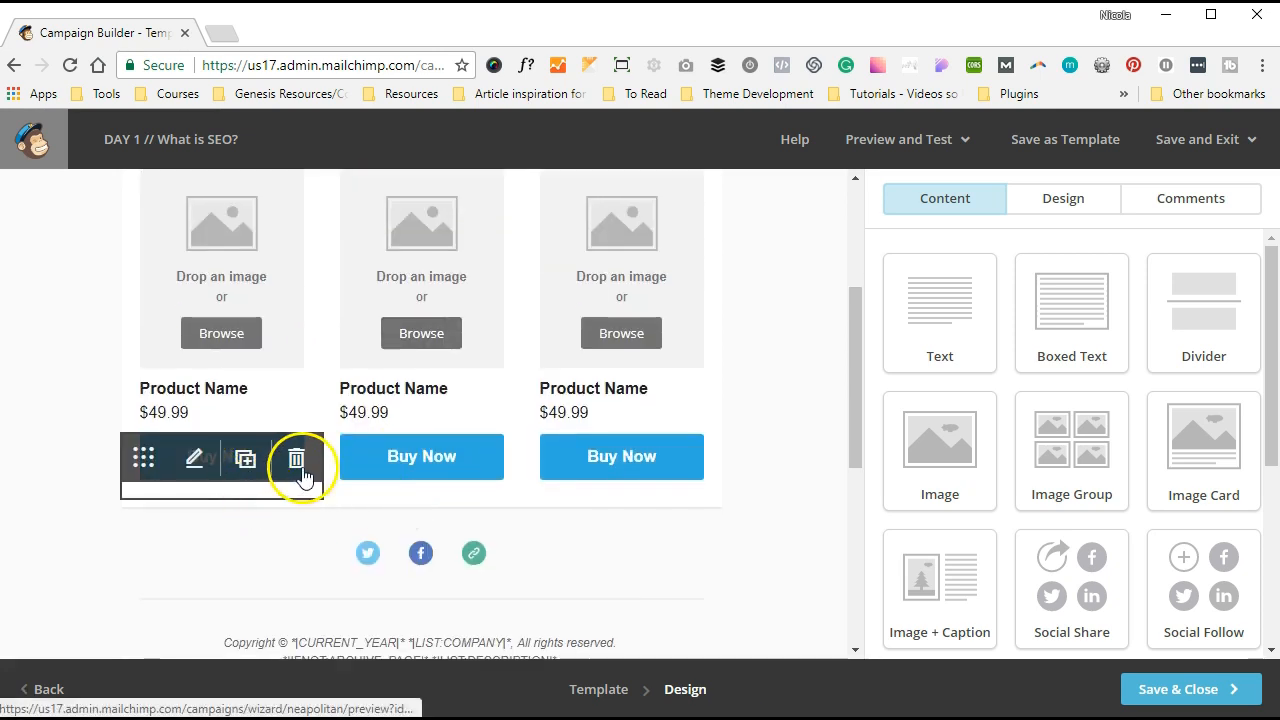
click(297, 466)
click(399, 510)
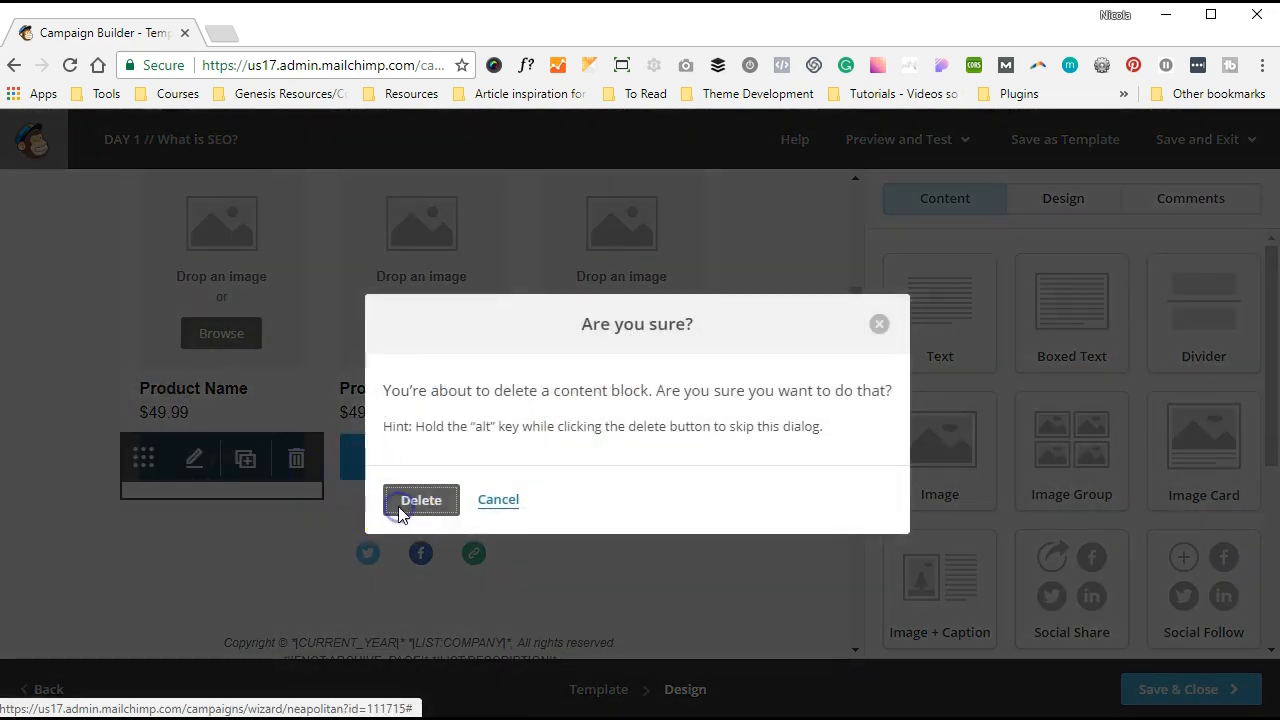
click(487, 462)
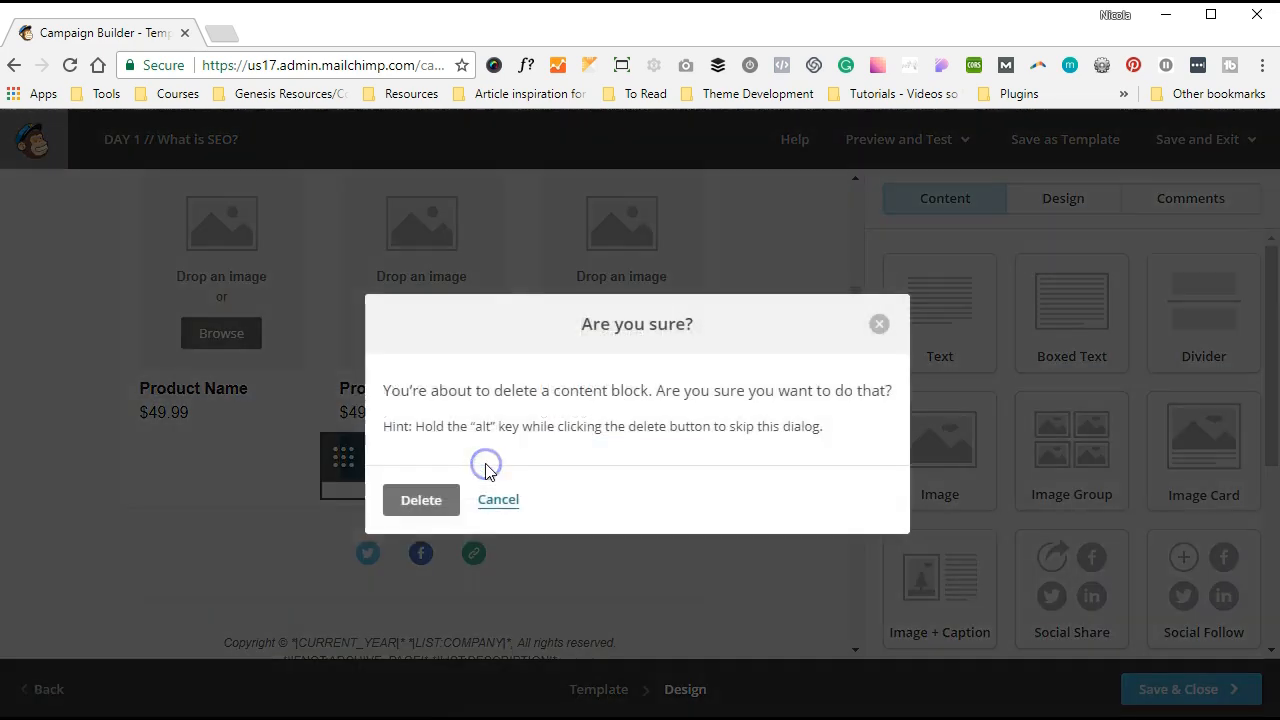
click(432, 494)
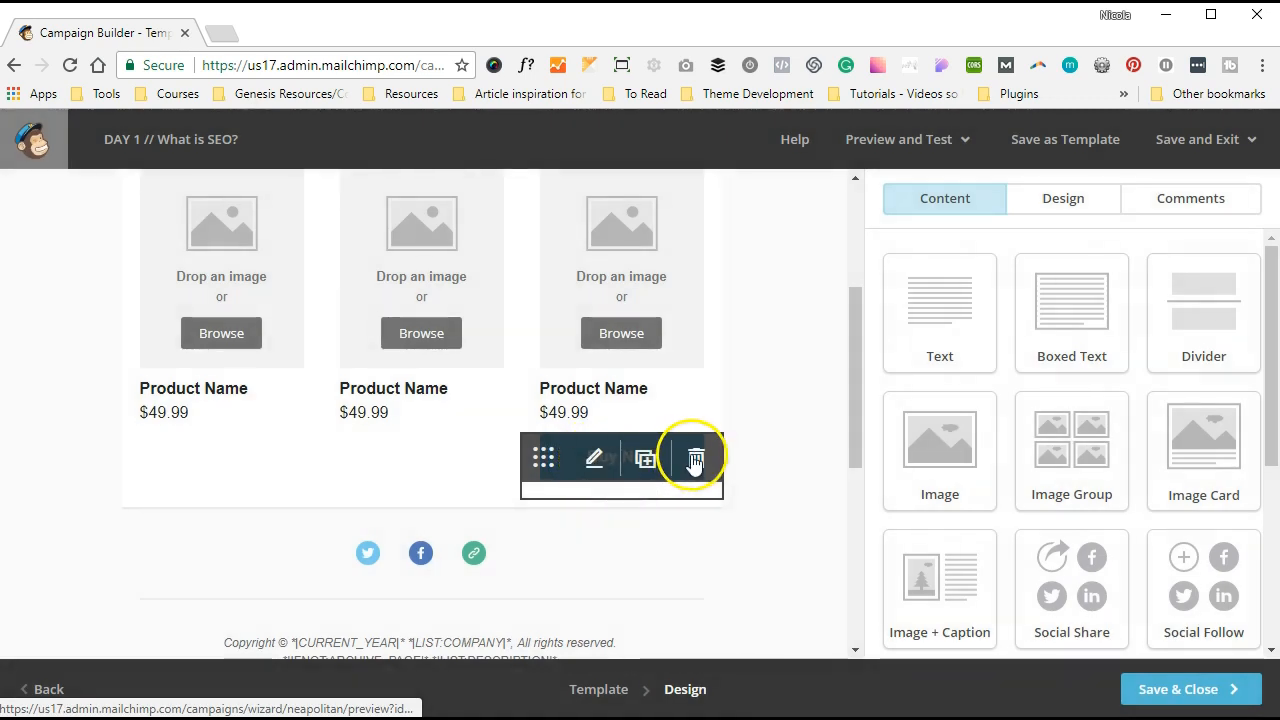
click(695, 460)
click(441, 508)
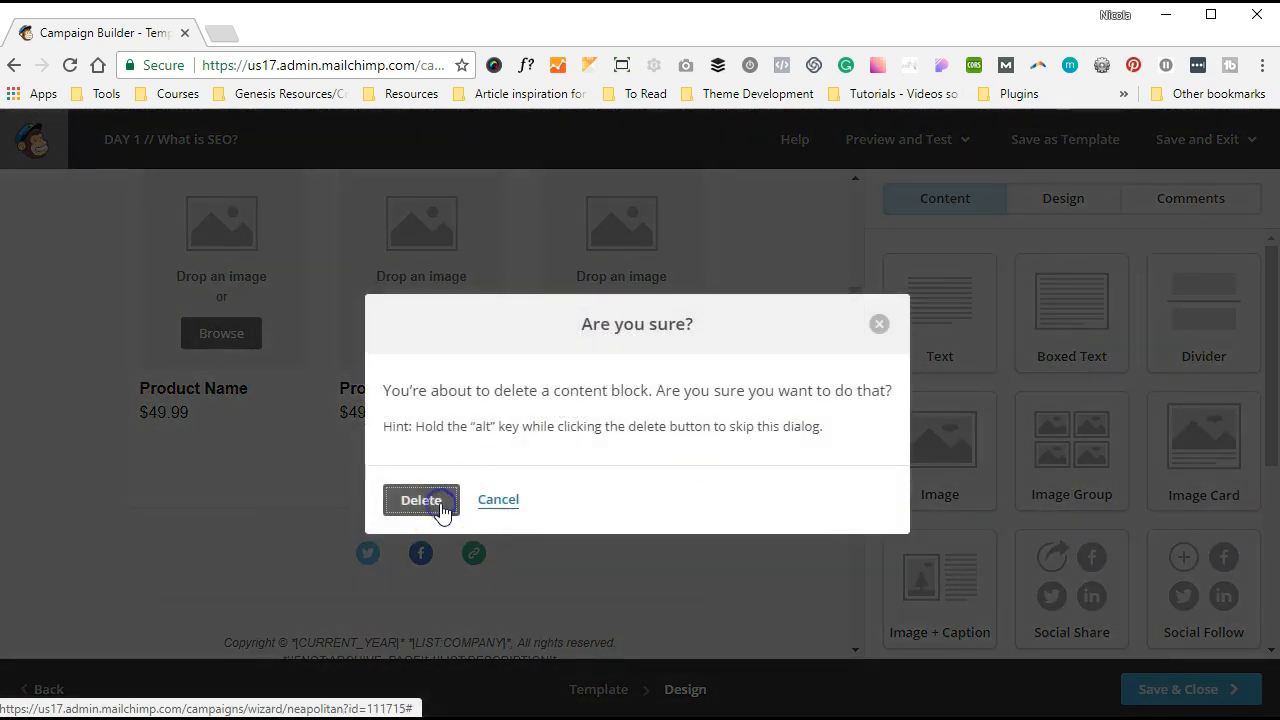
click(345, 518)
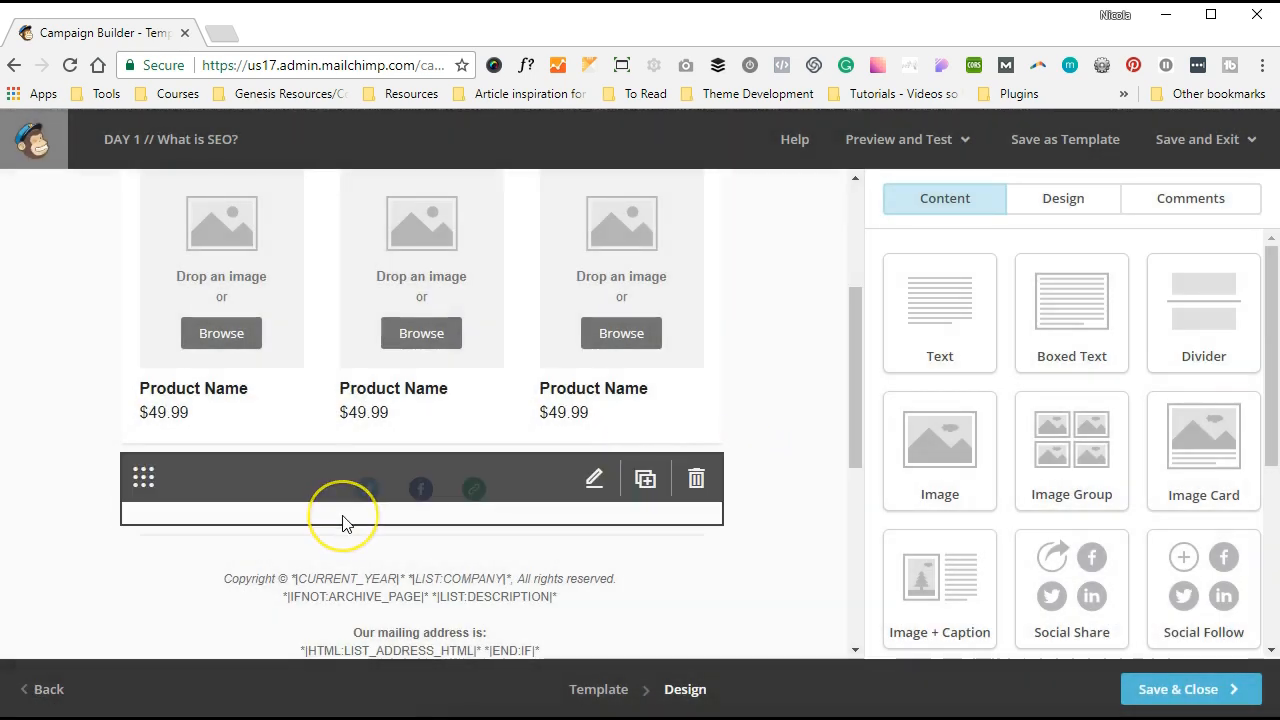
- Open the Social Follow block and look through its Twitter, Facebook and website entries
click(590, 482)
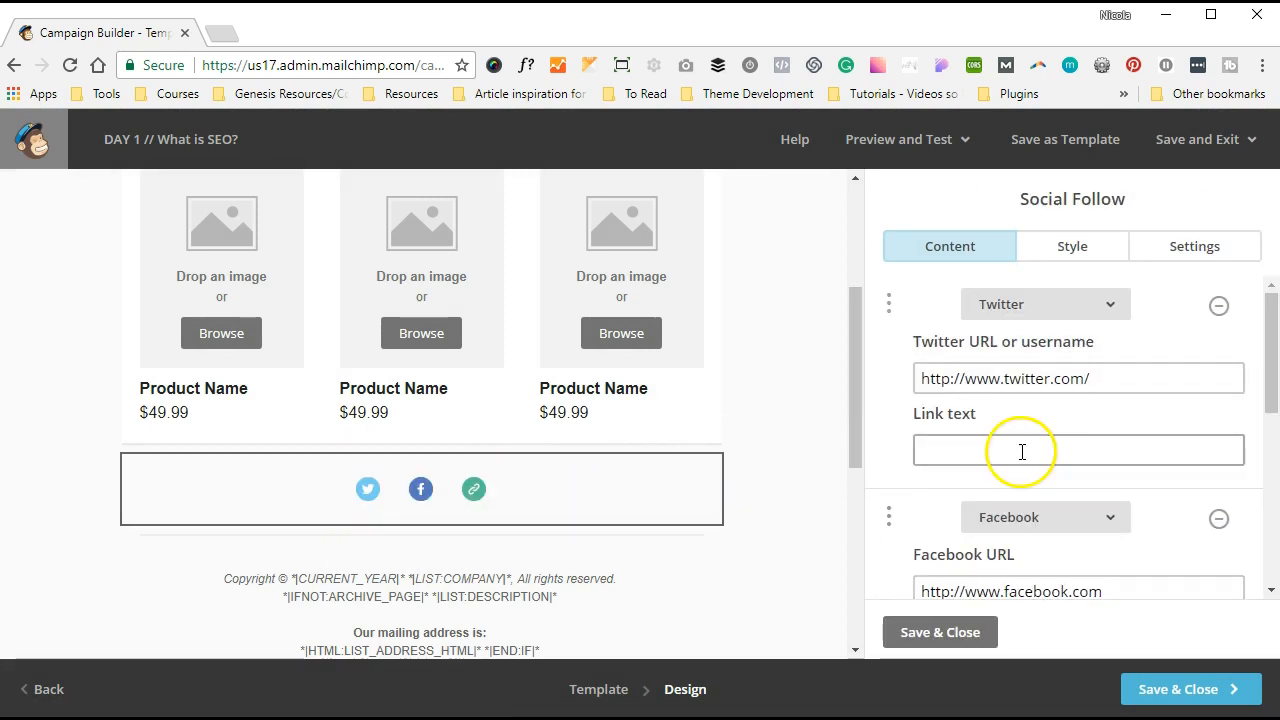
scroll(1020, 450, down, 6)
scroll(1020, 457, up, 6)
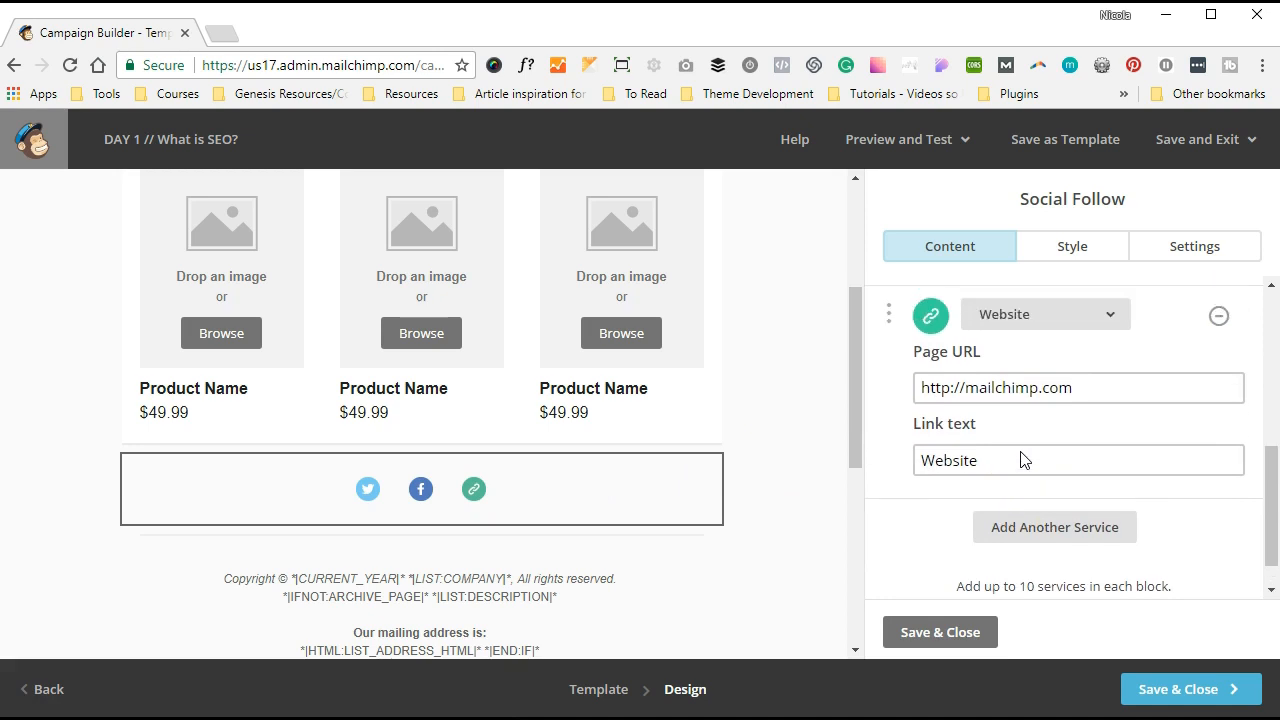
scroll(687, 472, down, 3)
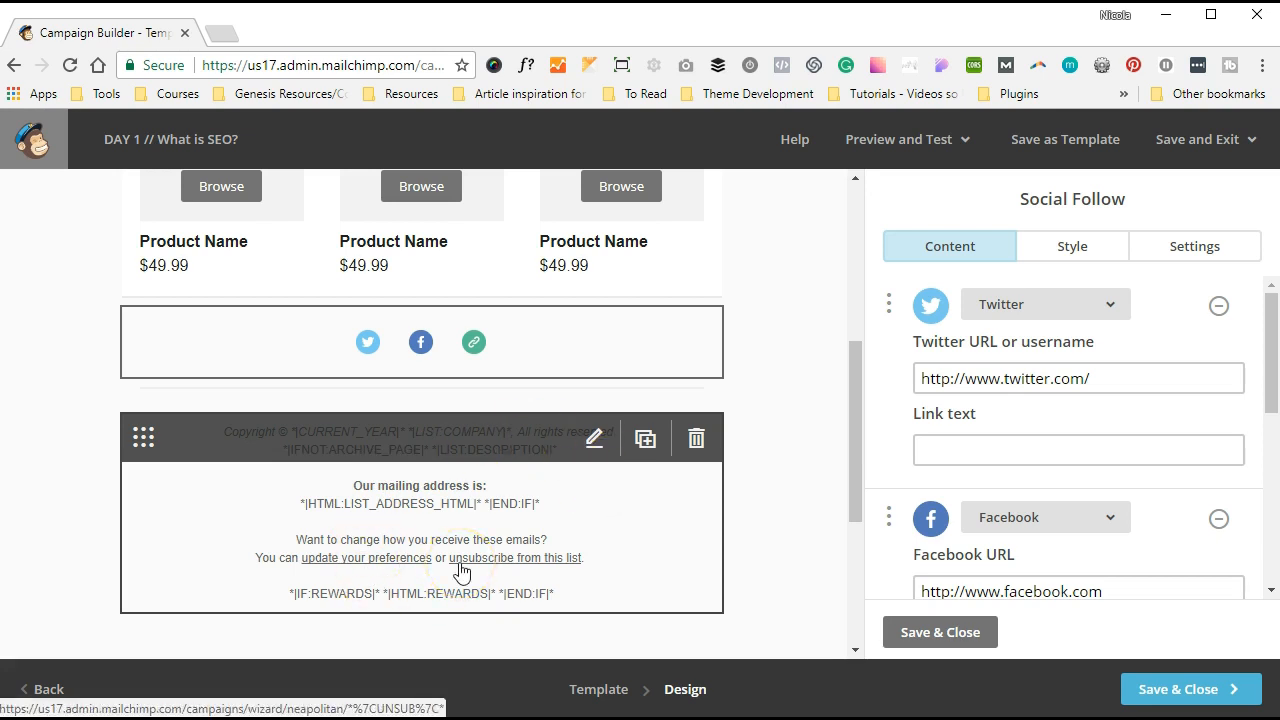
- Delete the 'Our mailing address is' lines from the footer and save the block
click(590, 439)
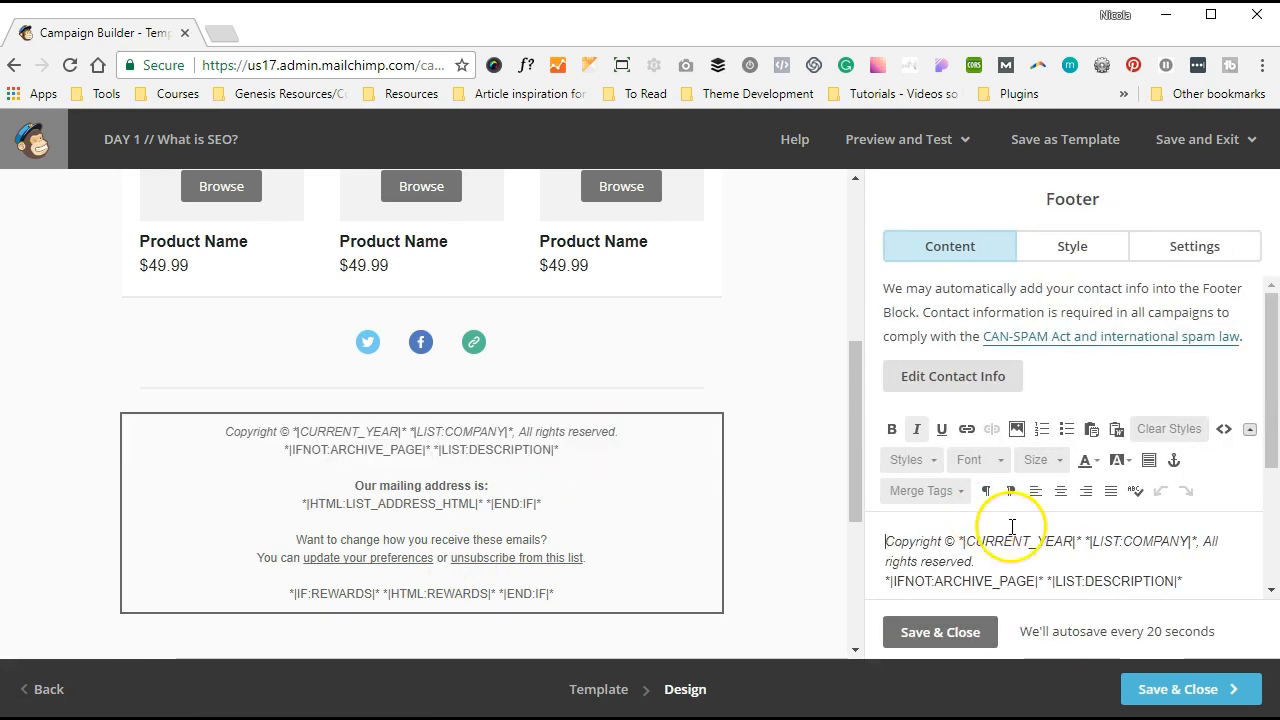
scroll(1000, 520, down, 2)
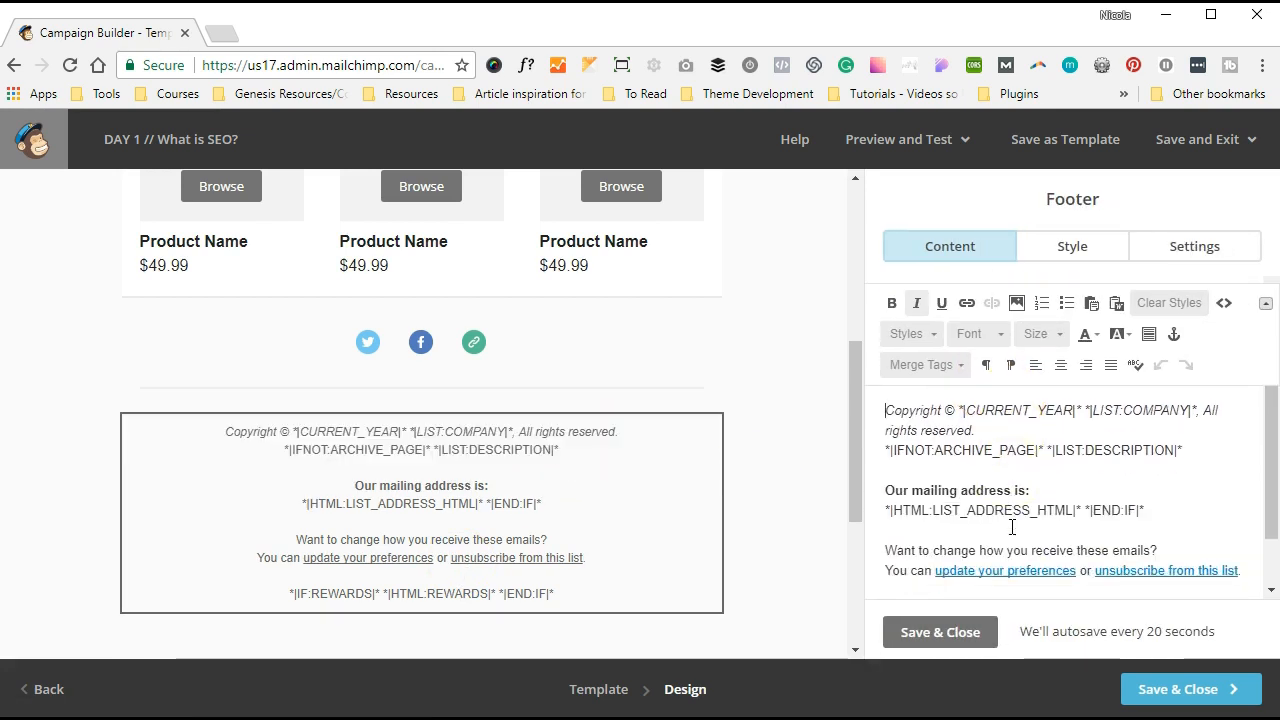
drag(1150, 510, 866, 500)
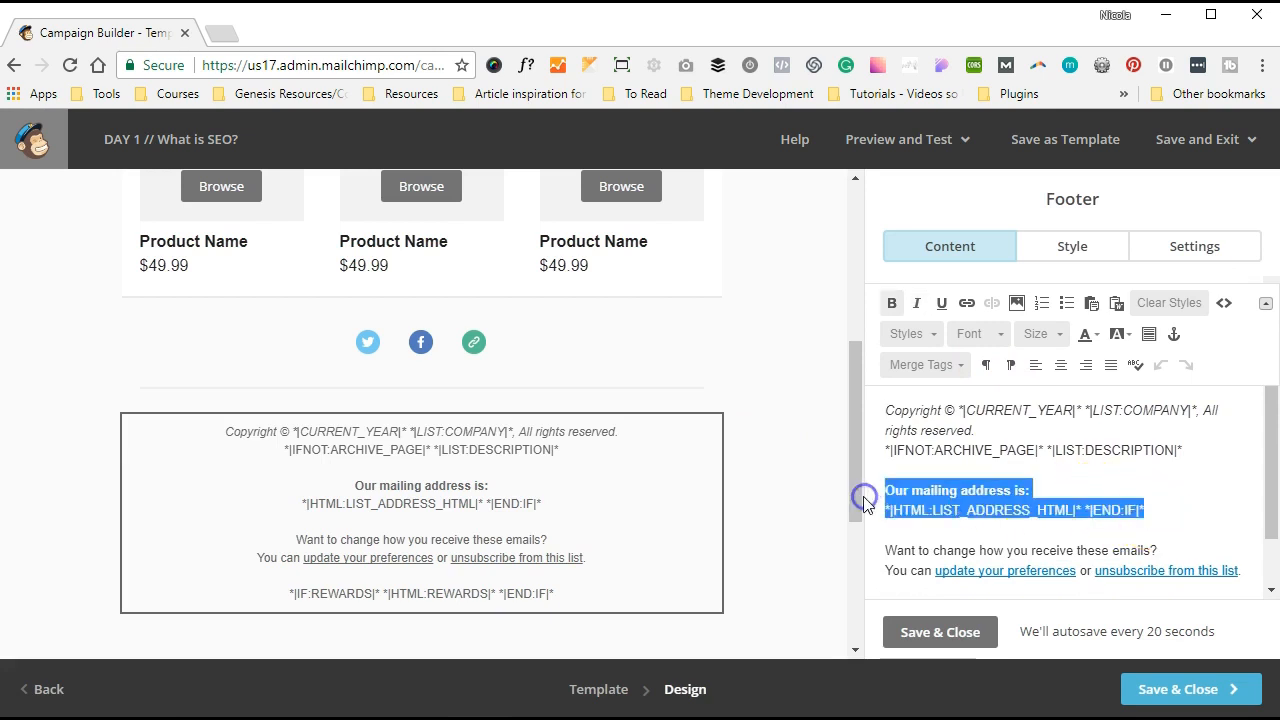
key(BackSpace)
key(BackSpace)
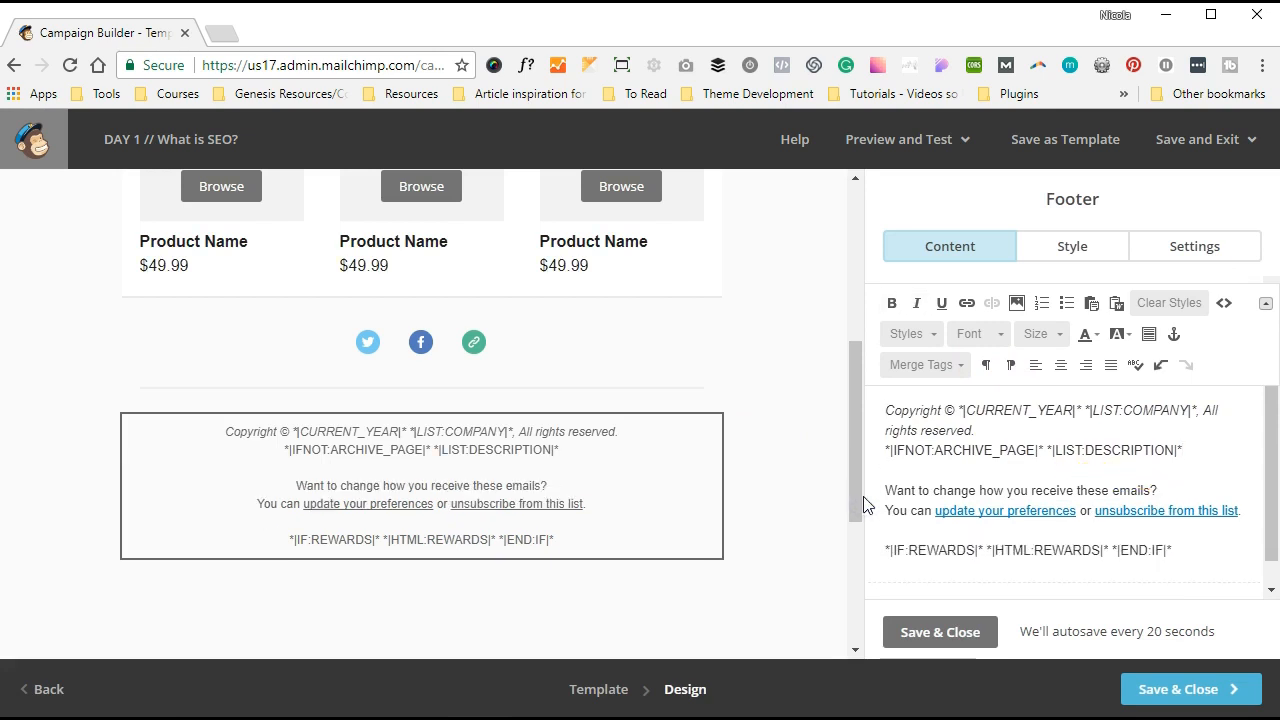
click(930, 640)
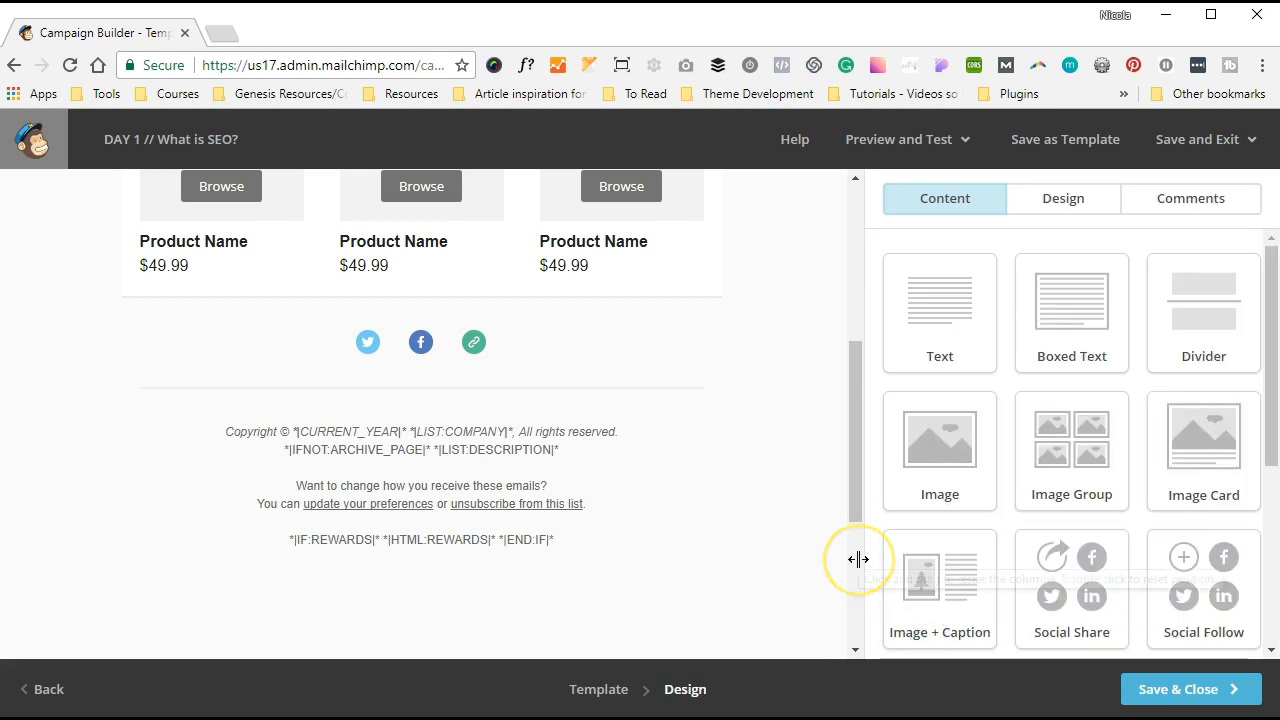
- Place a divider below the header banner, give it a Double 2px #EAEAEA top border, and save
scroll(791, 477, up, 10)
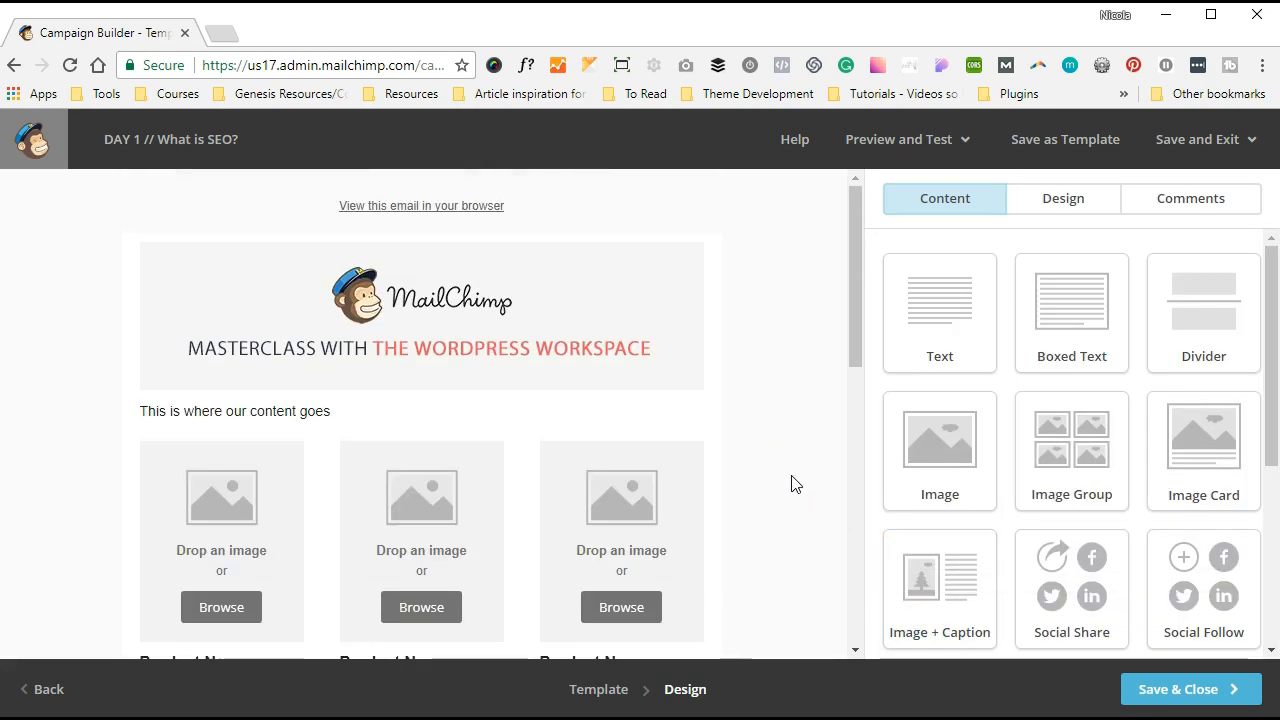
scroll(791, 484, down, 2)
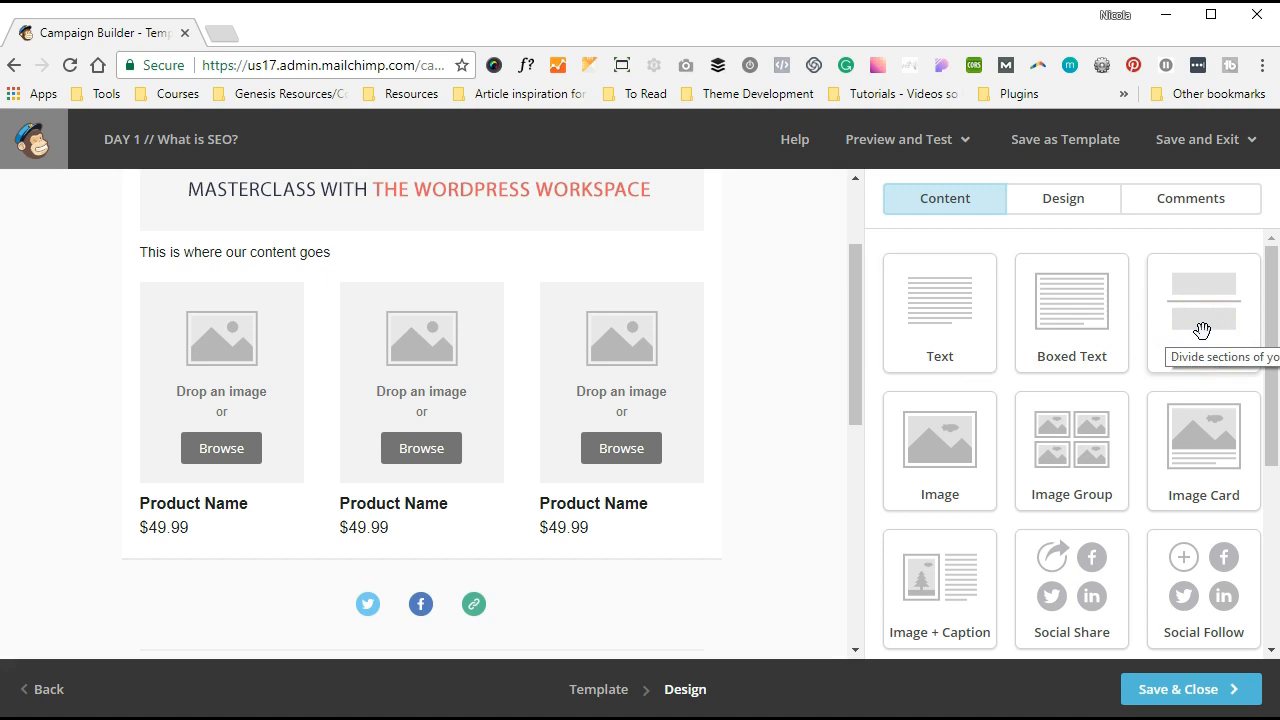
drag(1203, 331, 298, 242)
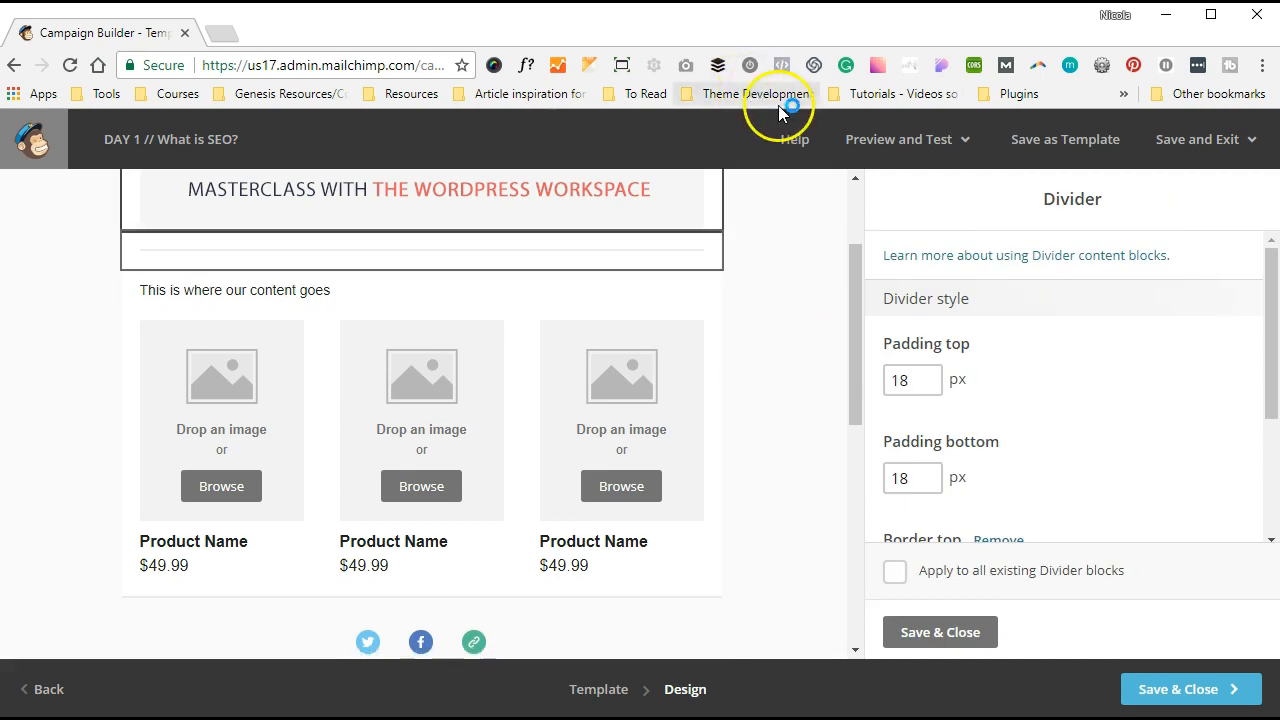
scroll(772, 208, up, 1)
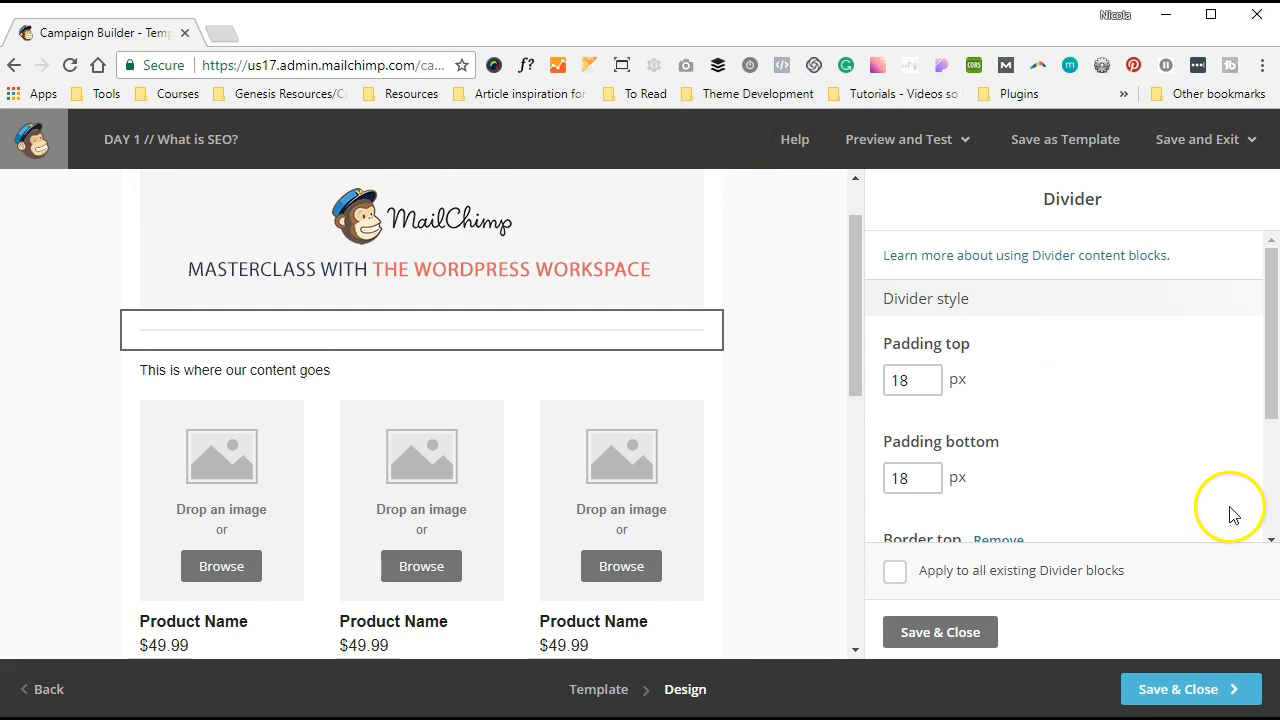
scroll(1148, 437, down, 1)
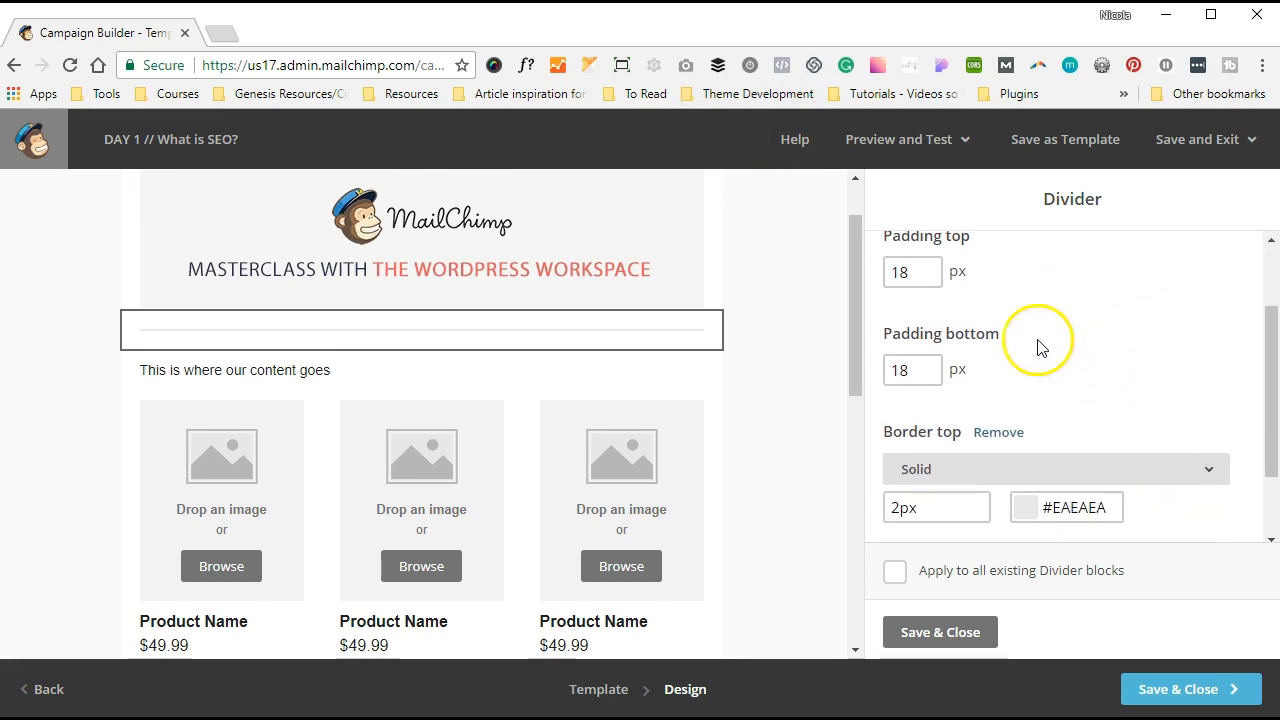
click(1011, 466)
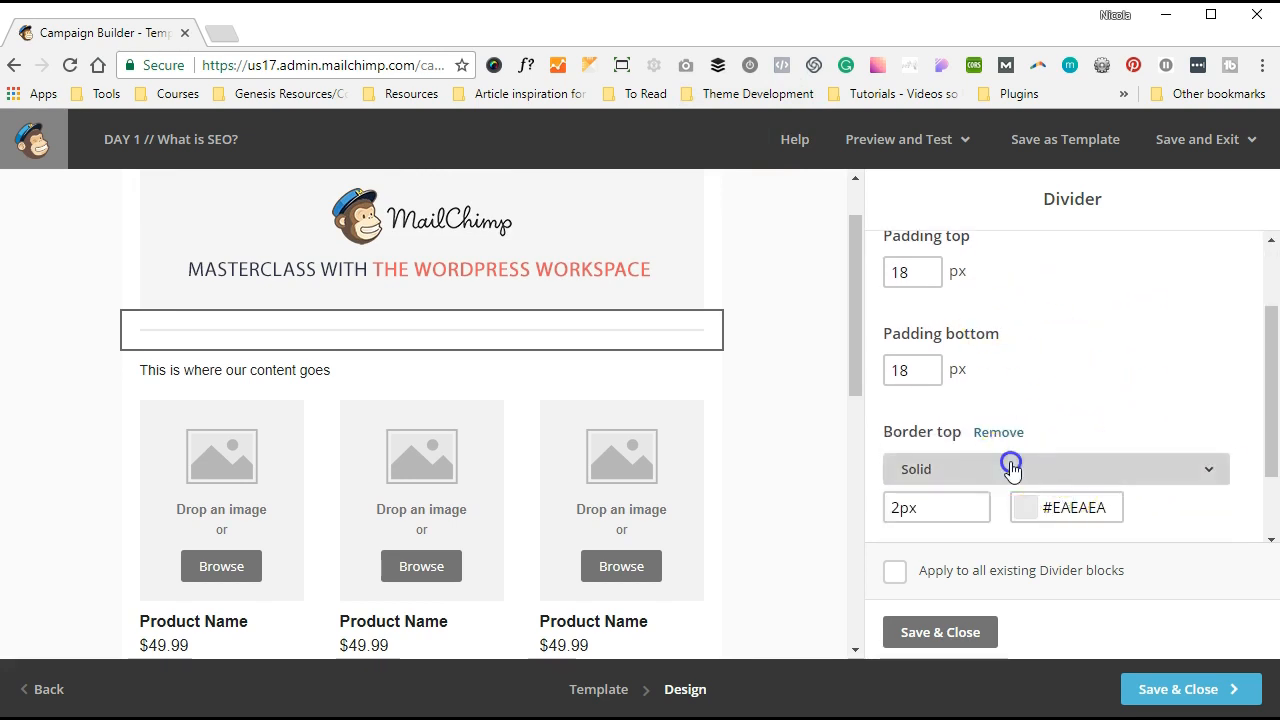
click(1035, 343)
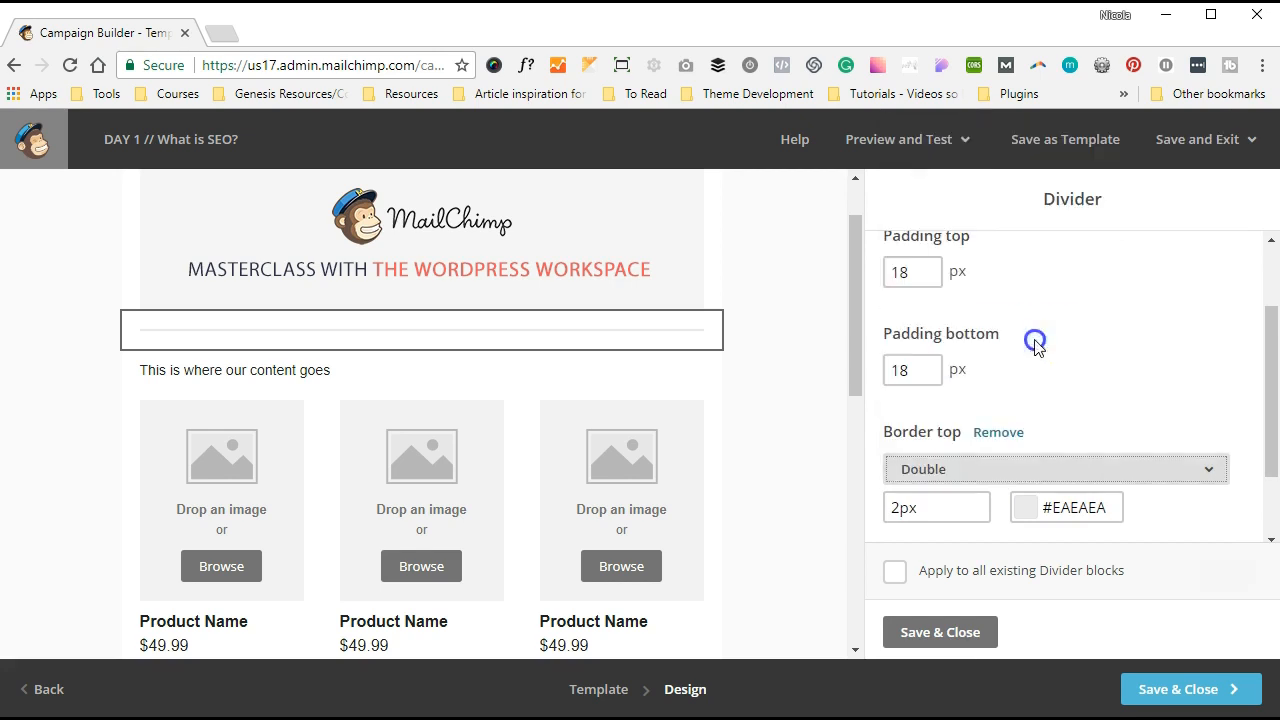
scroll(1038, 347, down, 1)
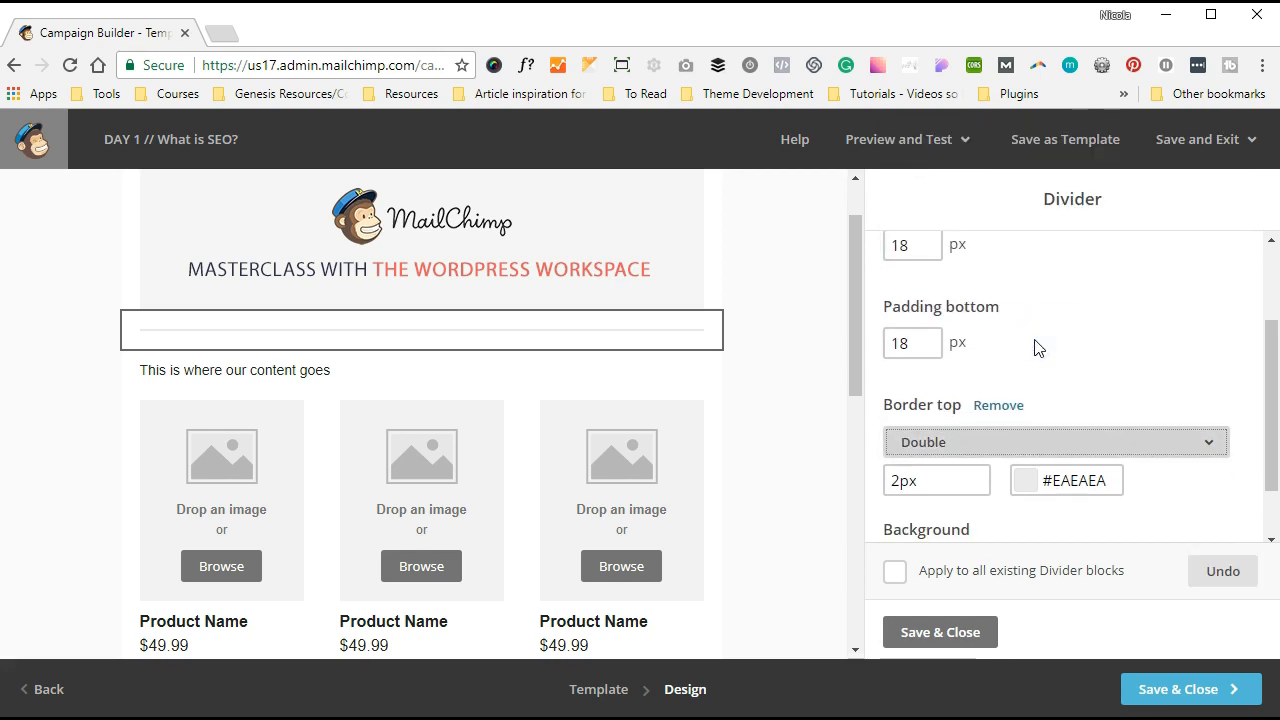
scroll(1038, 347, down, 2)
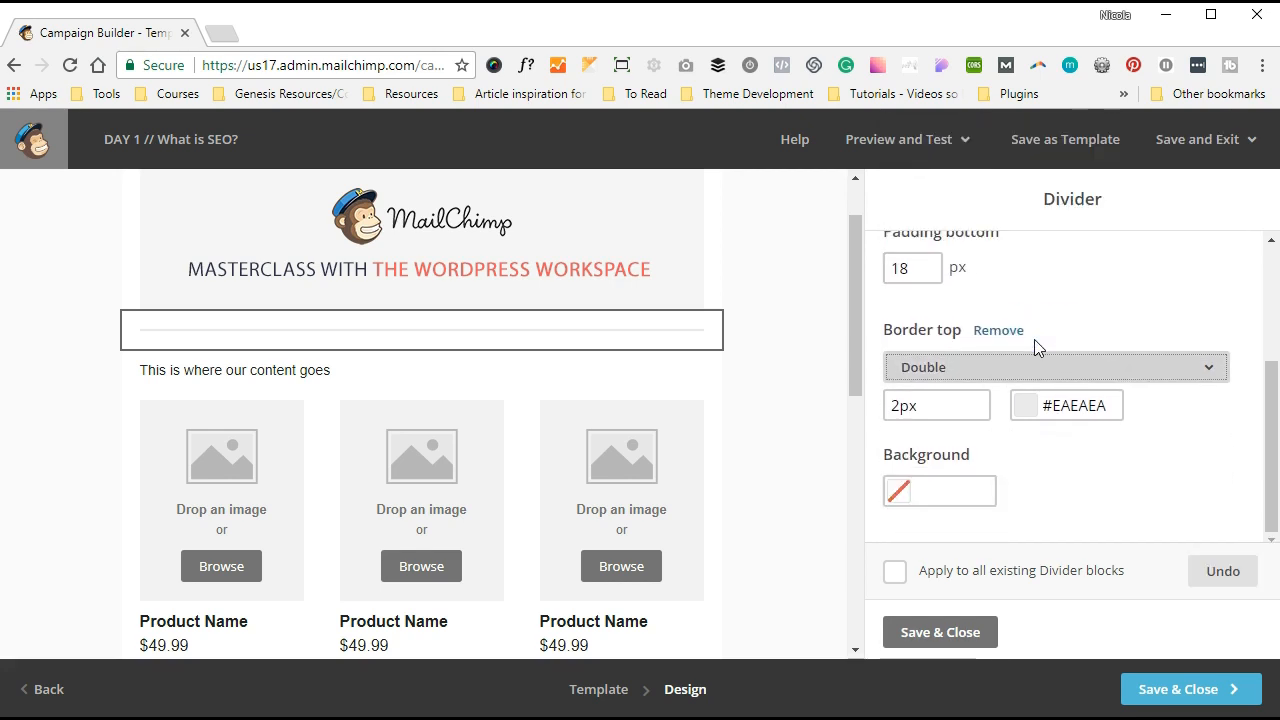
click(991, 426)
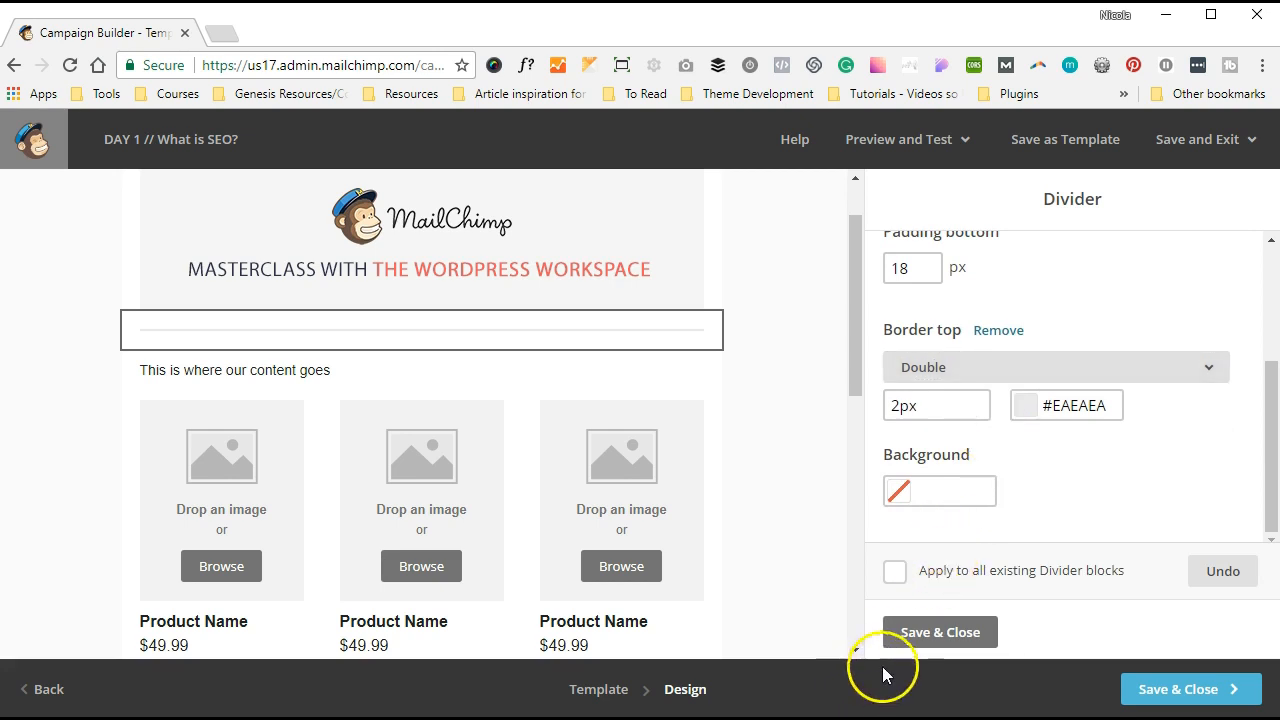
click(910, 640)
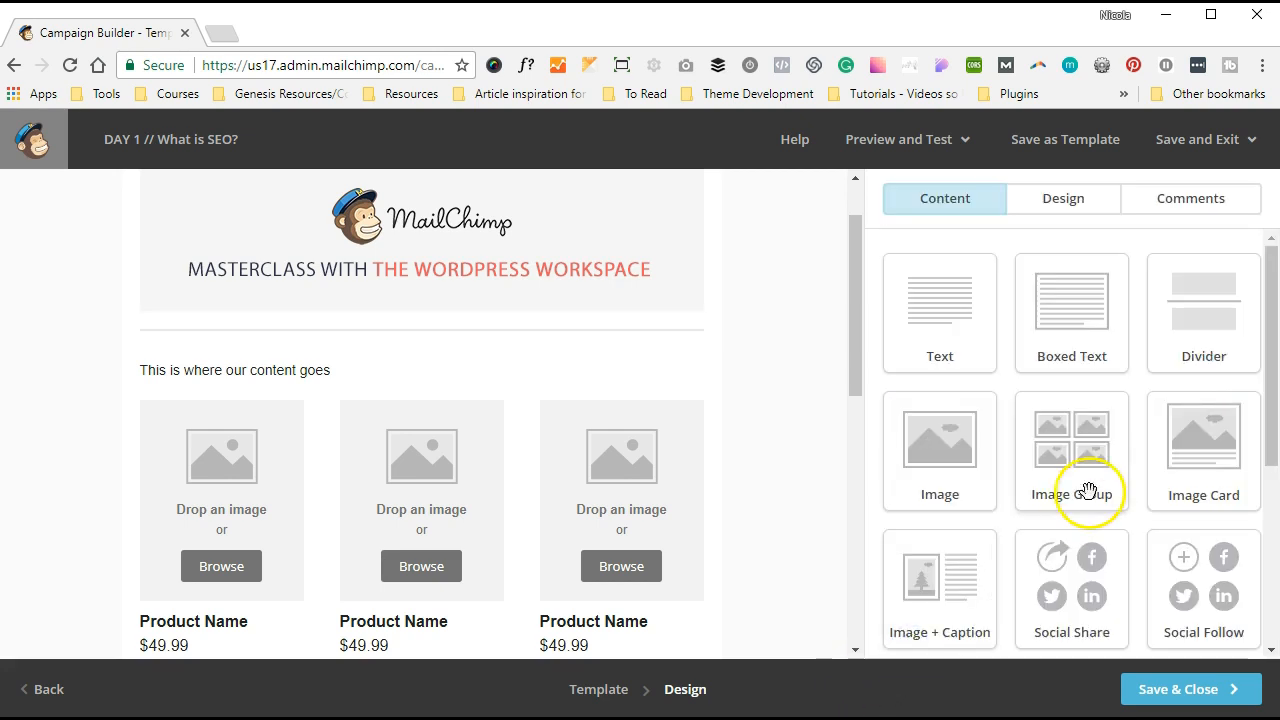
- Add a button block beneath the divider labelled 'TEXT HERE'
scroll(1089, 491, down, 3)
scroll(1100, 495, down, 1)
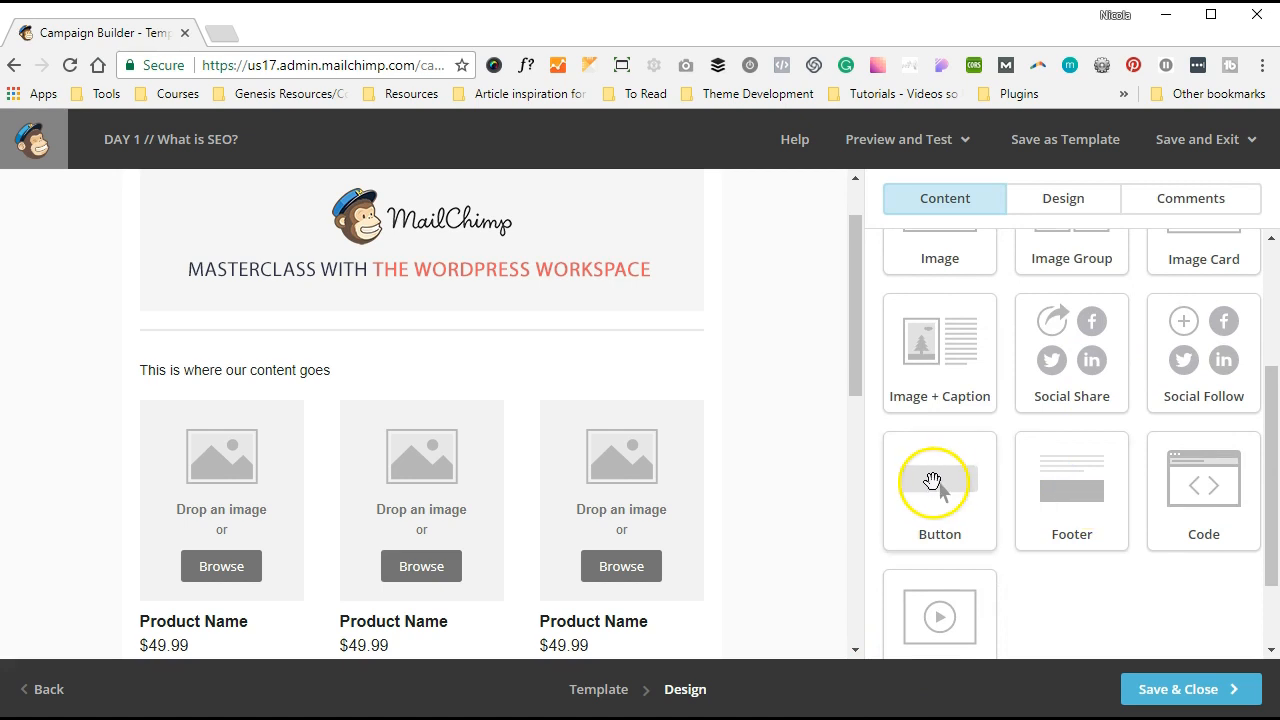
drag(932, 482, 456, 351)
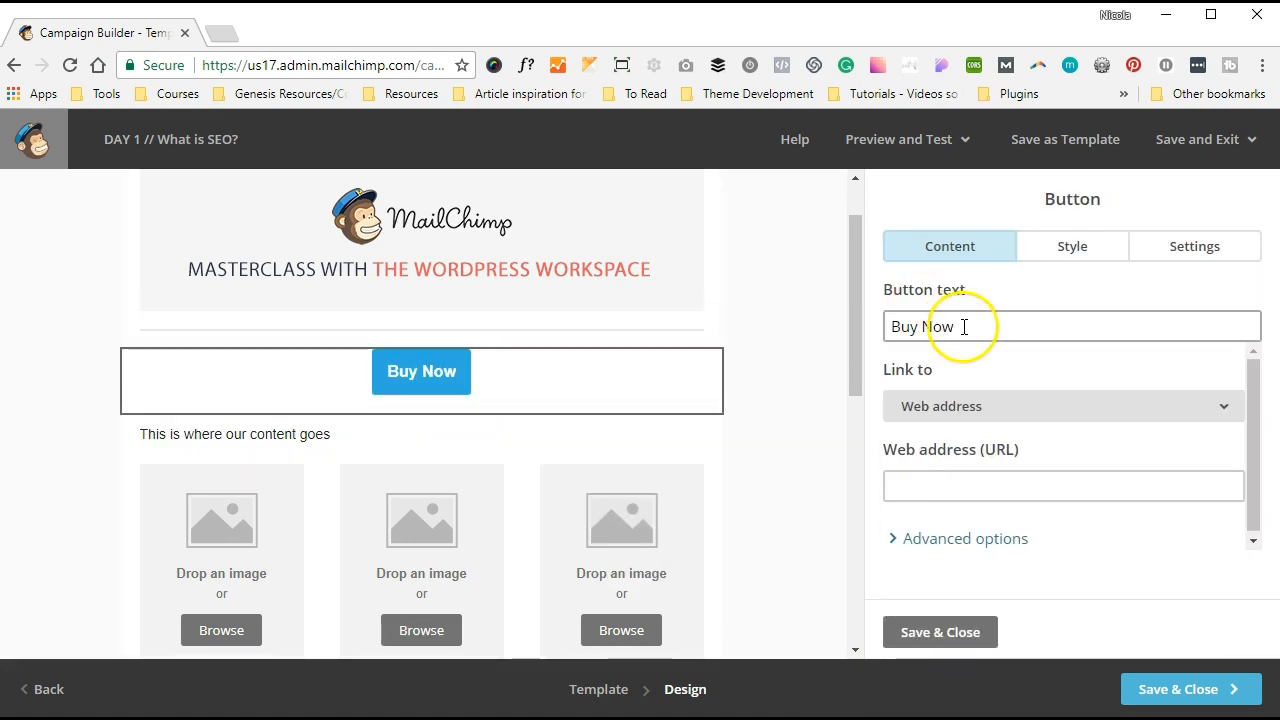
drag(963, 326, 863, 313)
text(TEXT HERE)
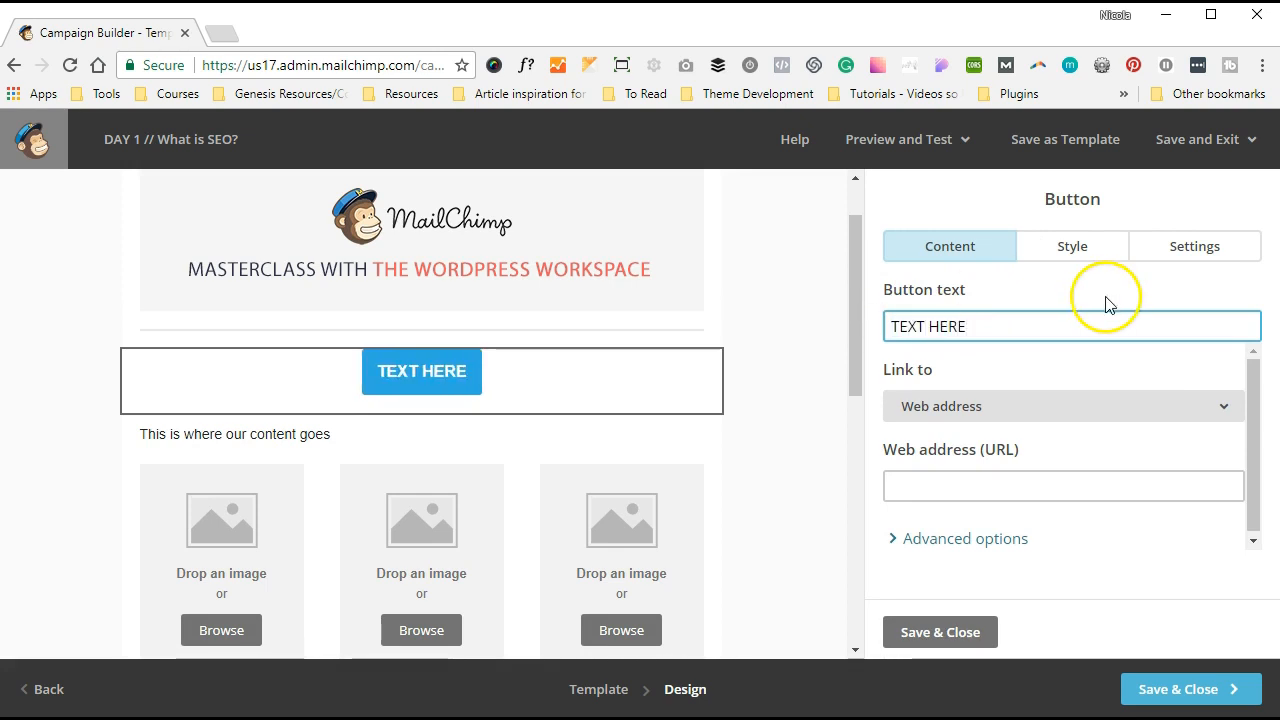
- Clear the button's 3 px border radius, set its background to dark navy #0e3e52, and save
click(1080, 250)
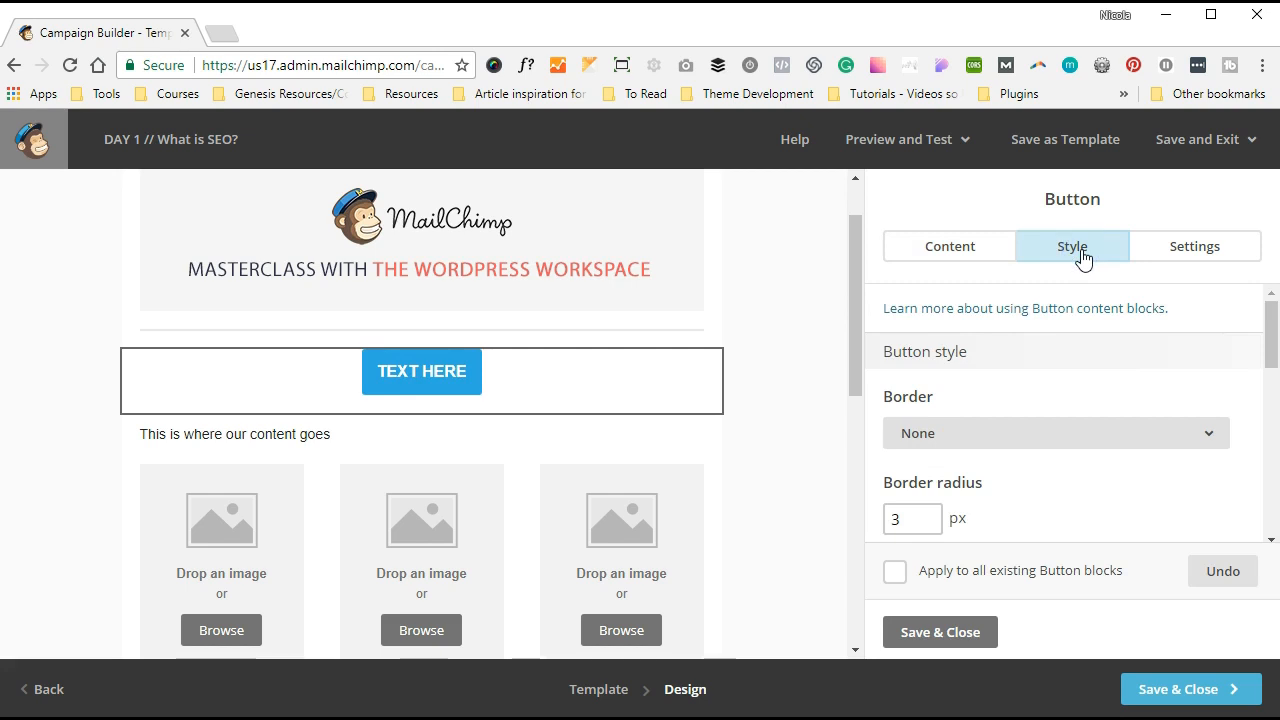
scroll(1057, 451, down, 2)
scroll(1057, 451, down, 1)
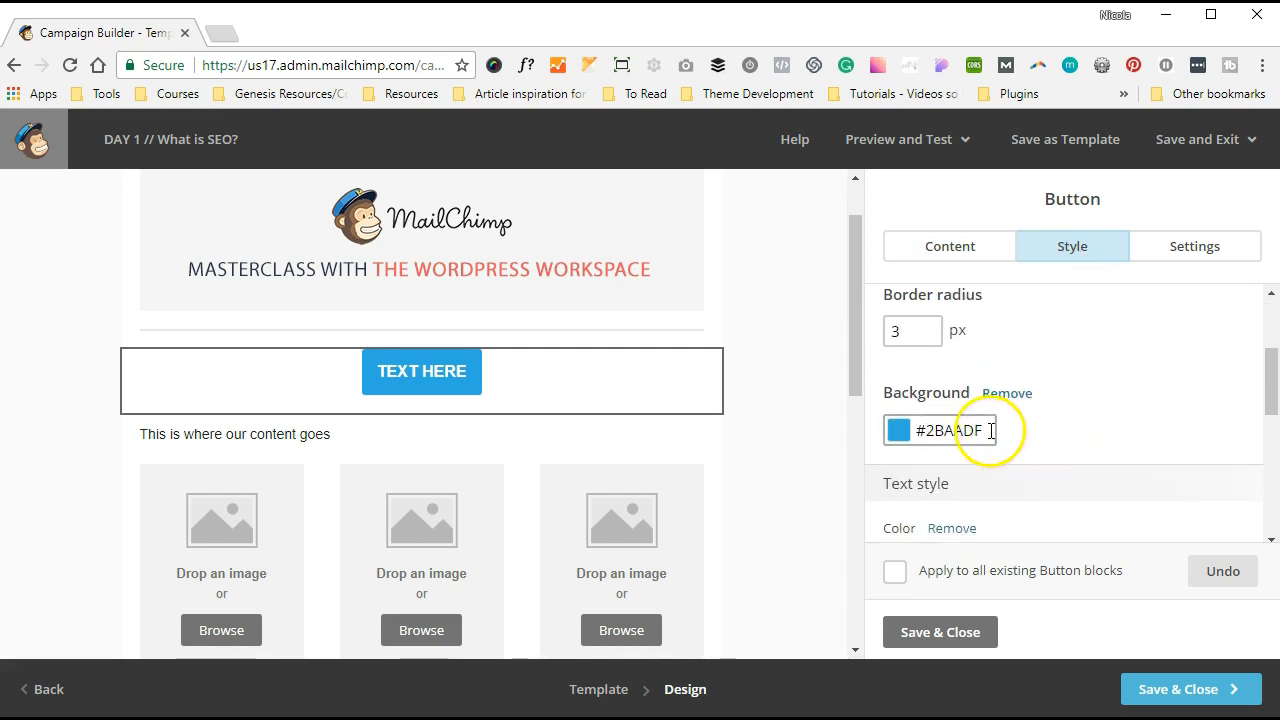
click(900, 430)
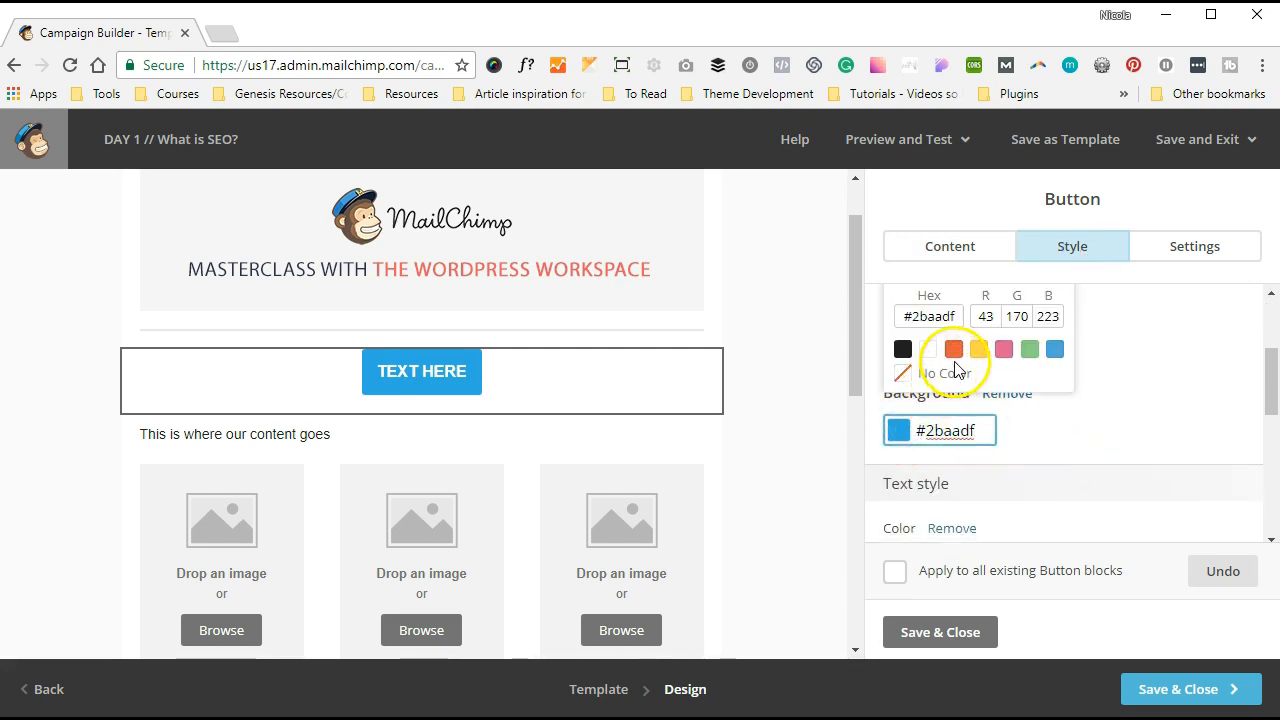
scroll(956, 366, up, 2)
click(956, 360)
double_click(905, 460)
key(BackSpace)
click(1069, 483)
scroll(1069, 483, down, 2)
click(900, 344)
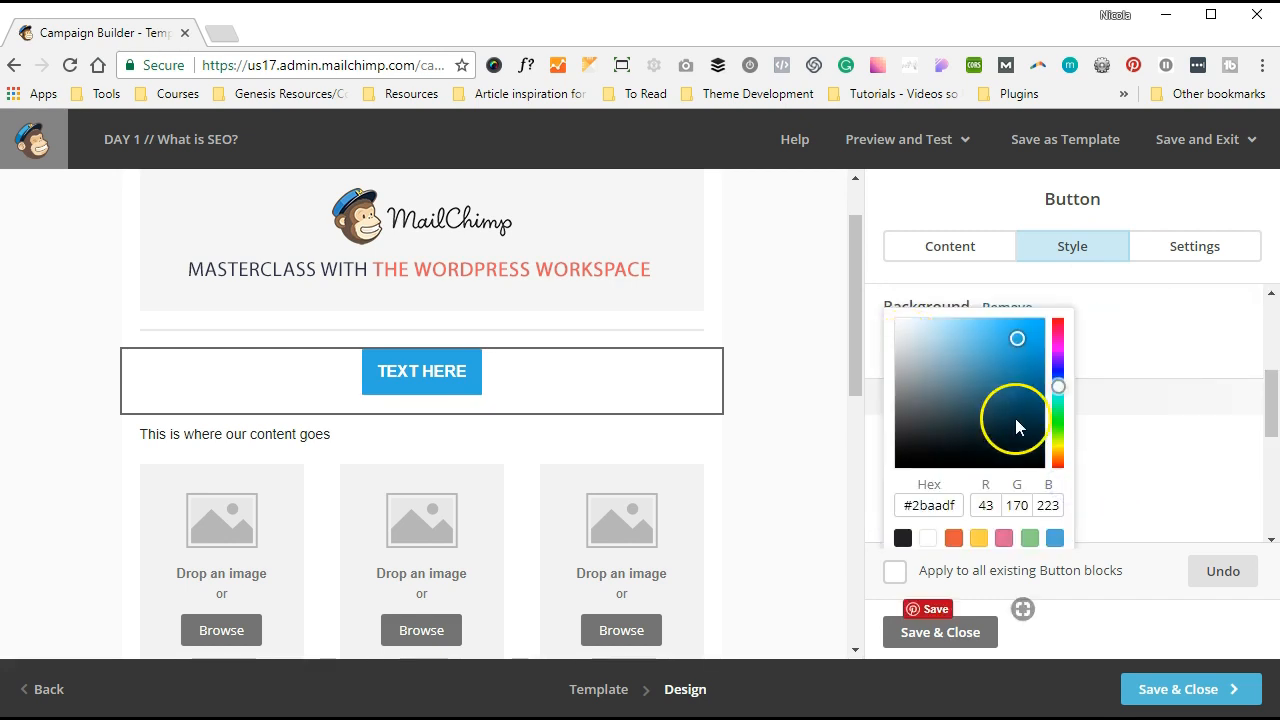
click(1019, 420)
click(1190, 406)
click(918, 640)
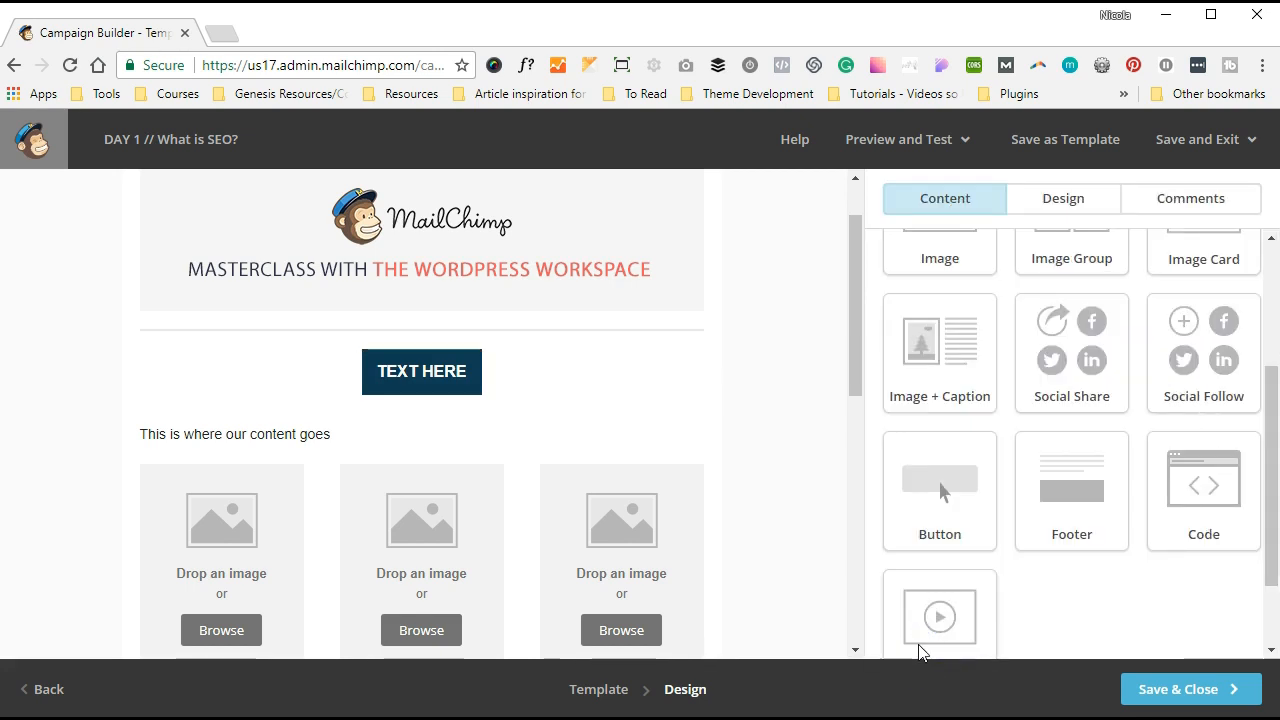
scroll(669, 432, up, 1)
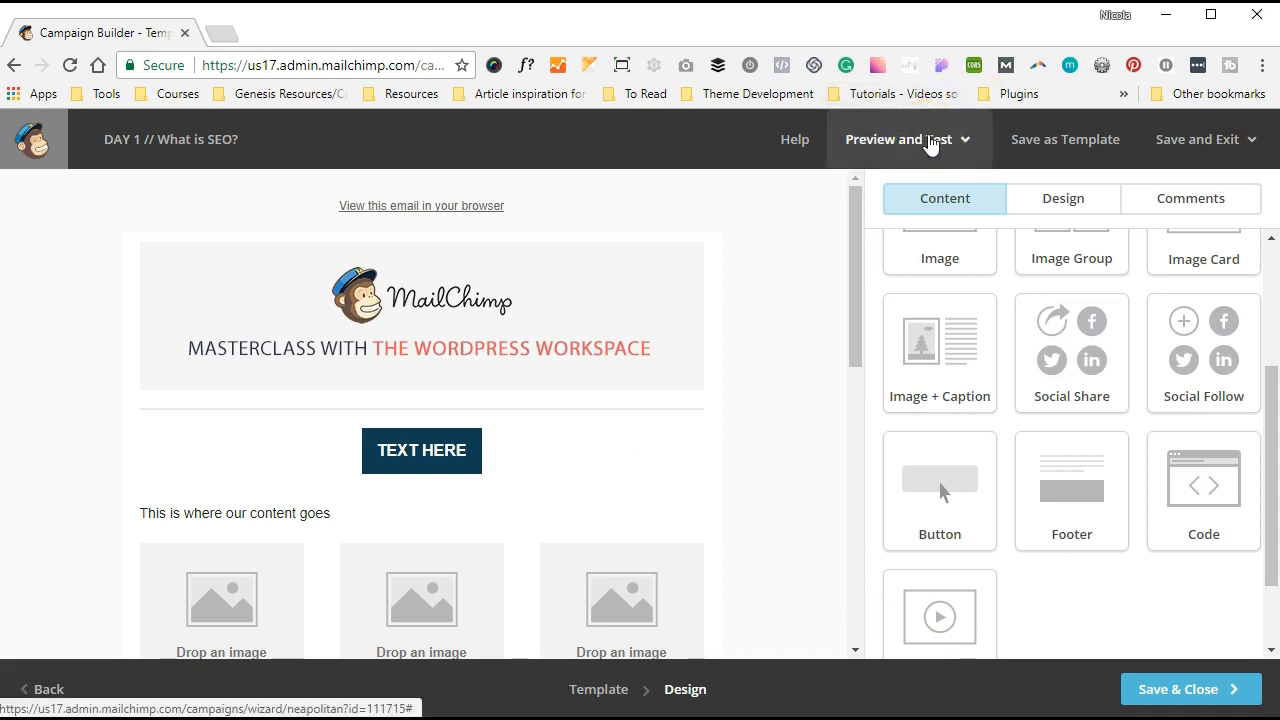
click(929, 140)
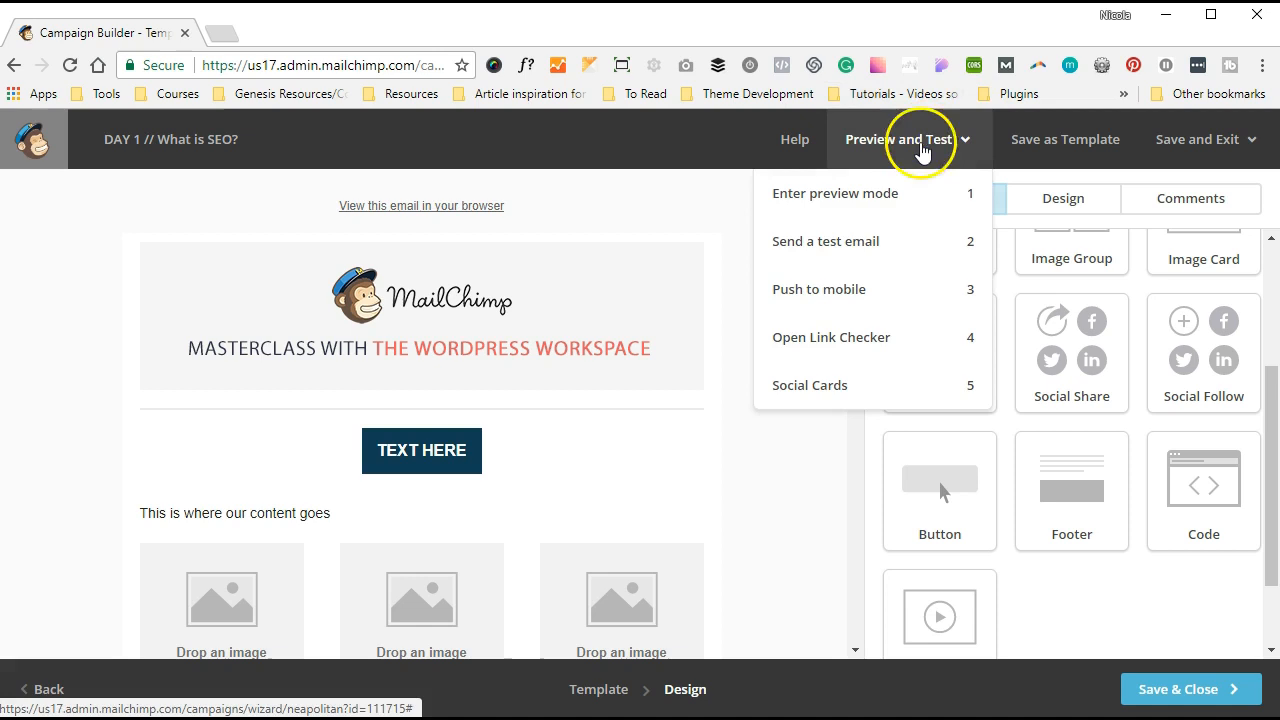
click(849, 195)
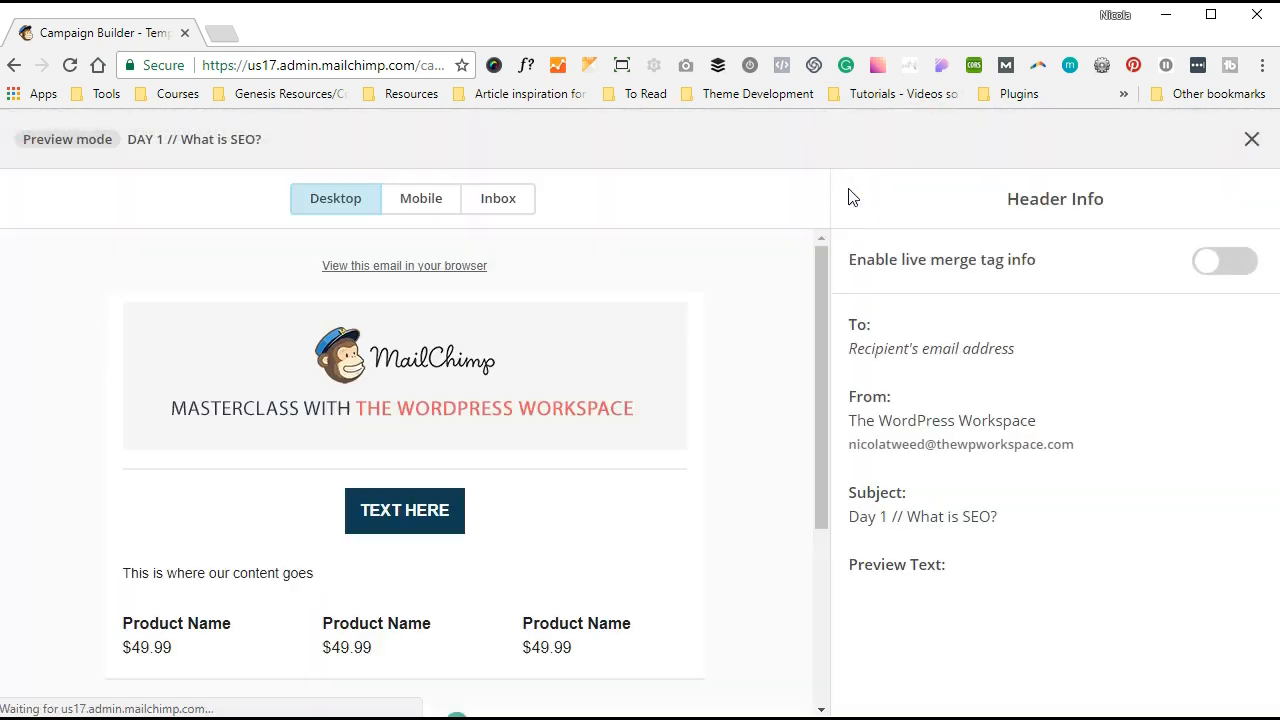
scroll(708, 287, down, 3)
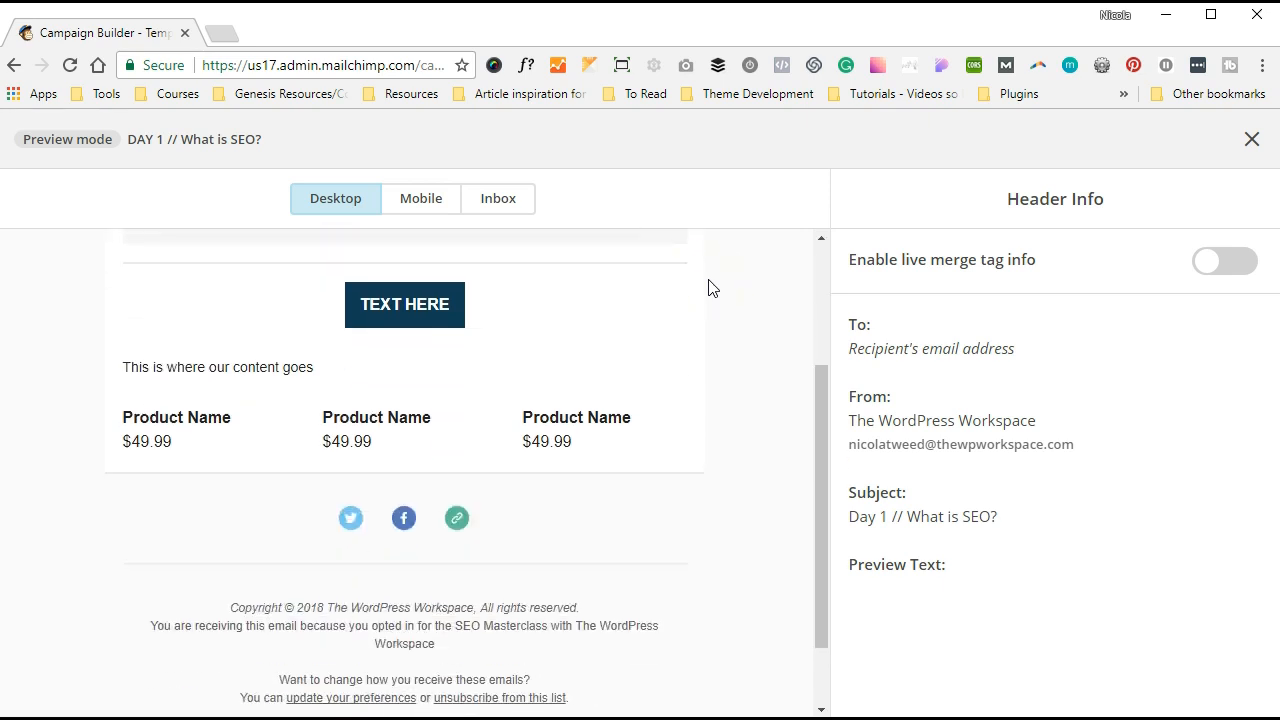
scroll(710, 287, up, 3)
click(436, 206)
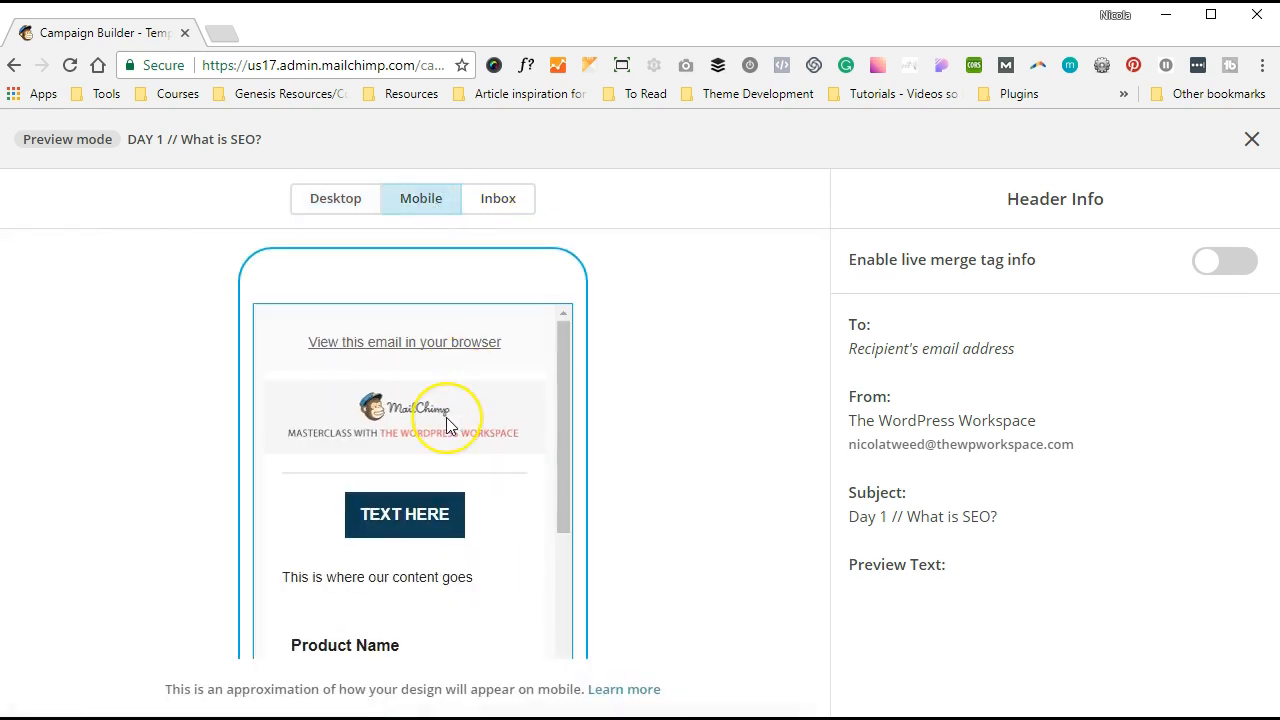
scroll(446, 420, down, 5)
scroll(446, 424, up, 5)
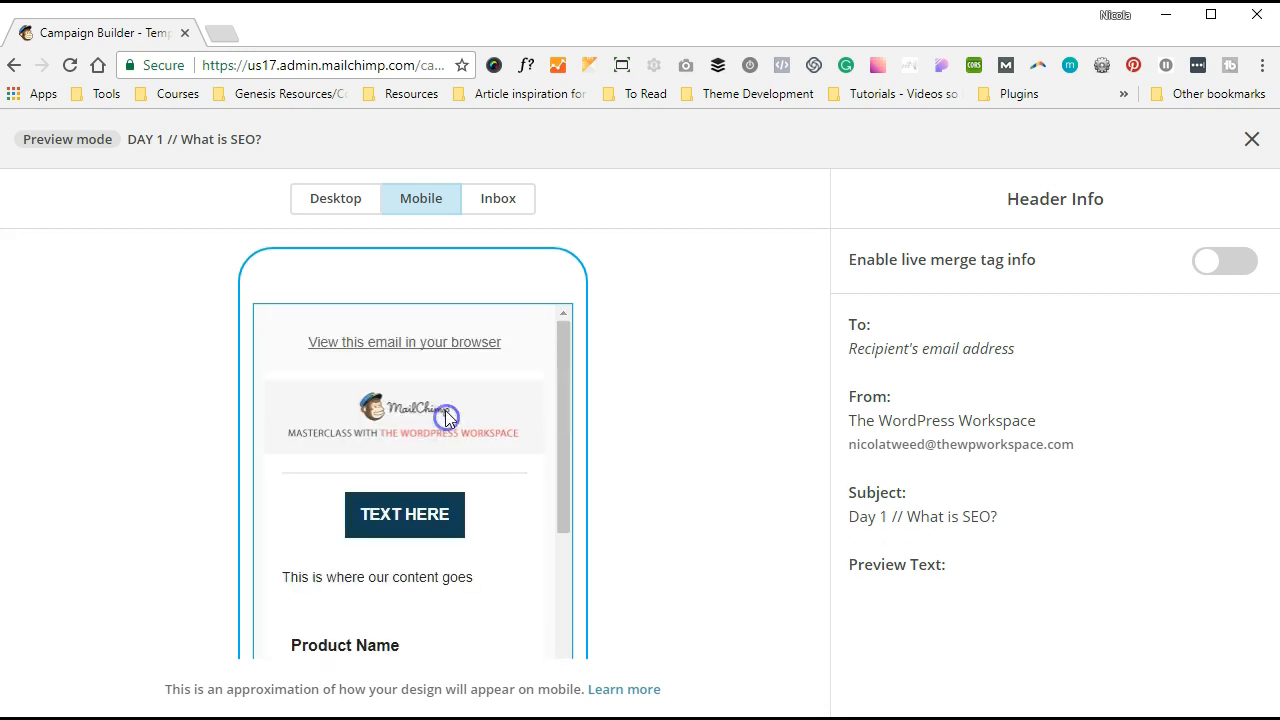
click(495, 218)
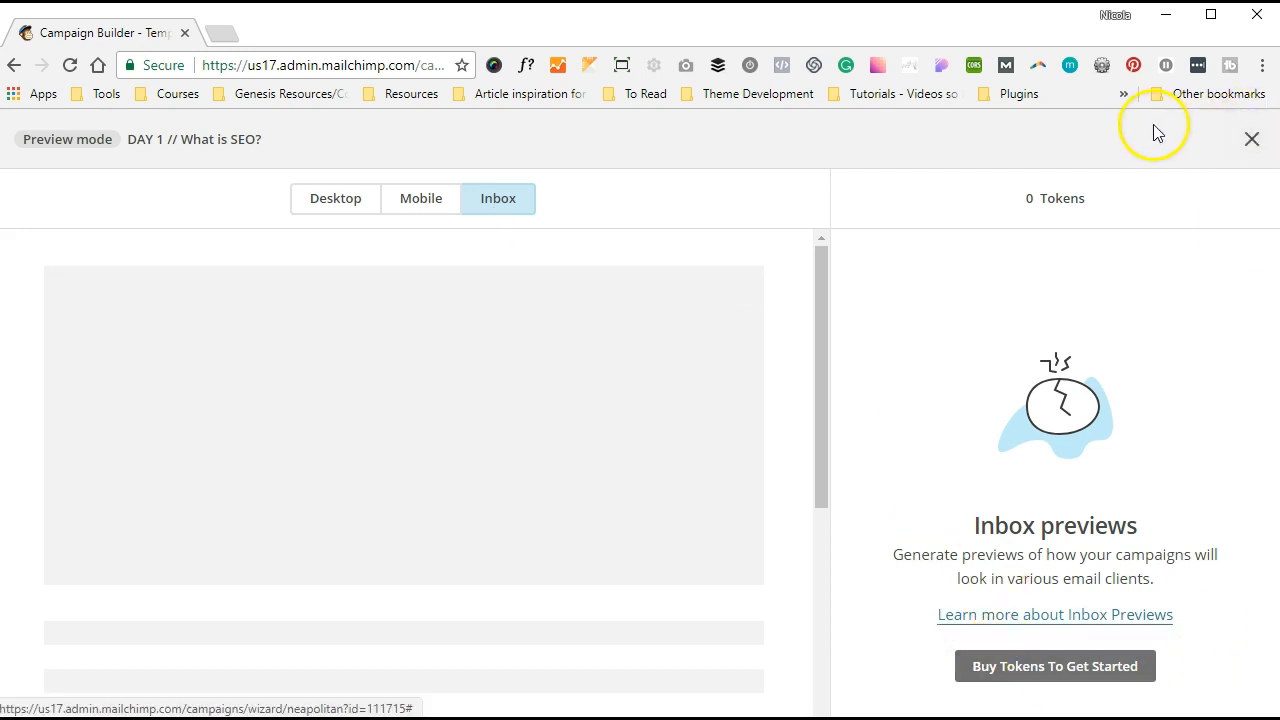
click(1251, 141)
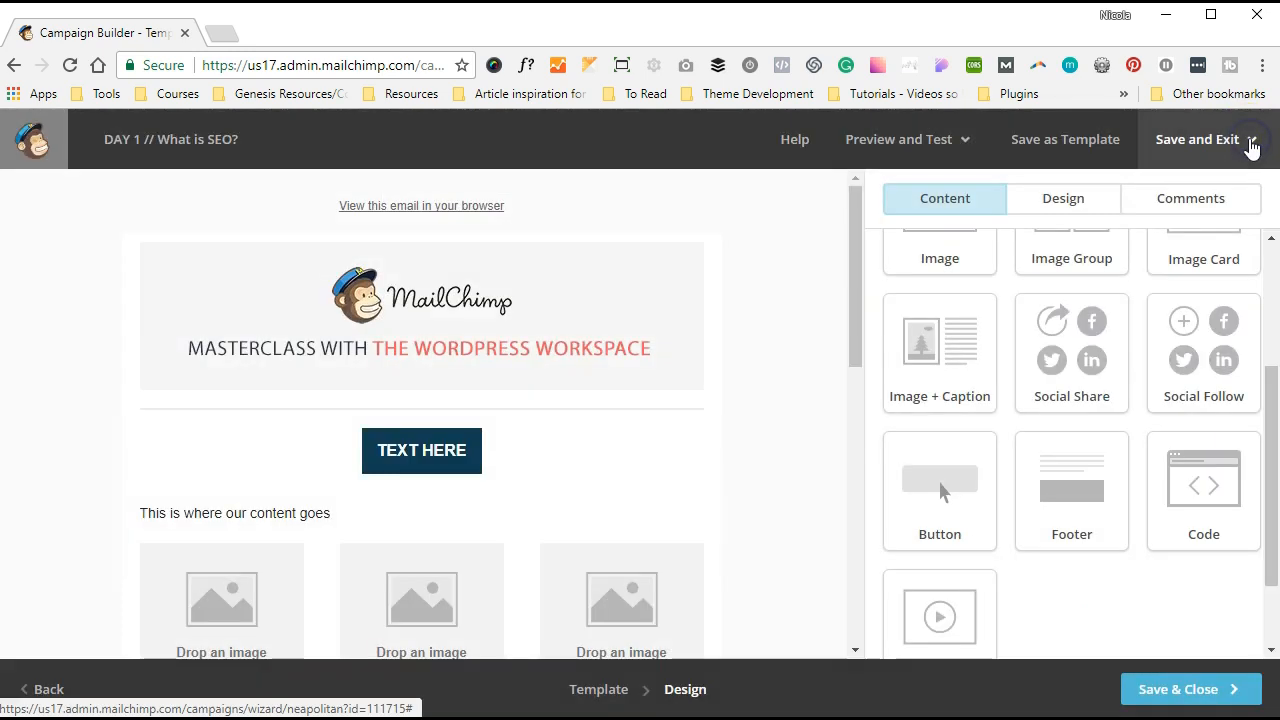
- Send a test email with the instructions section expanded, then acknowledge the sent confirmation
click(906, 143)
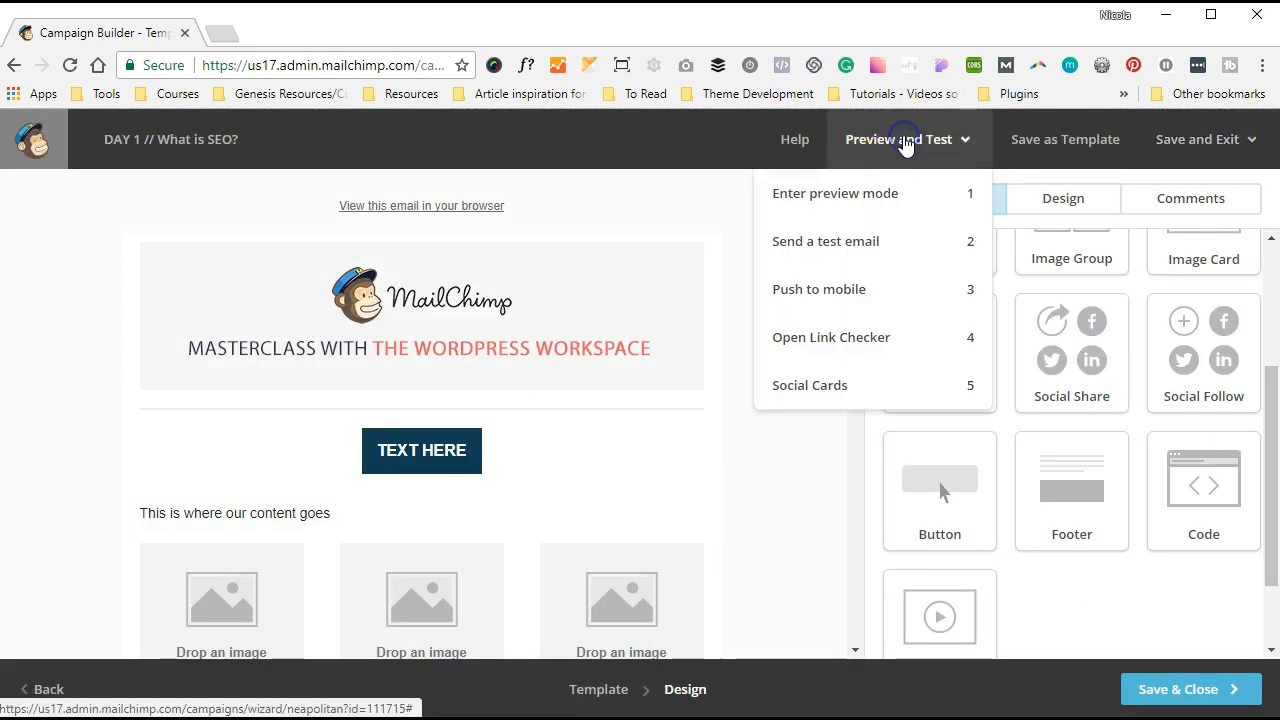
click(834, 240)
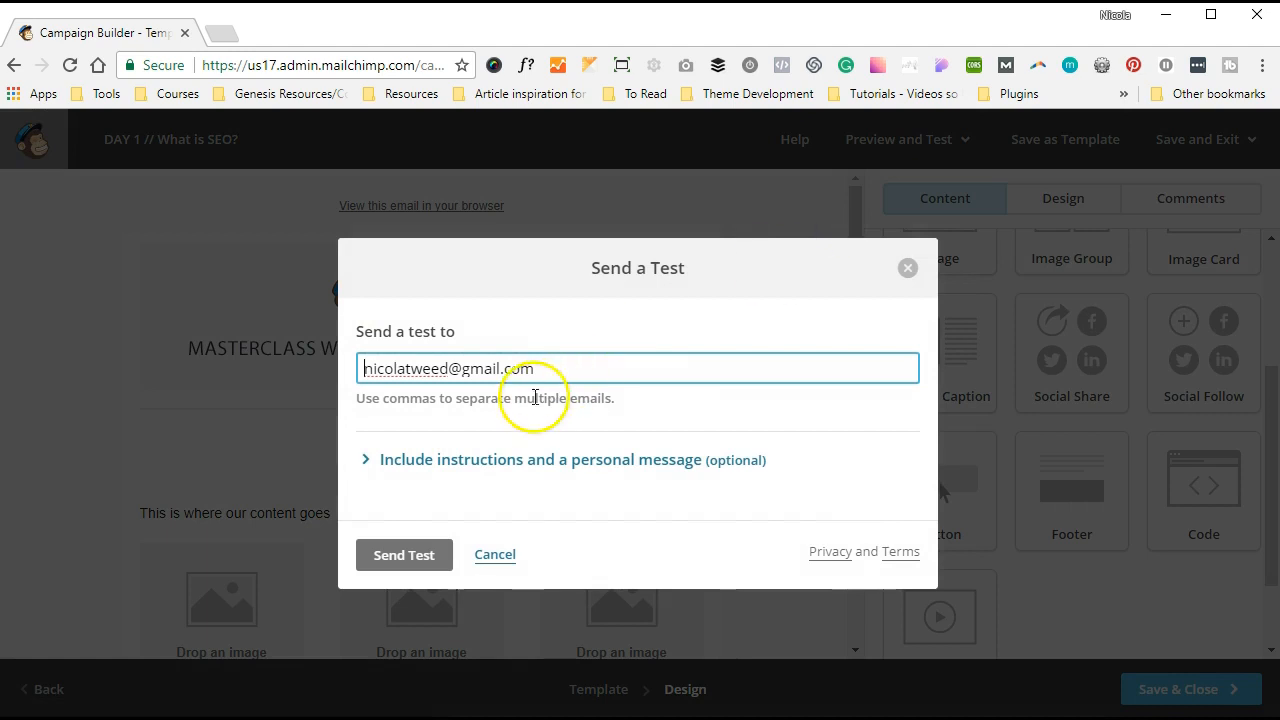
click(390, 470)
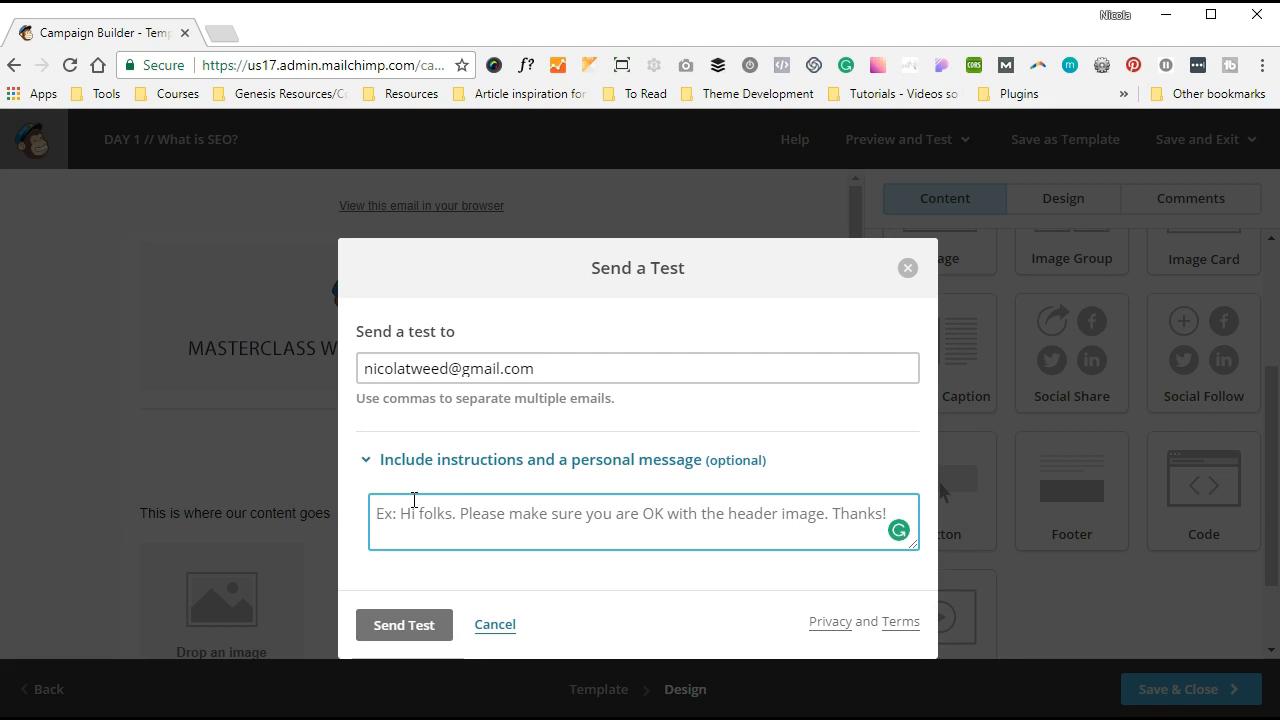
click(428, 618)
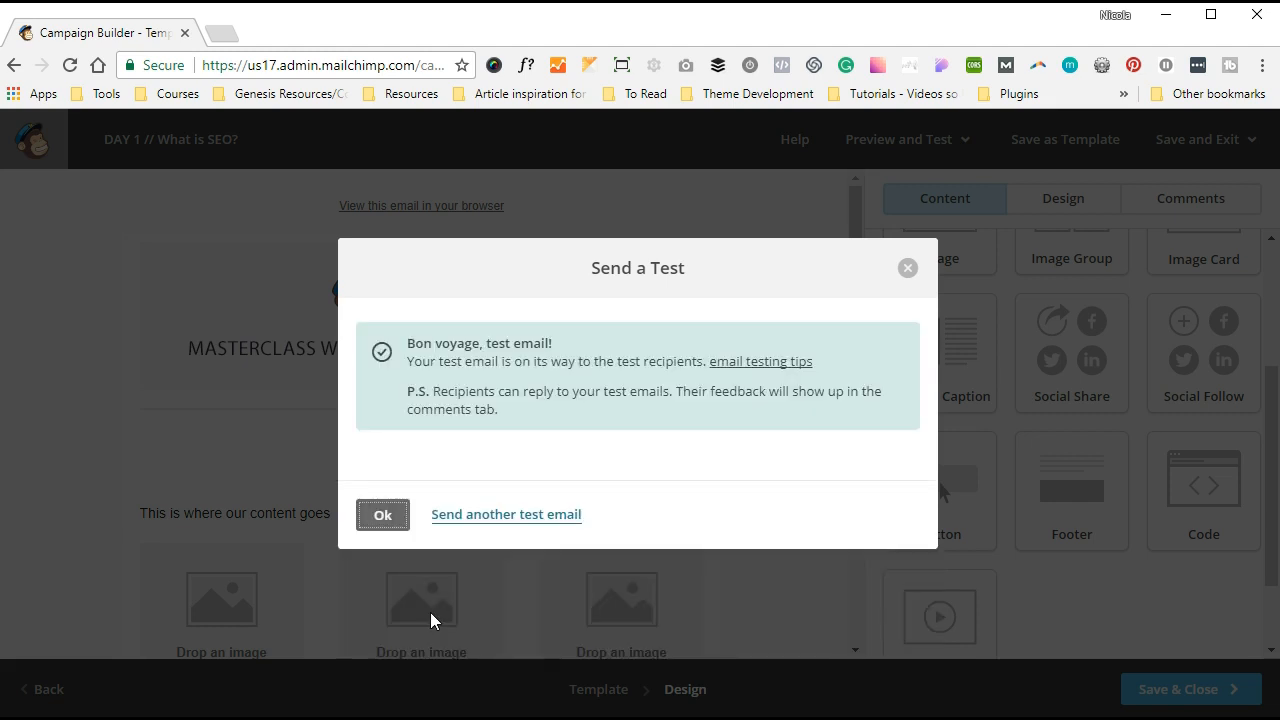
click(384, 516)
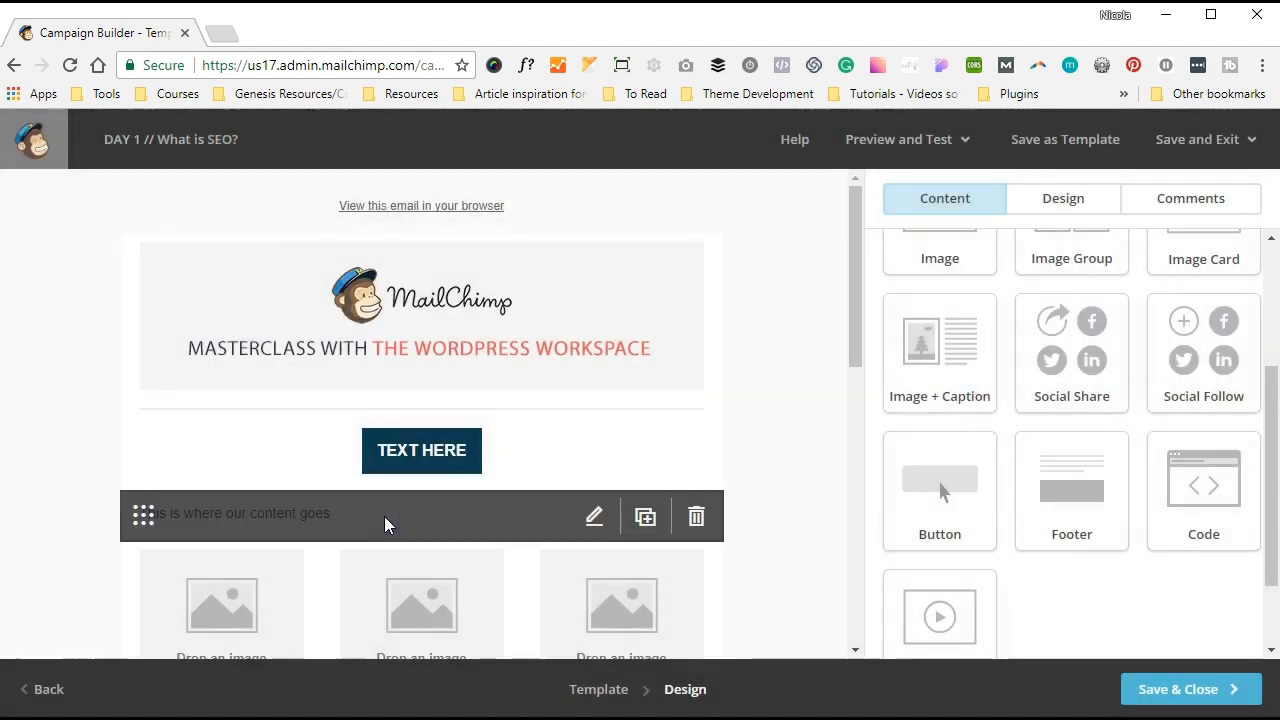
click(768, 304)
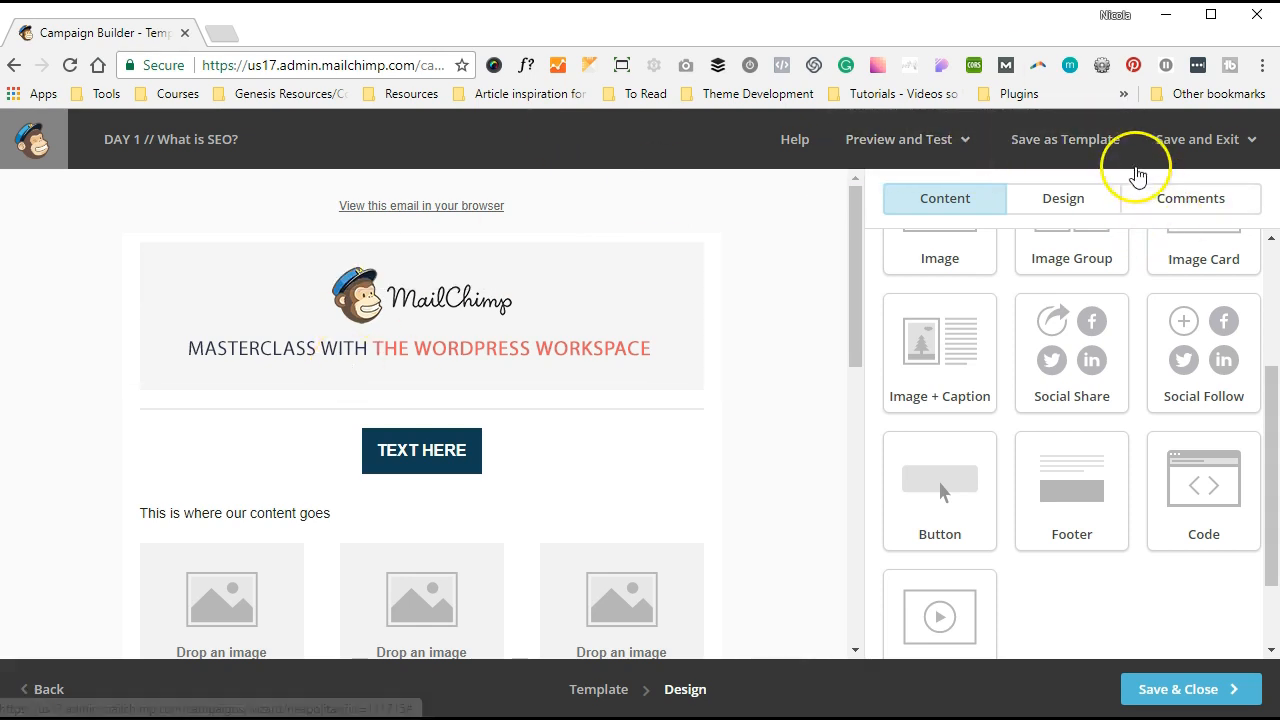
- Dismiss the Save as Template dialog without saving, then save and exit the design editor
click(1060, 157)
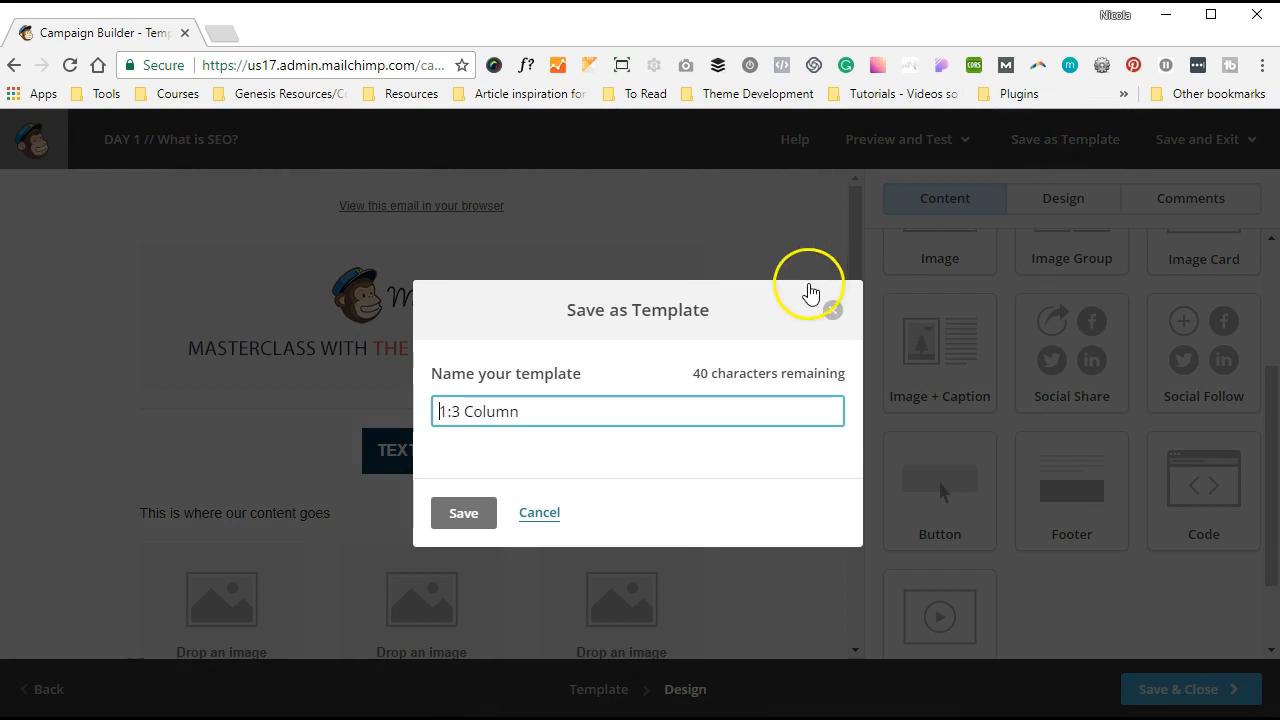
click(833, 312)
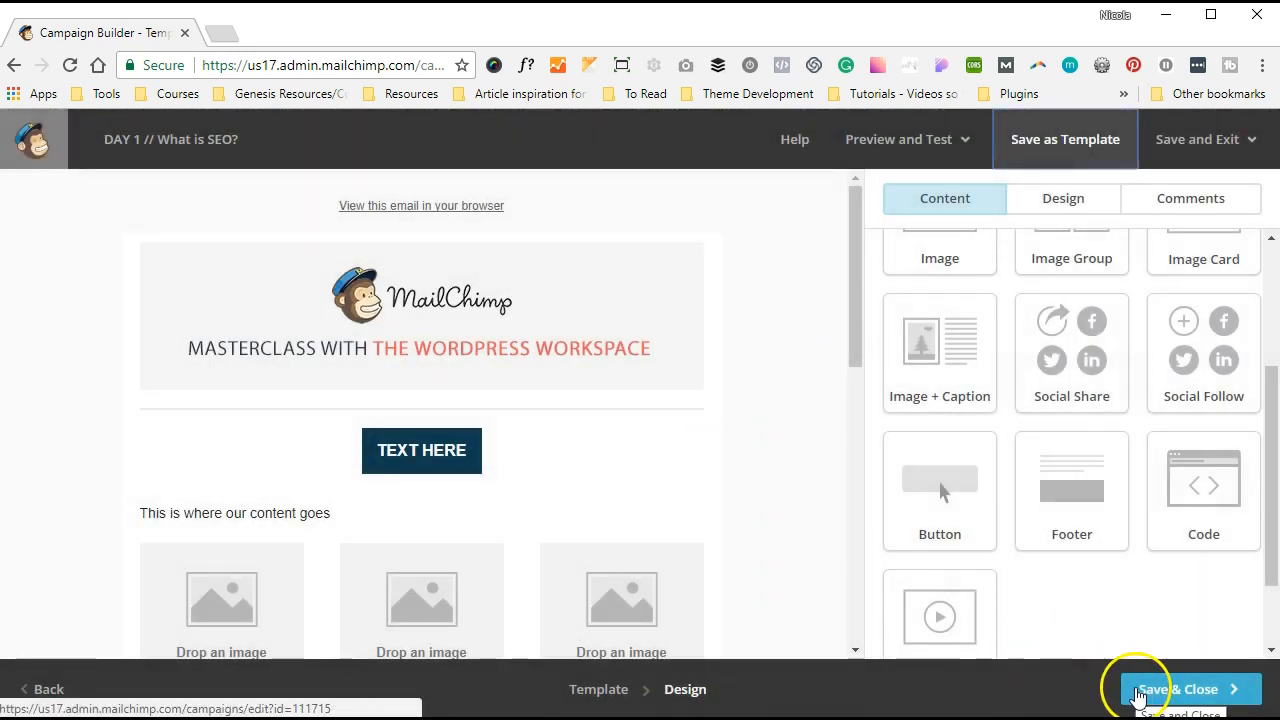
click(1137, 692)
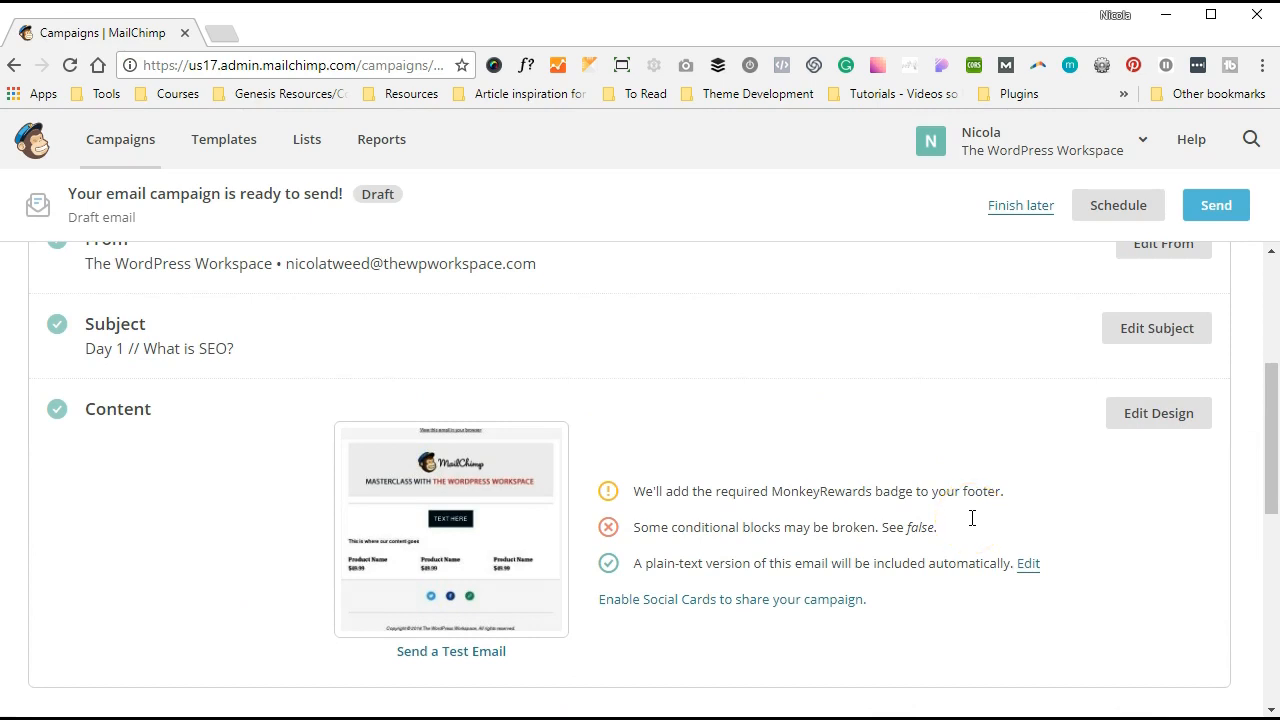
- Review the DAY 1 // What is SEO? campaign and bring up its Schedule Your Campaign dialog
scroll(972, 518, up, 3)
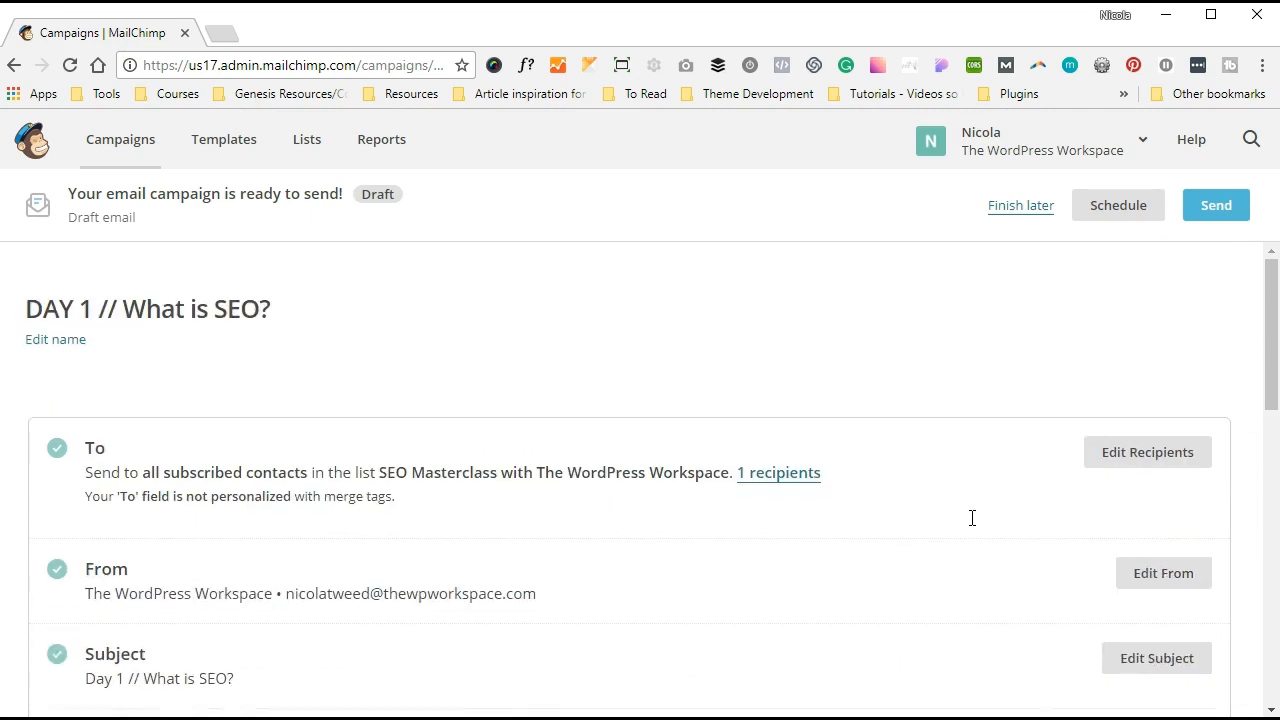
scroll(972, 518, down, 3)
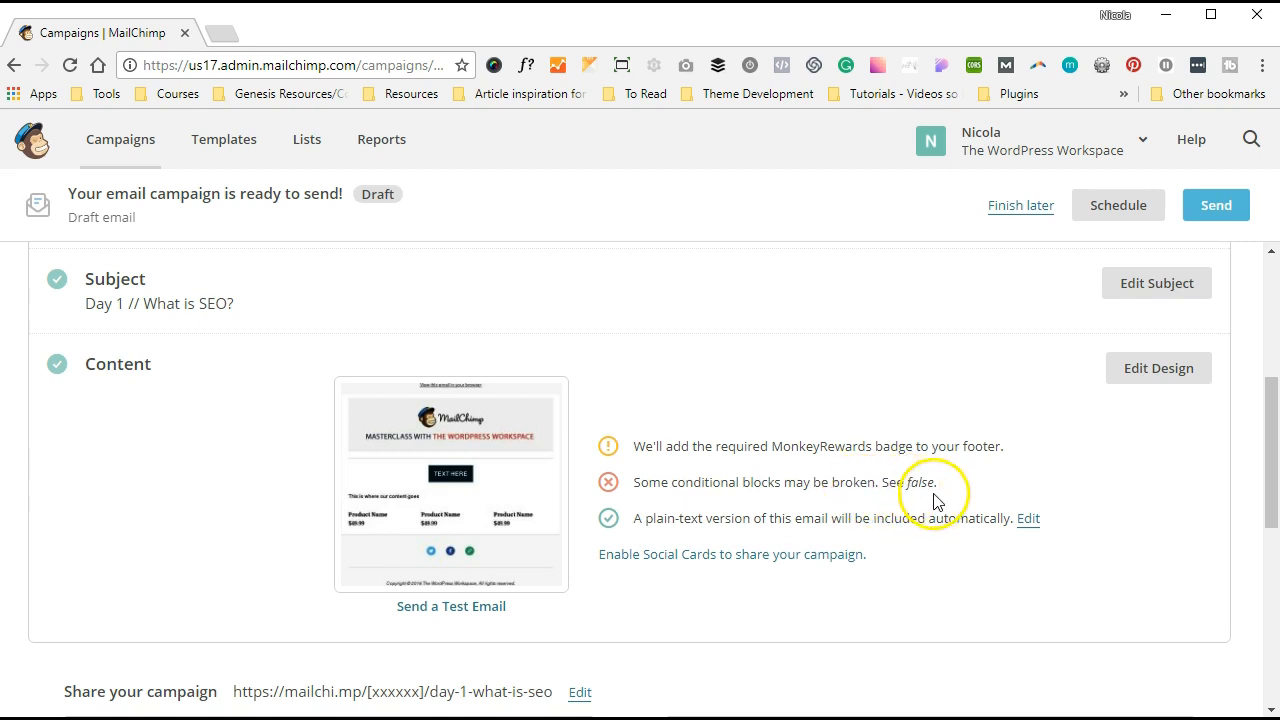
scroll(925, 470, down, 2)
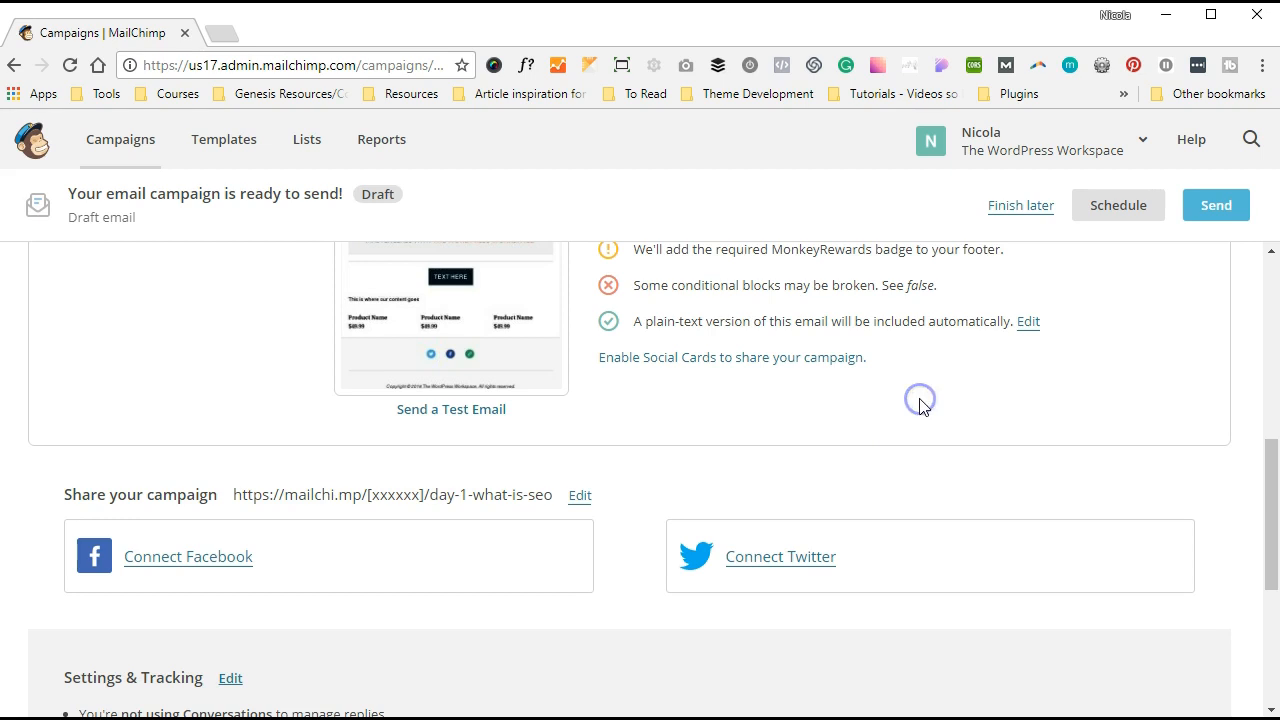
scroll(923, 406, up, 5)
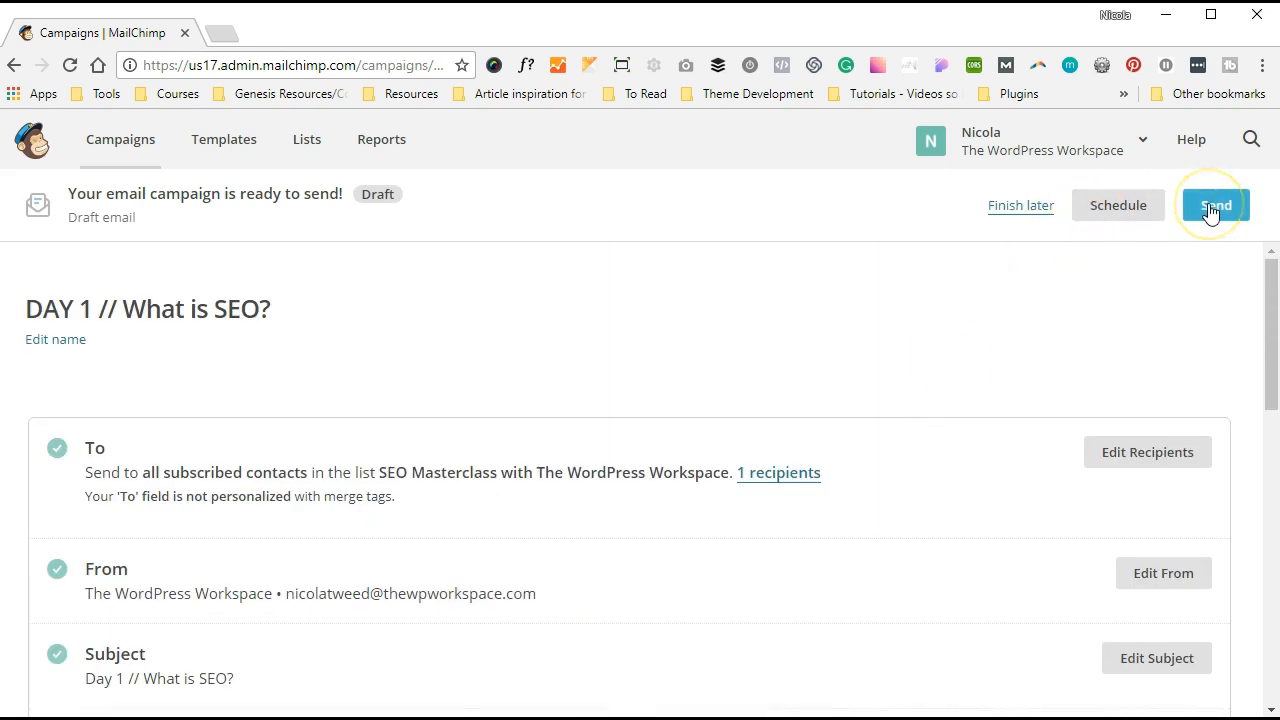
click(1030, 210)
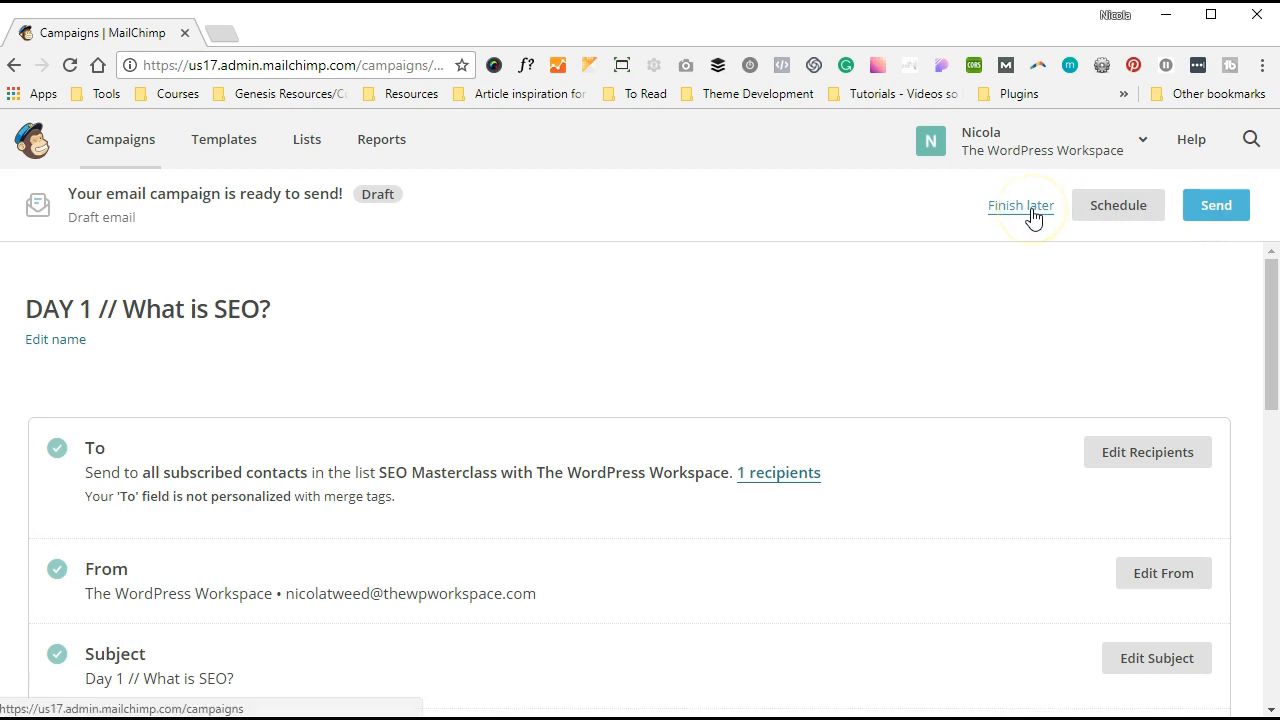
click(1110, 210)
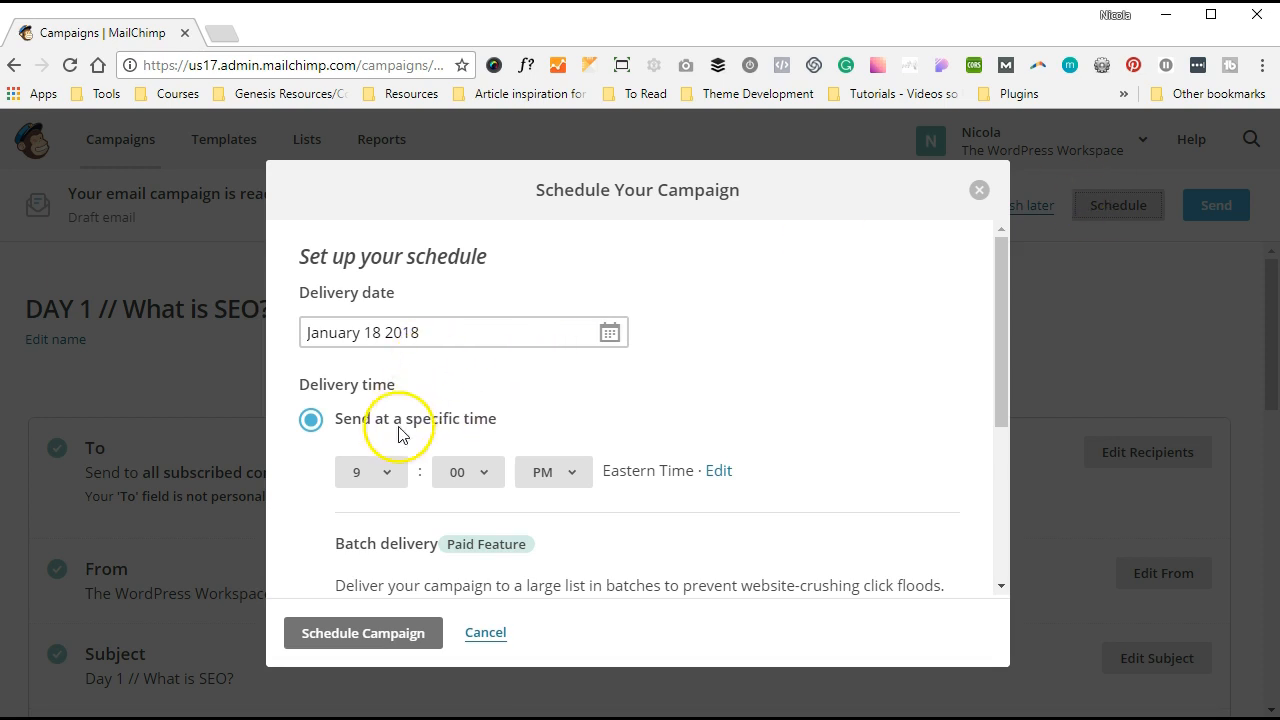
- Change the proposed delivery from January 18, 9:00 PM to January 19 2018 at 8:00 AM
click(389, 472)
click(390, 473)
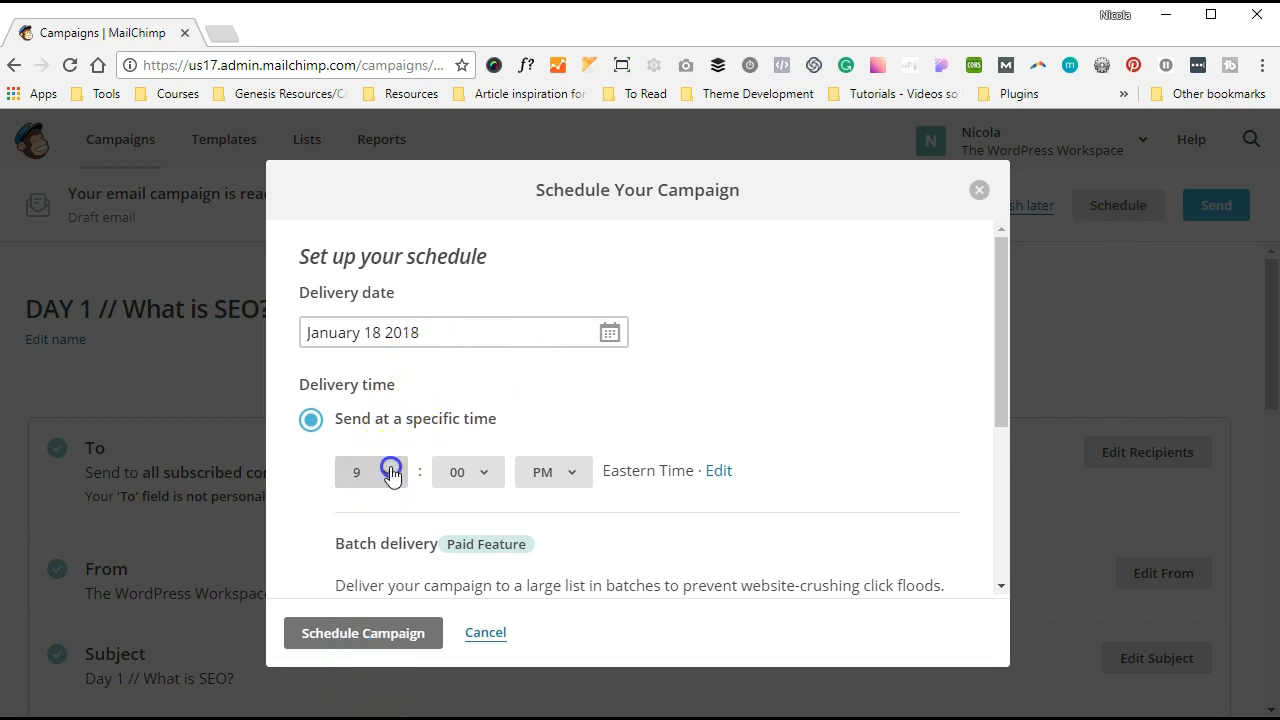
click(607, 333)
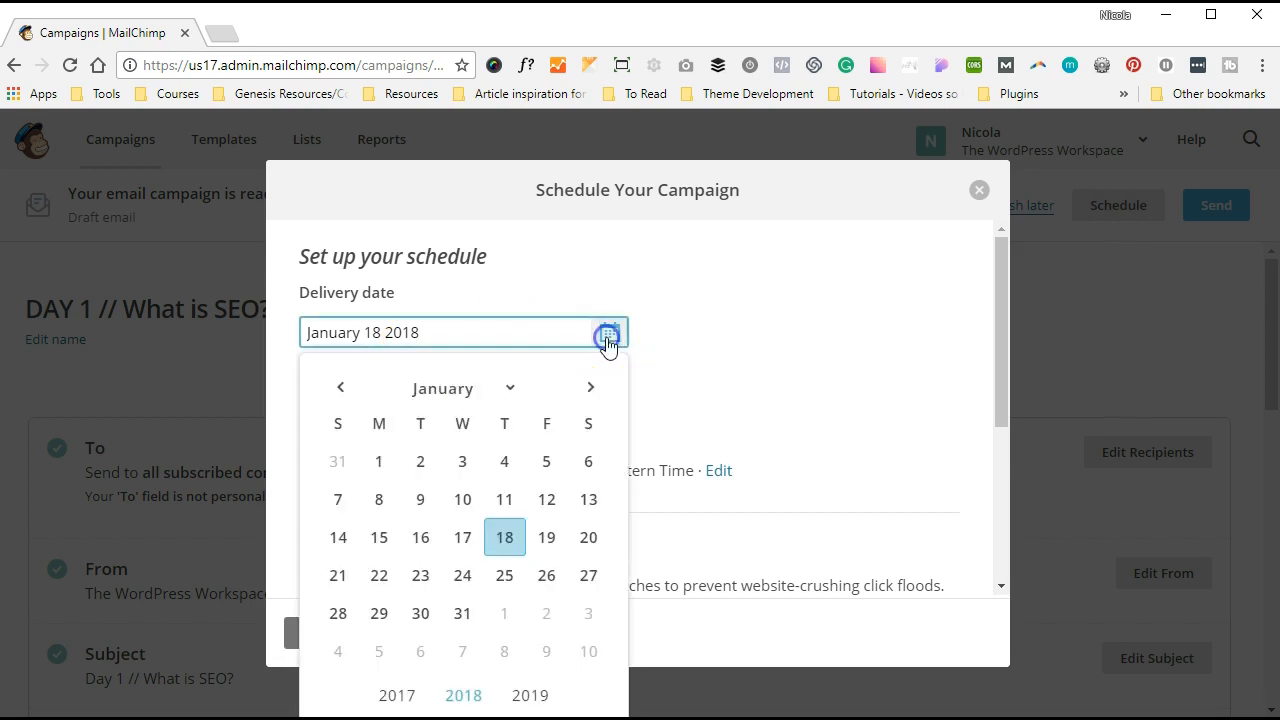
click(547, 534)
click(380, 470)
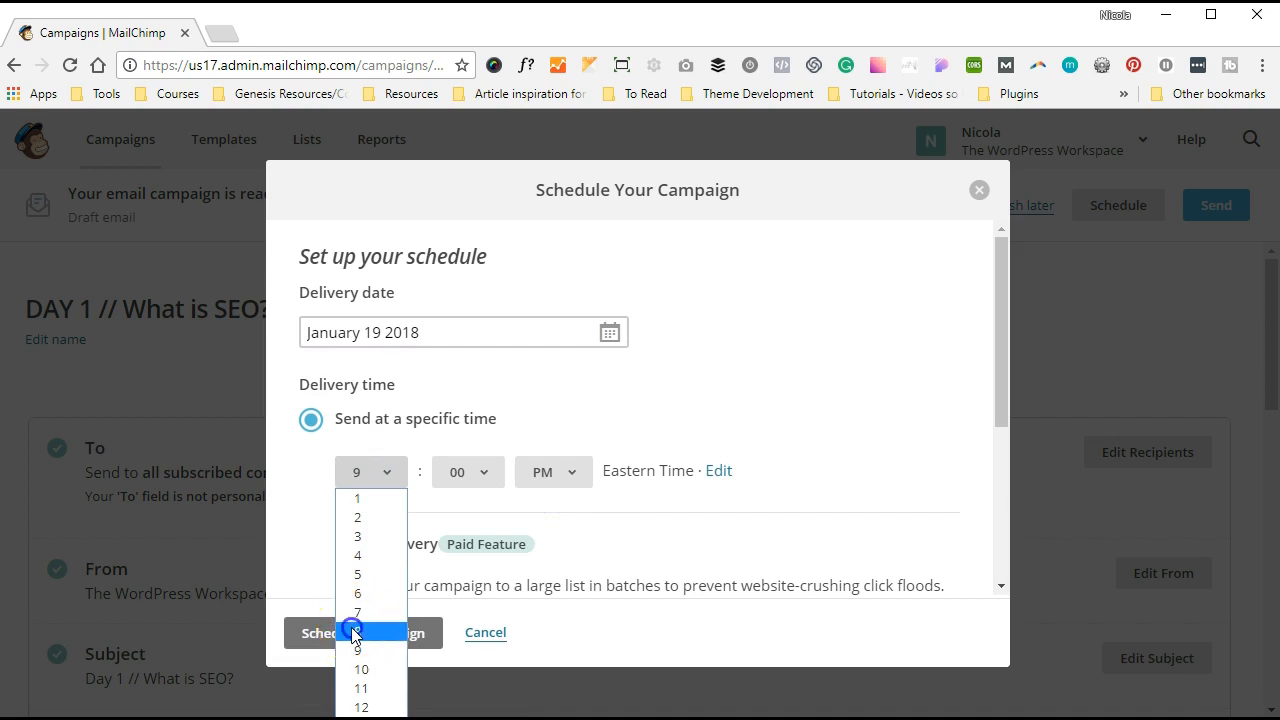
click(355, 633)
click(553, 472)
click(545, 500)
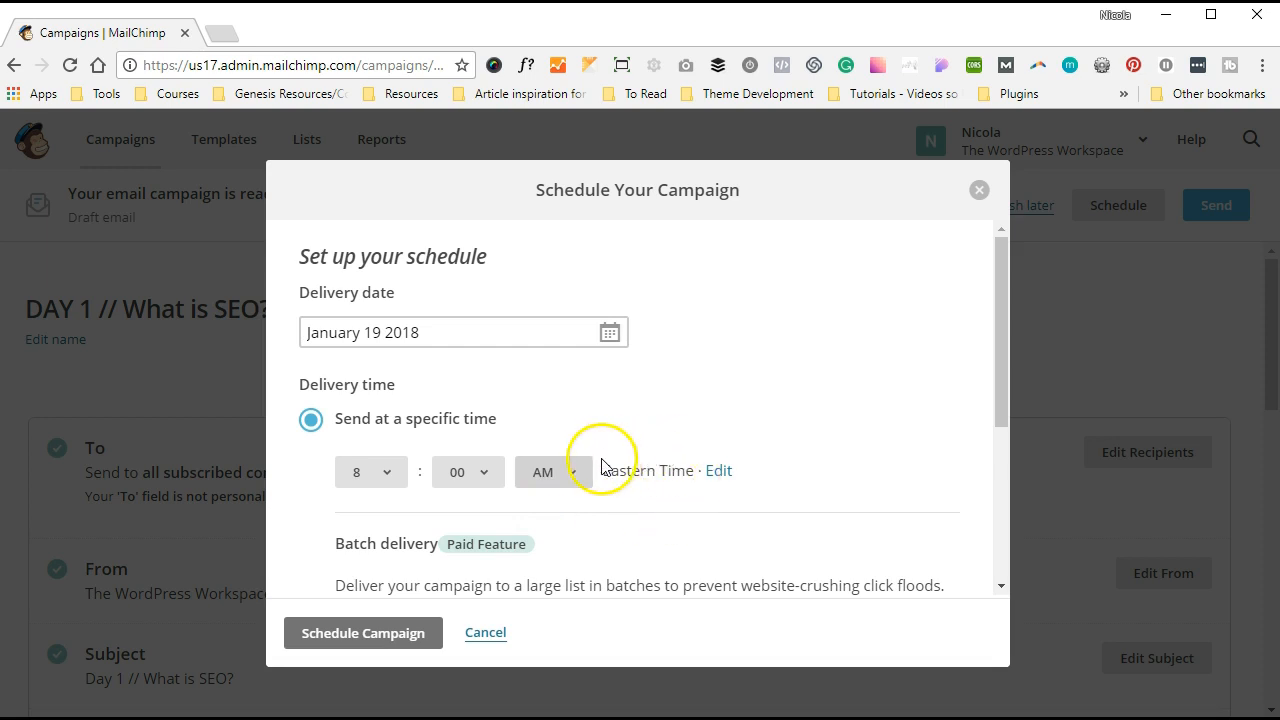
click(718, 472)
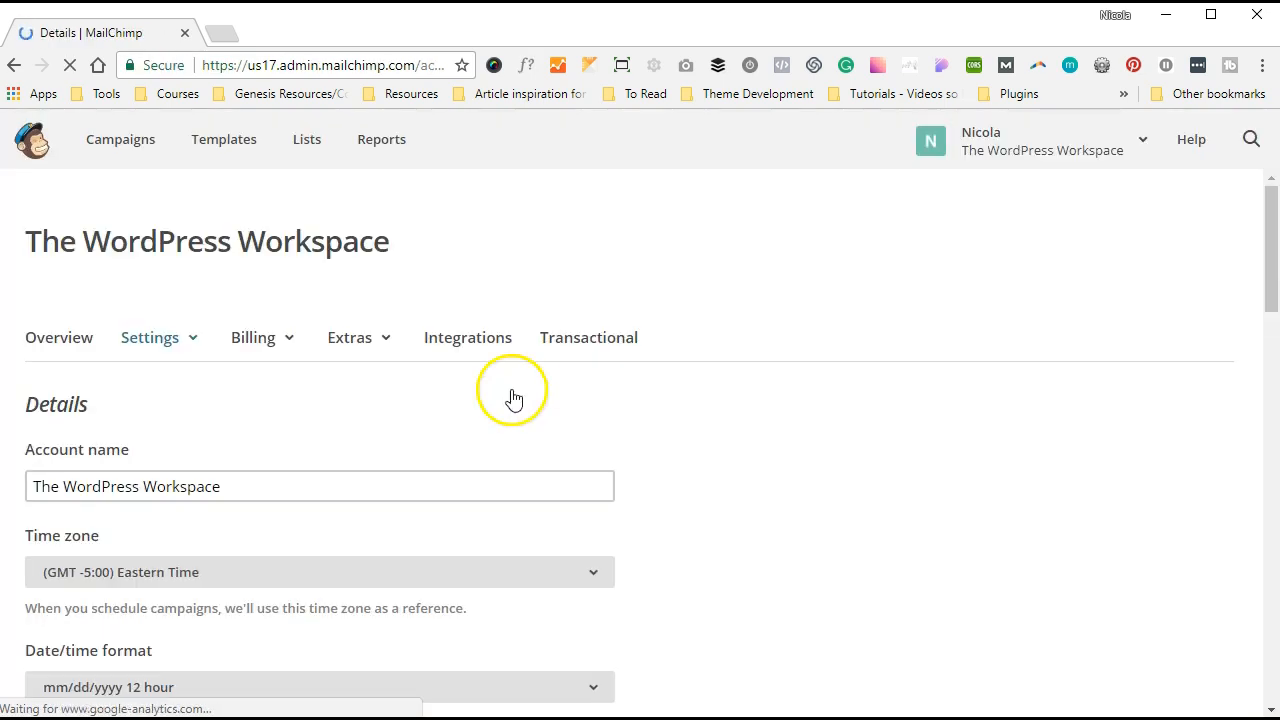
- Switch the account Details time zone from Eastern Time to (GMT +5:30) India and save
scroll(502, 394, down, 1)
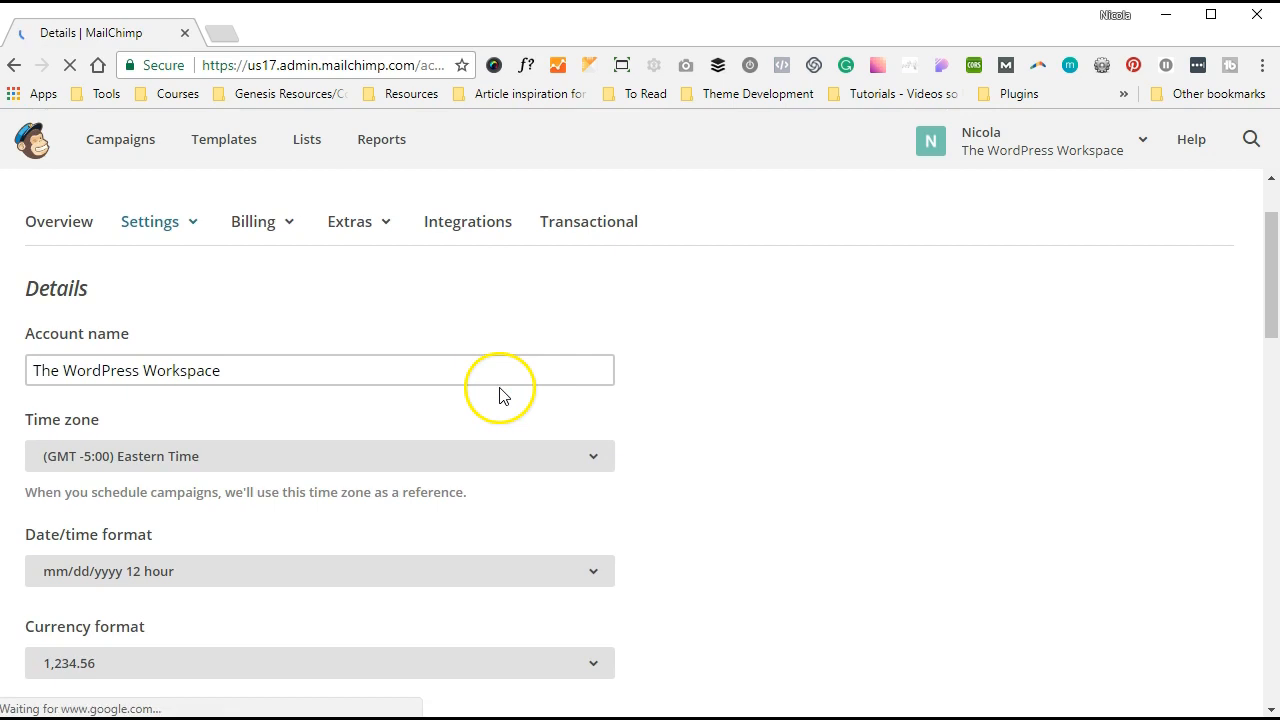
click(297, 462)
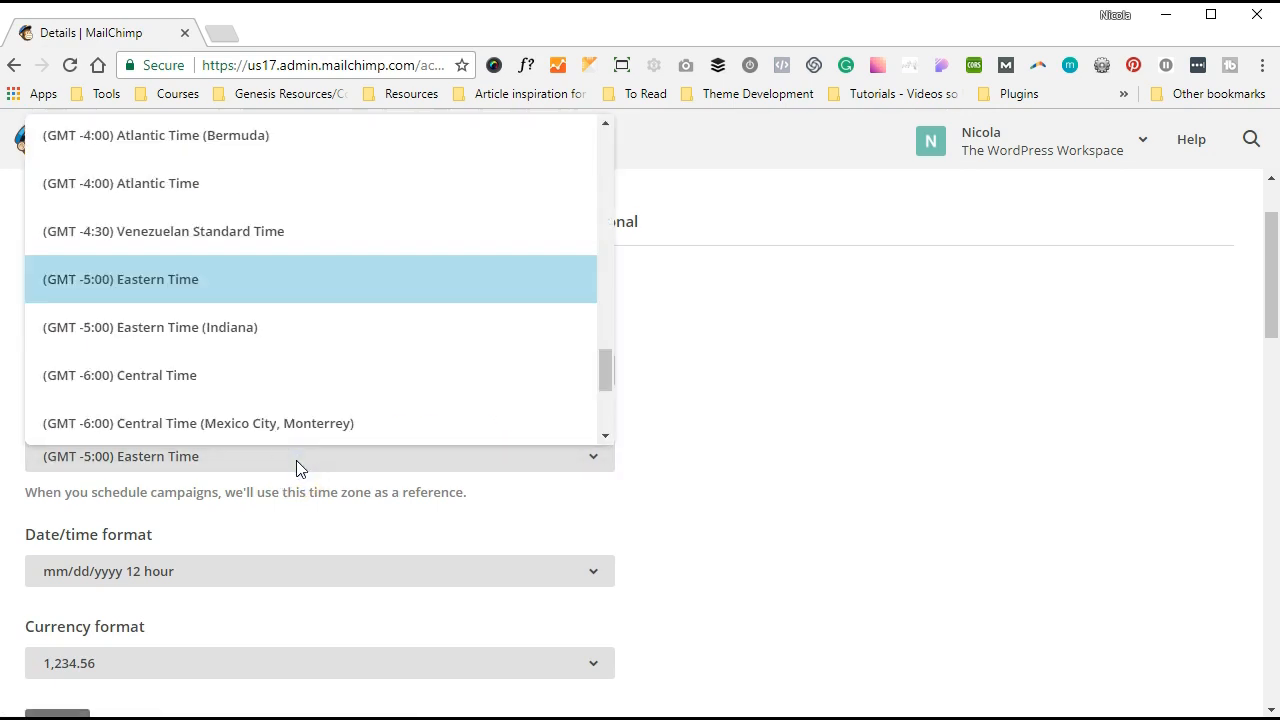
scroll(297, 349, down, 1)
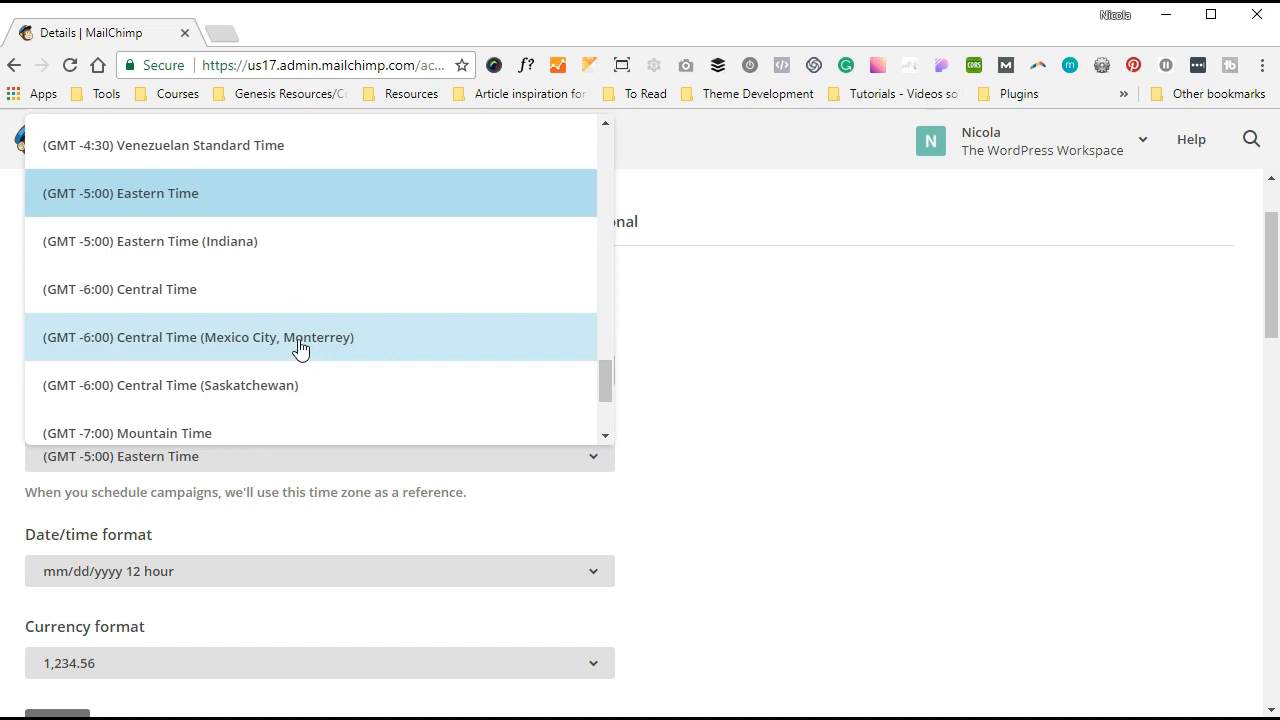
scroll(300, 348, down, 2)
scroll(300, 348, up, 15)
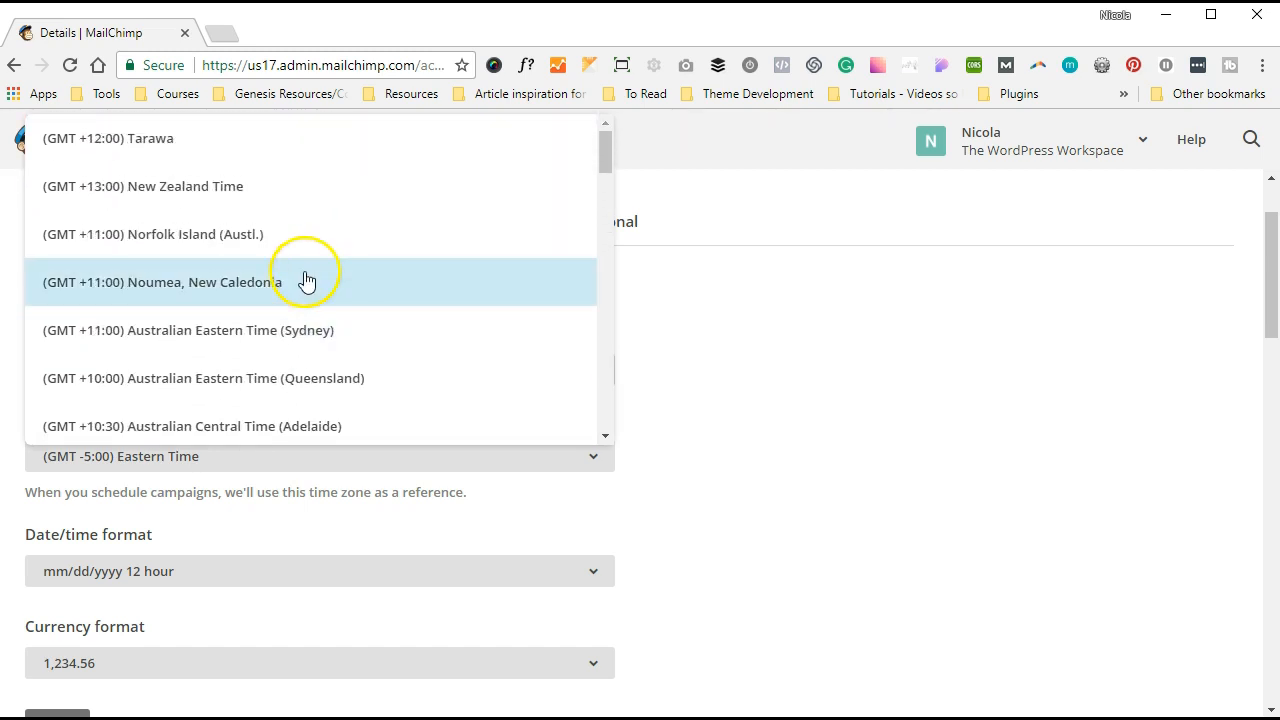
scroll(307, 277, down, 4)
scroll(307, 277, down, 1)
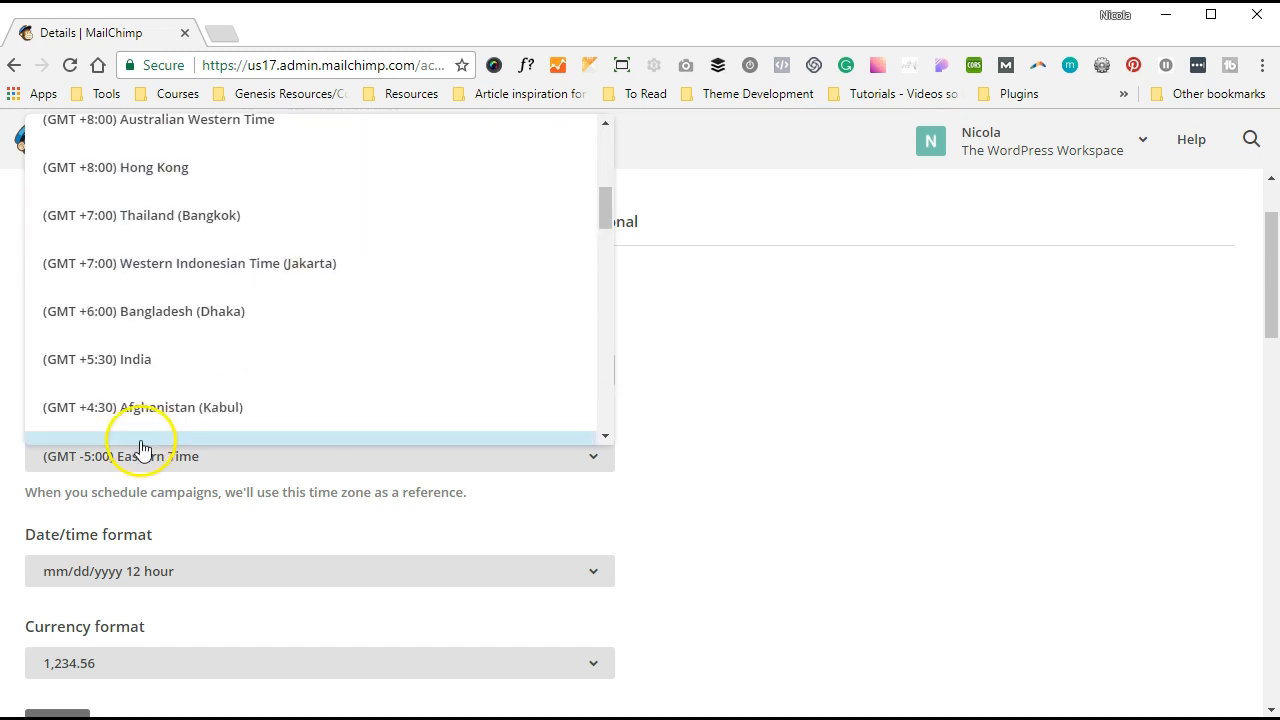
click(160, 380)
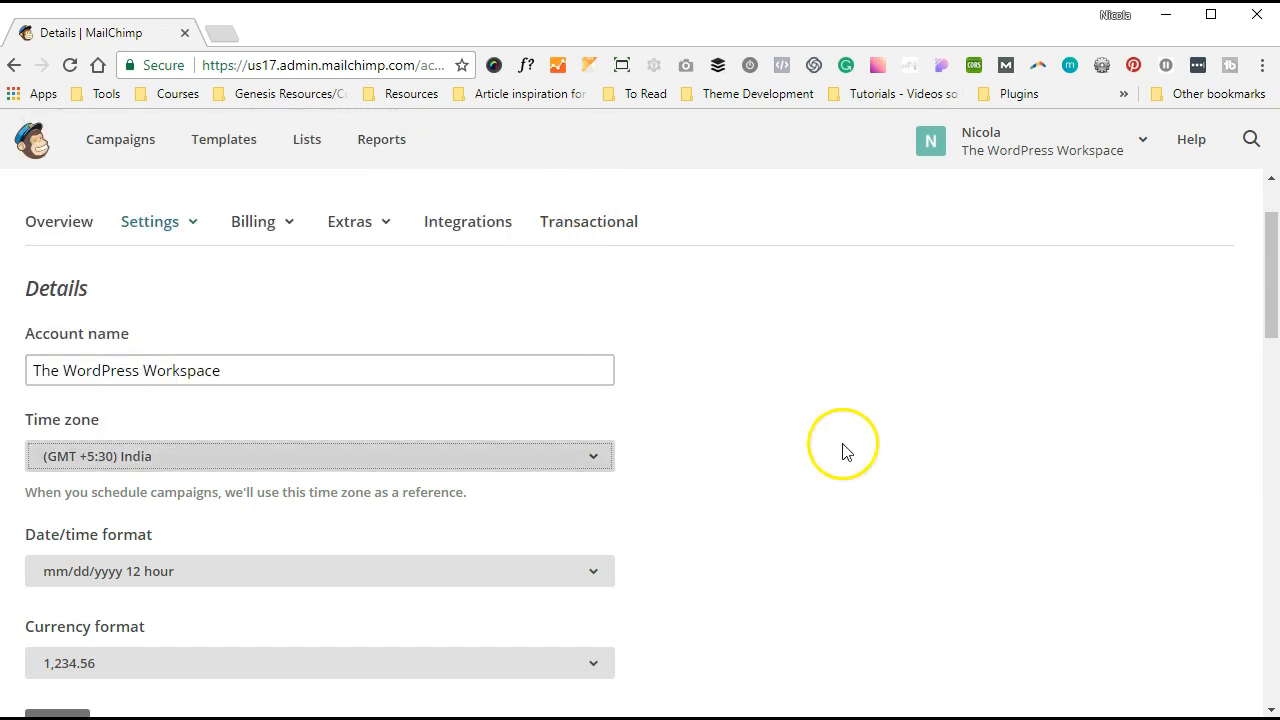
scroll(843, 449, down, 10)
scroll(520, 401, up, 5)
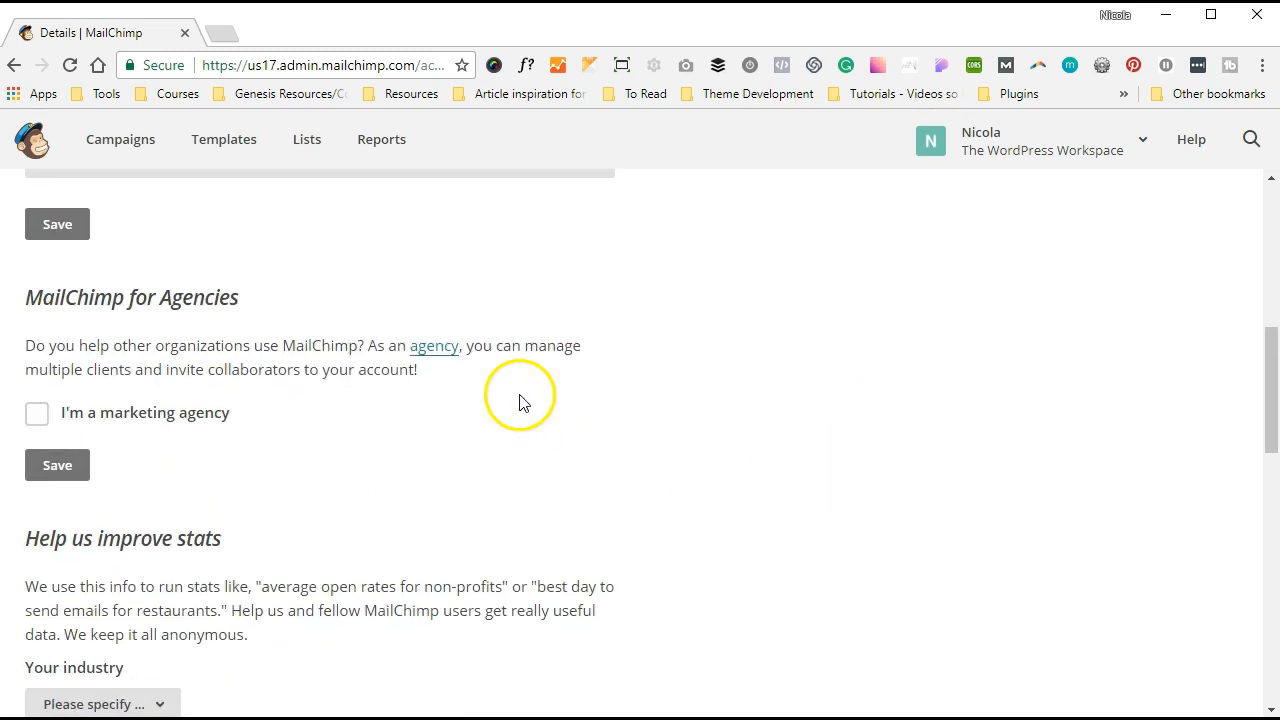
click(77, 236)
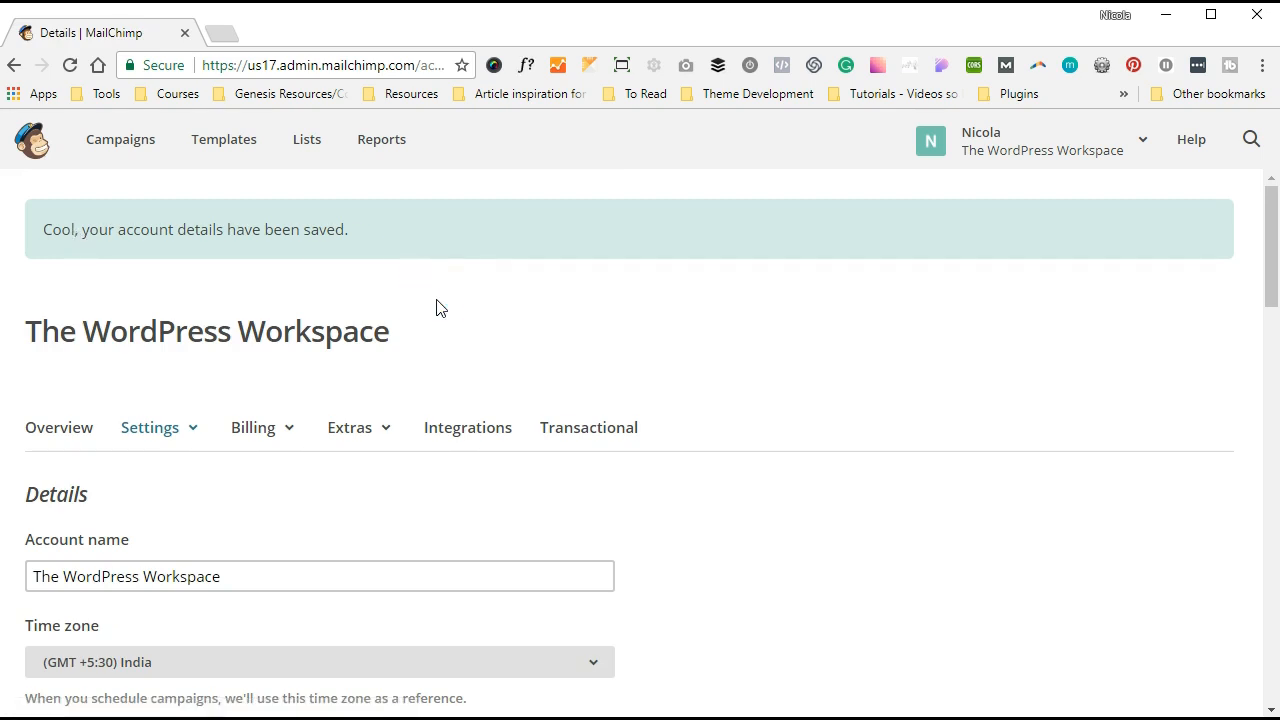
- Return to Campaigns and reopen scheduling for the DAY 1 // What is SEO? campaign
click(120, 147)
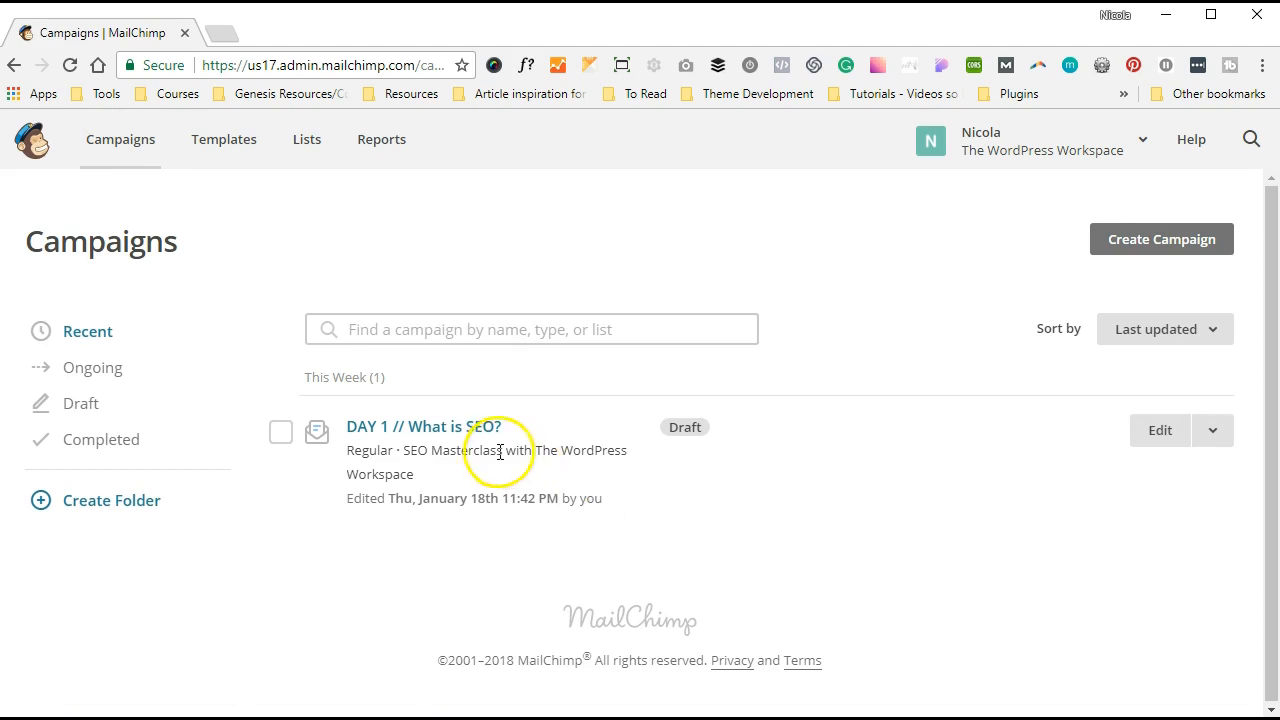
click(1160, 433)
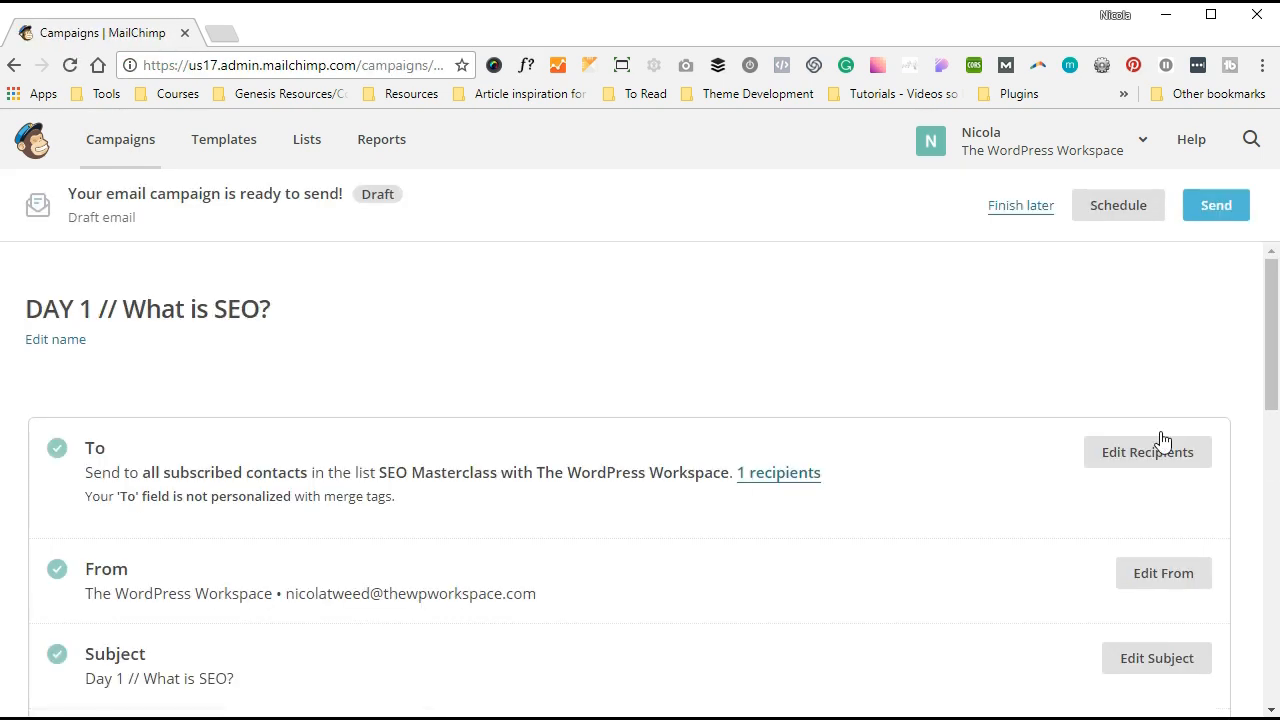
click(1112, 200)
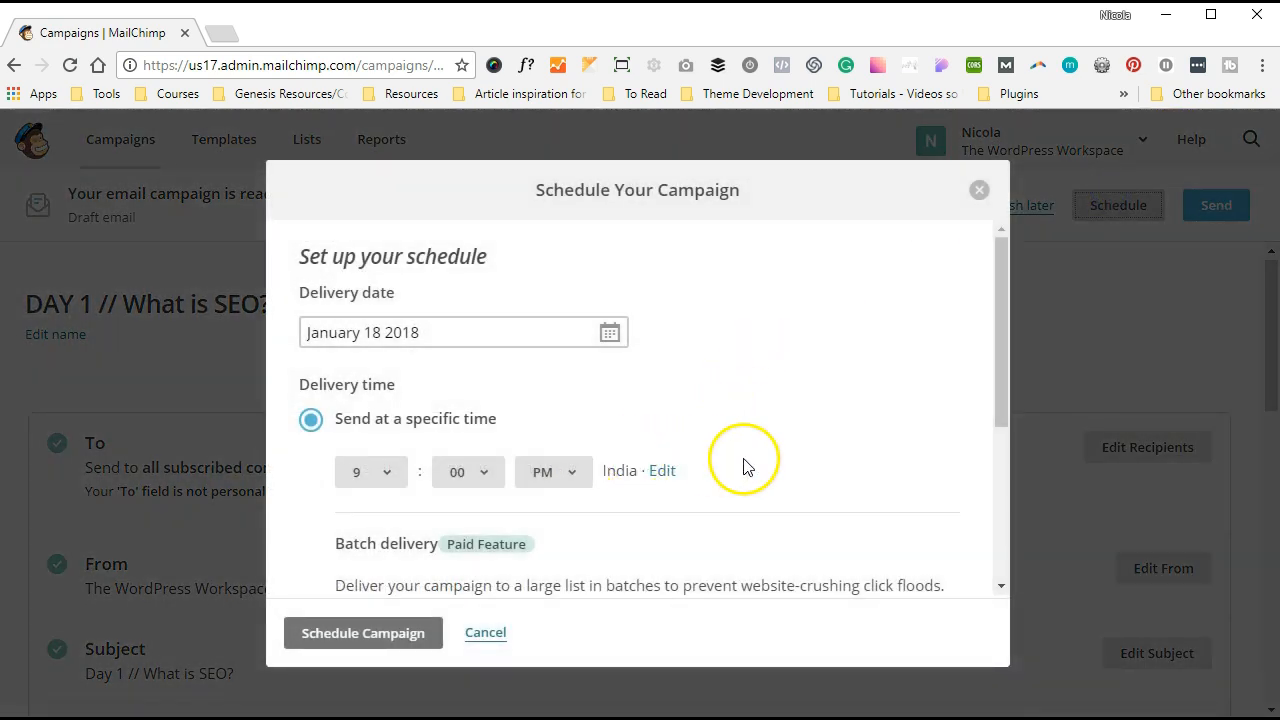
- Submit the January 18 2018, 9:00 PM India-time schedule, which is rejected as past
scroll(743, 467, down, 1)
scroll(743, 467, down, 2)
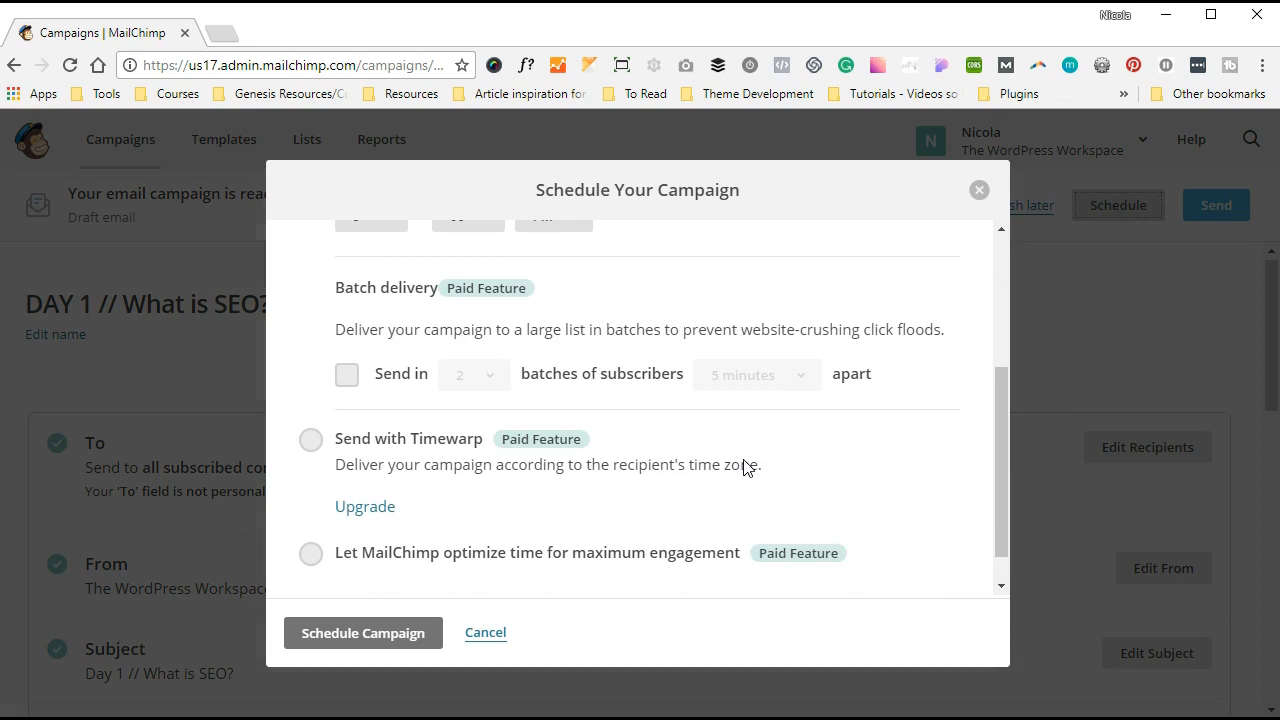
scroll(743, 467, up, 1)
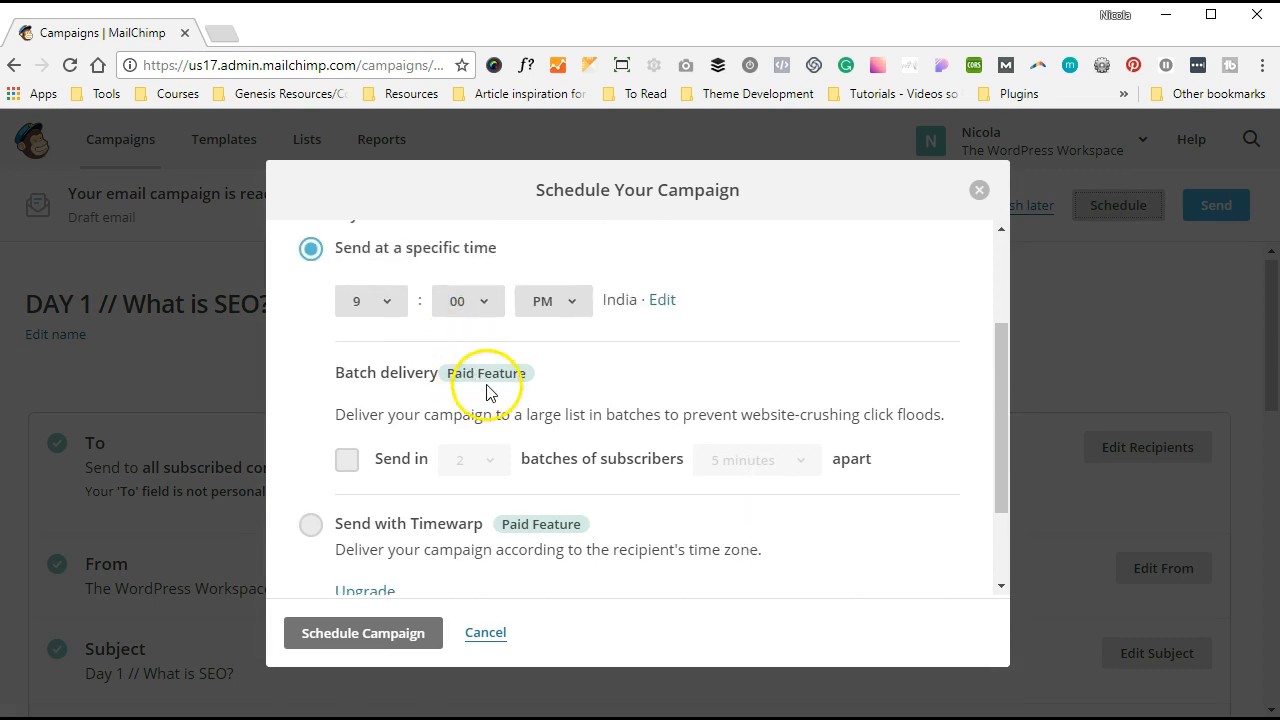
scroll(533, 520, down, 2)
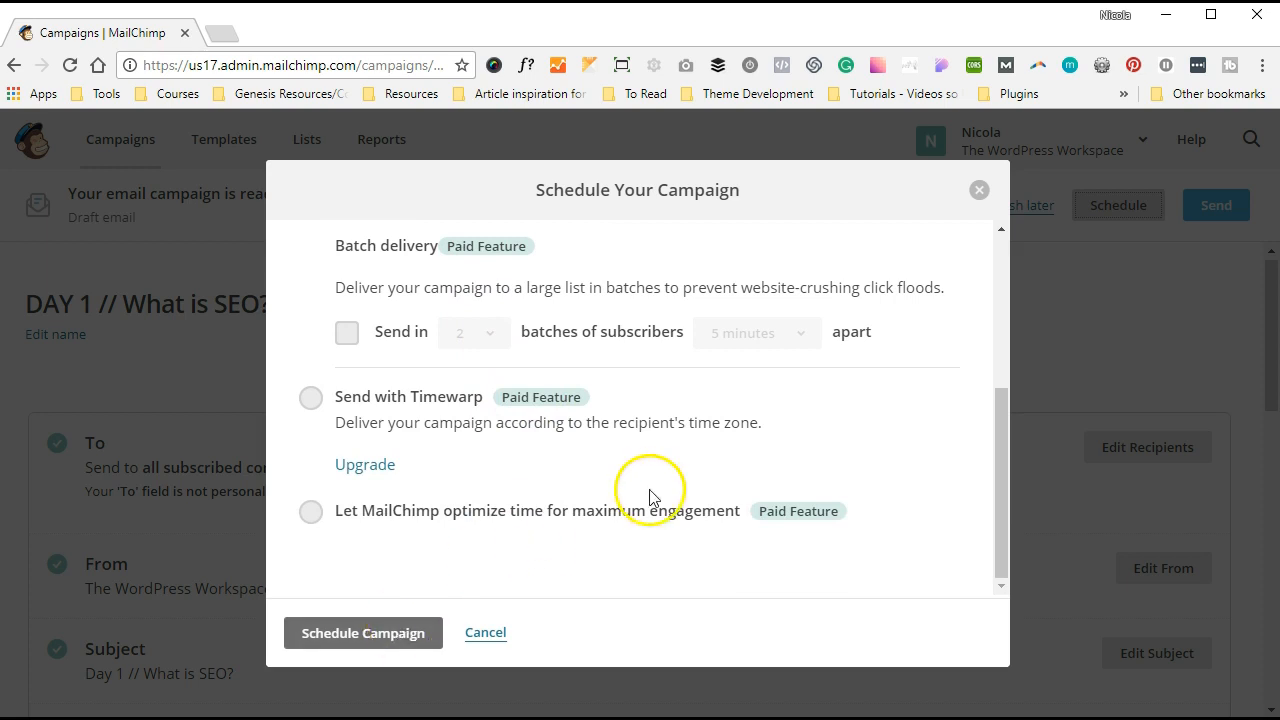
scroll(651, 498, up, 3)
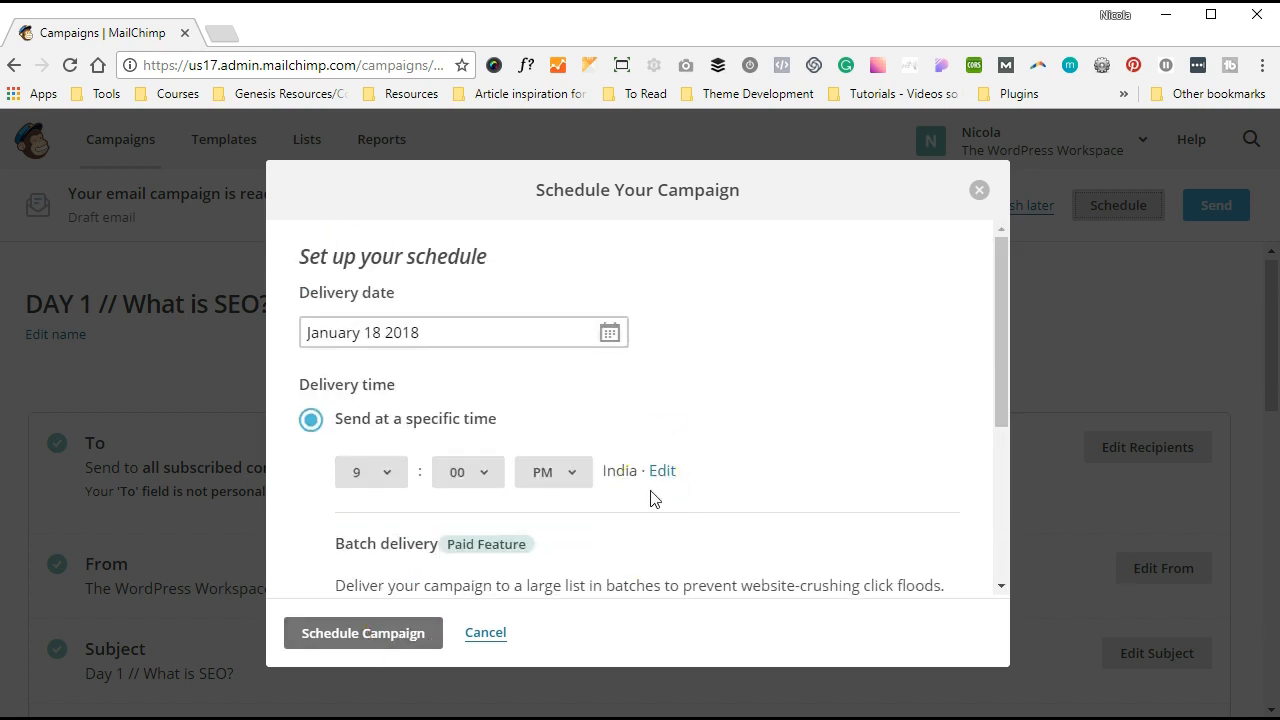
scroll(655, 497, down, 2)
click(406, 634)
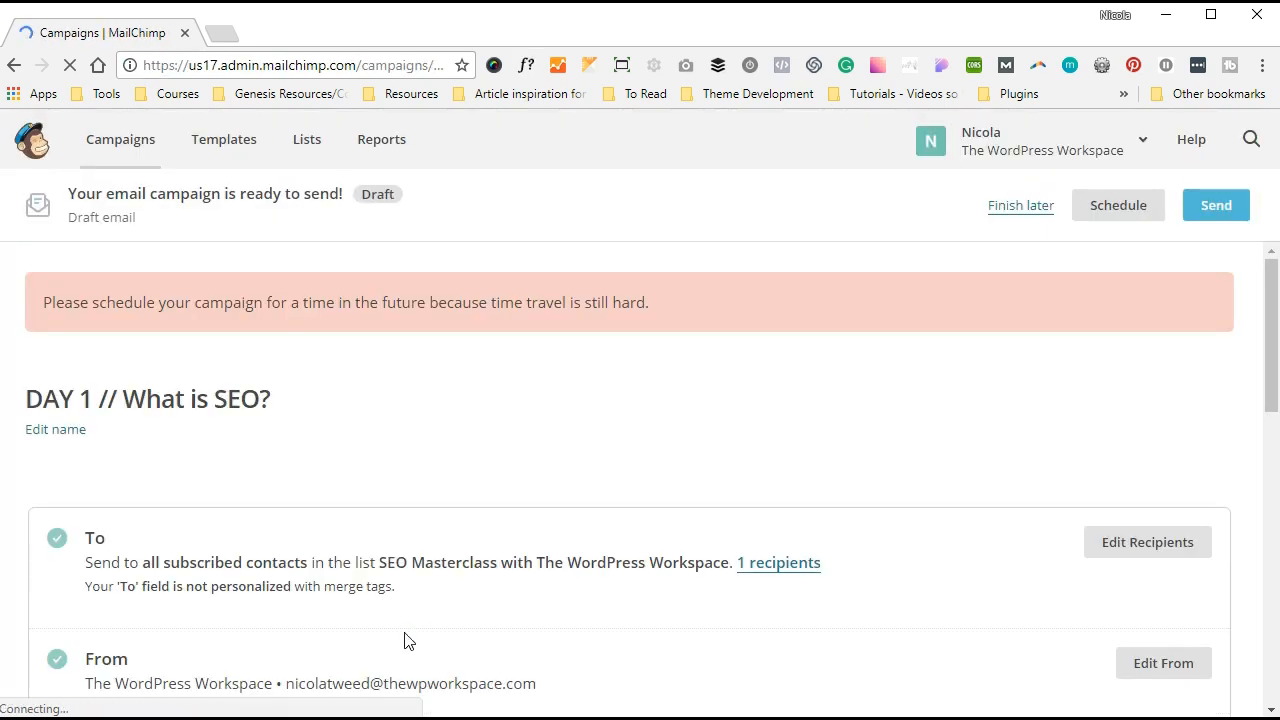
- Reschedule the campaign for January 19 2018 at 9:15 PM India time
click(1103, 209)
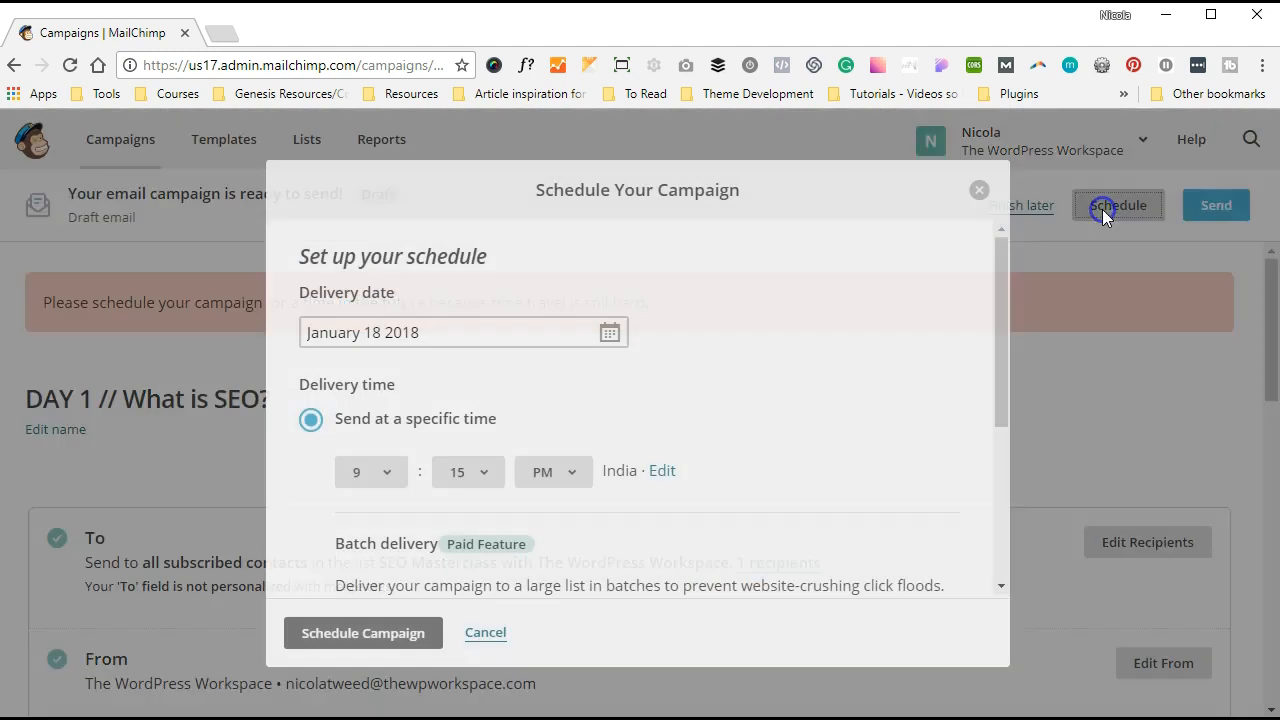
click(609, 332)
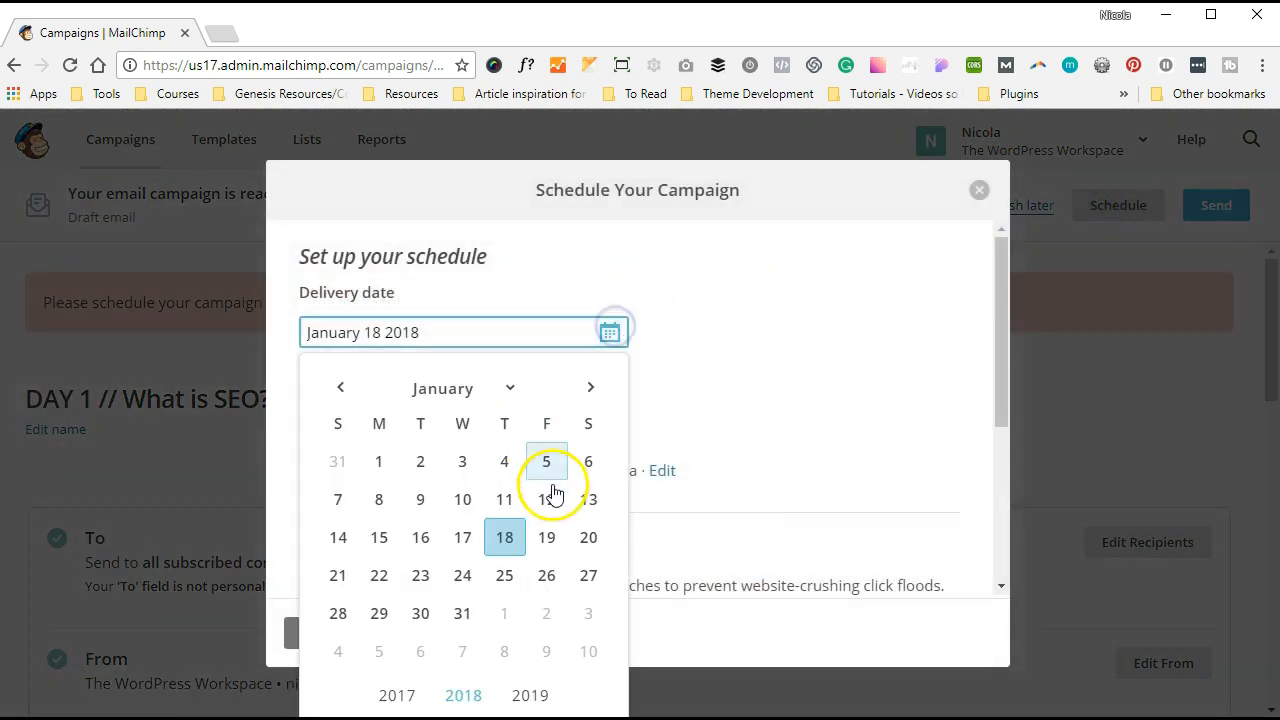
click(546, 537)
click(810, 382)
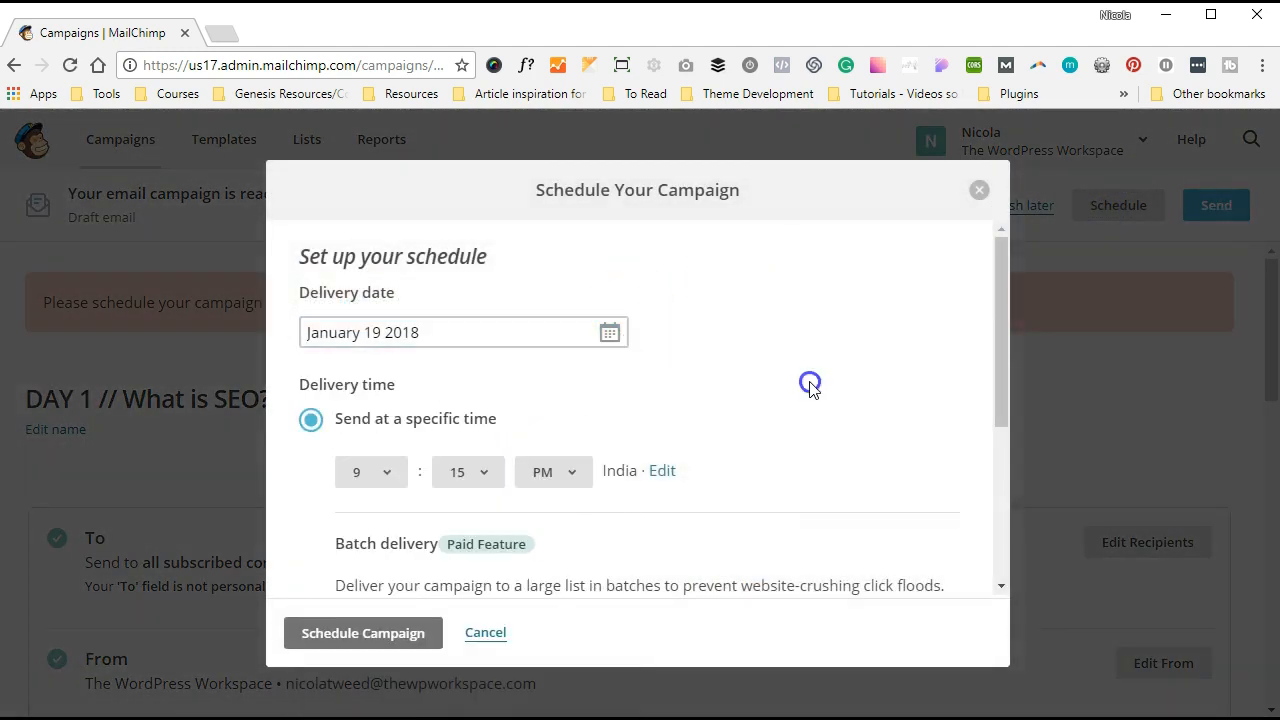
click(443, 646)
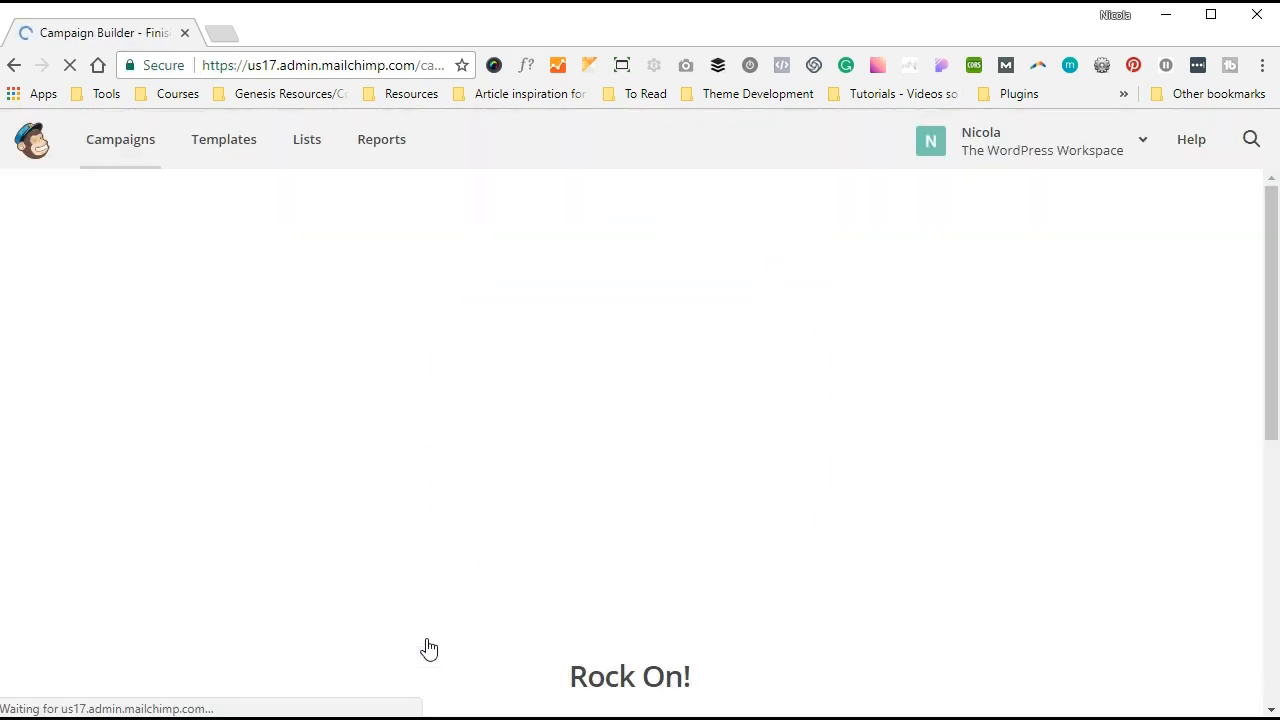